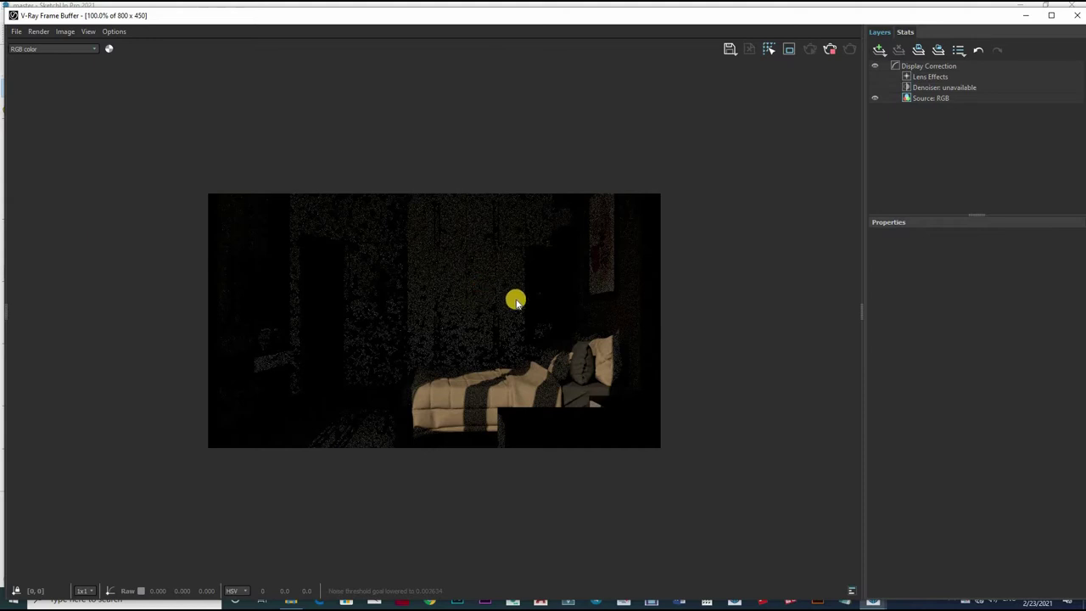
Close the V-Ray frame buffer and open the V-Ray Asset Editor
scroll(438, 314, "up", 2)
scroll(629, 349, "down", 2)
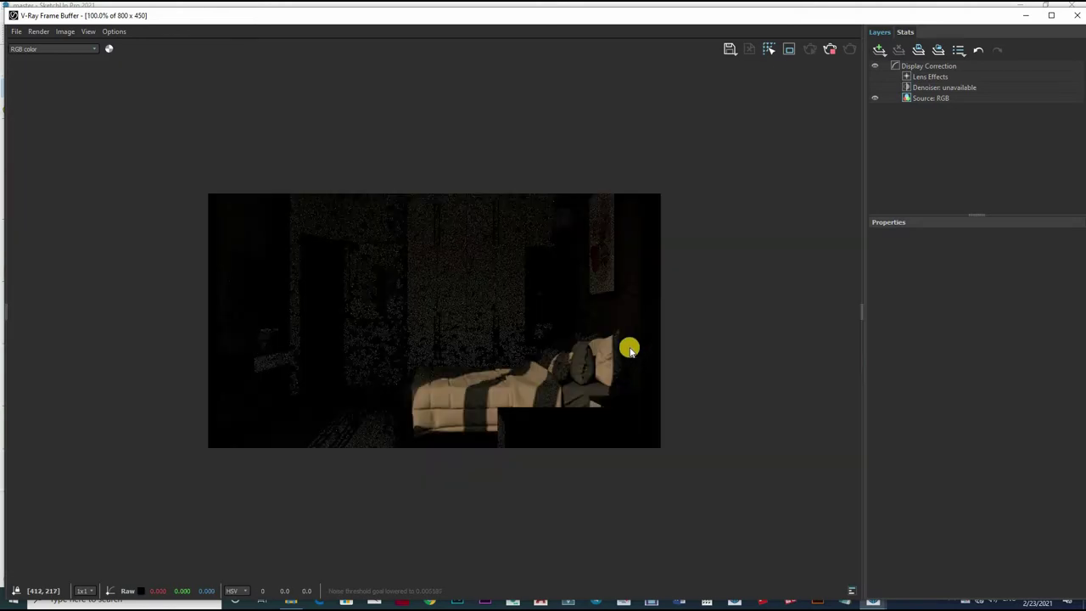
scroll(710, 360, "up", 2)
scroll(719, 362, "down", 2)
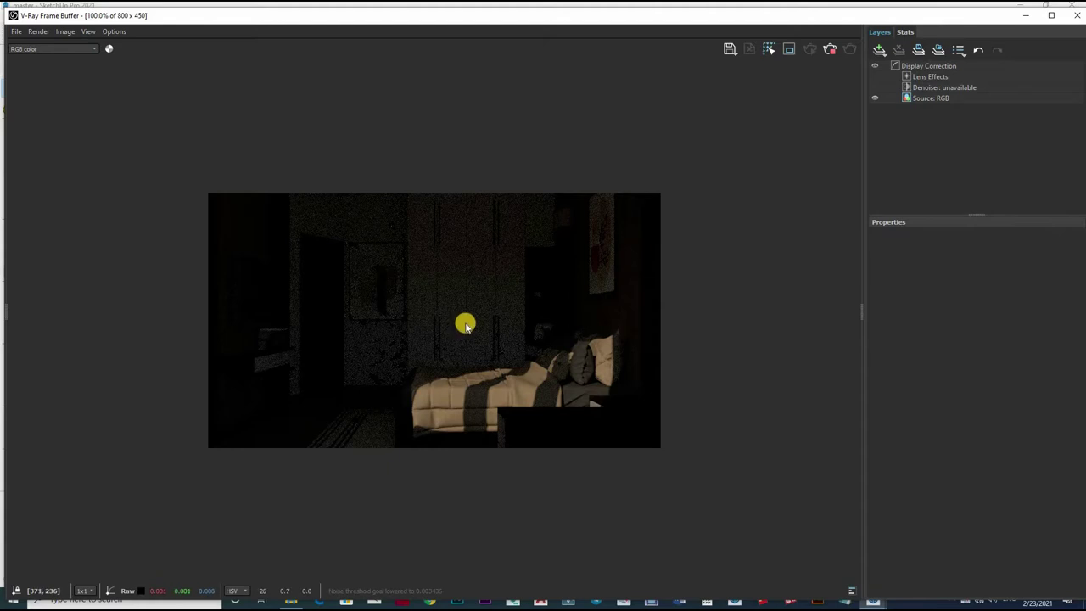
scroll(501, 323, "up", 2)
scroll(475, 357, "down", 2)
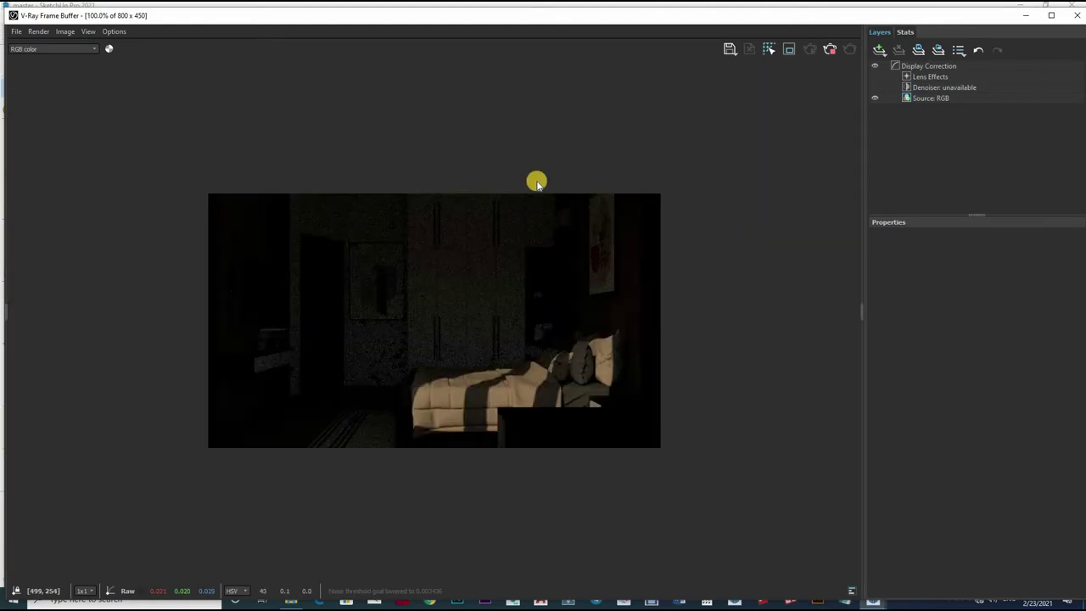
left_click(1074, 16)
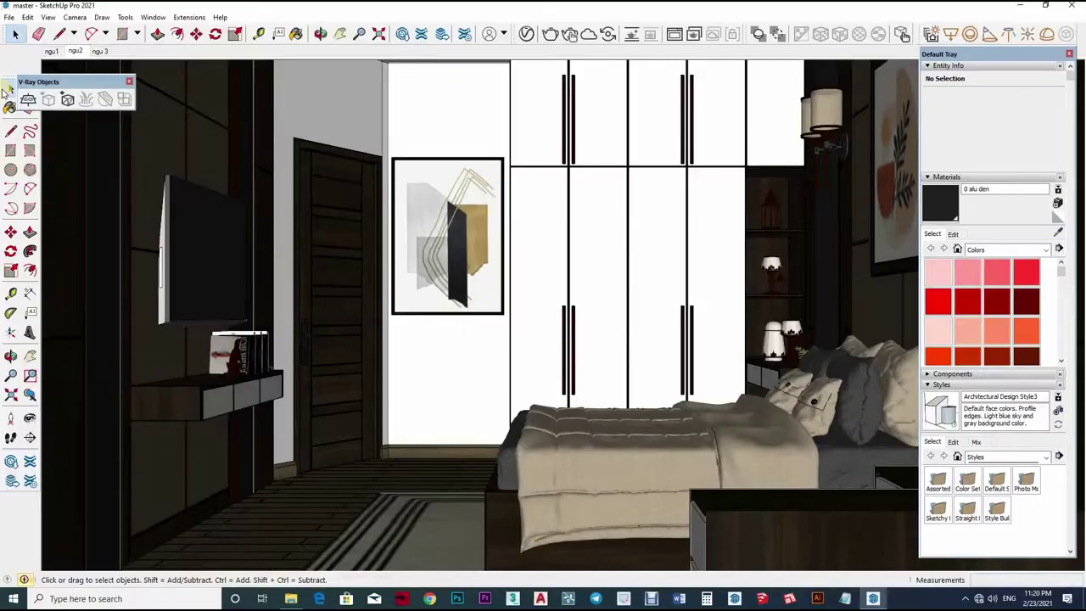
left_click(526, 34)
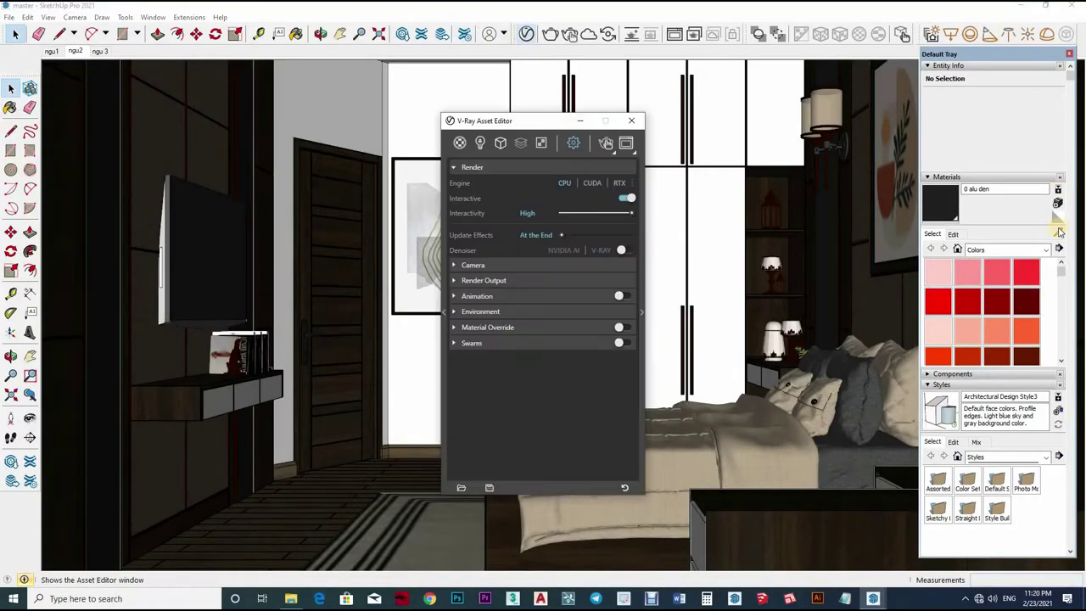
Set the walnut material 0 gỗ óc chó's reflection glossiness to 0.8, then sample Color H02
middle_click_drag(310, 487, 286, 533)
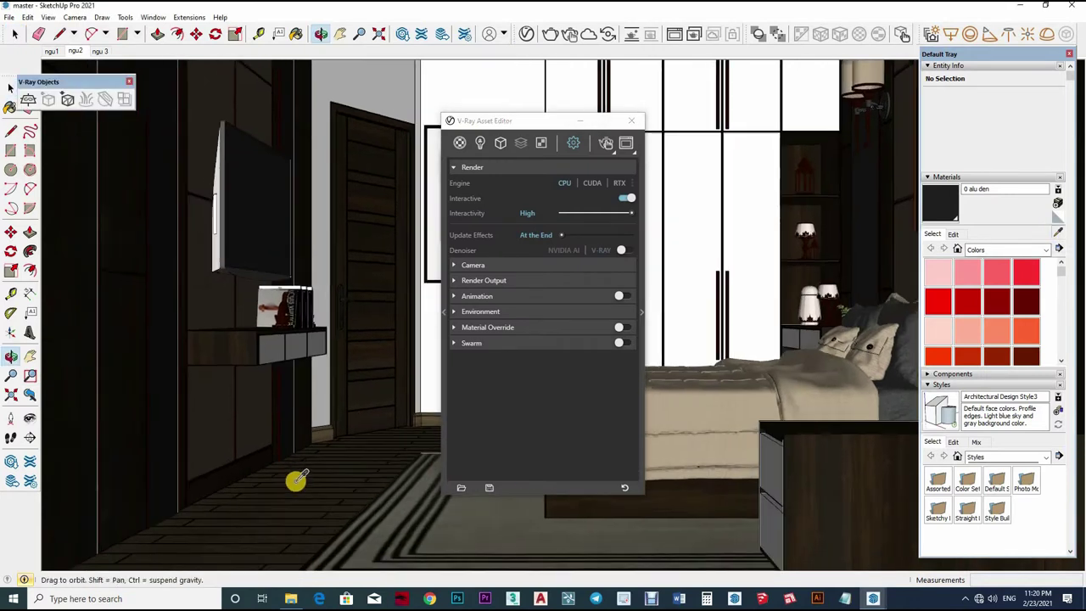
scroll(286, 533, "up", 5)
key("b")
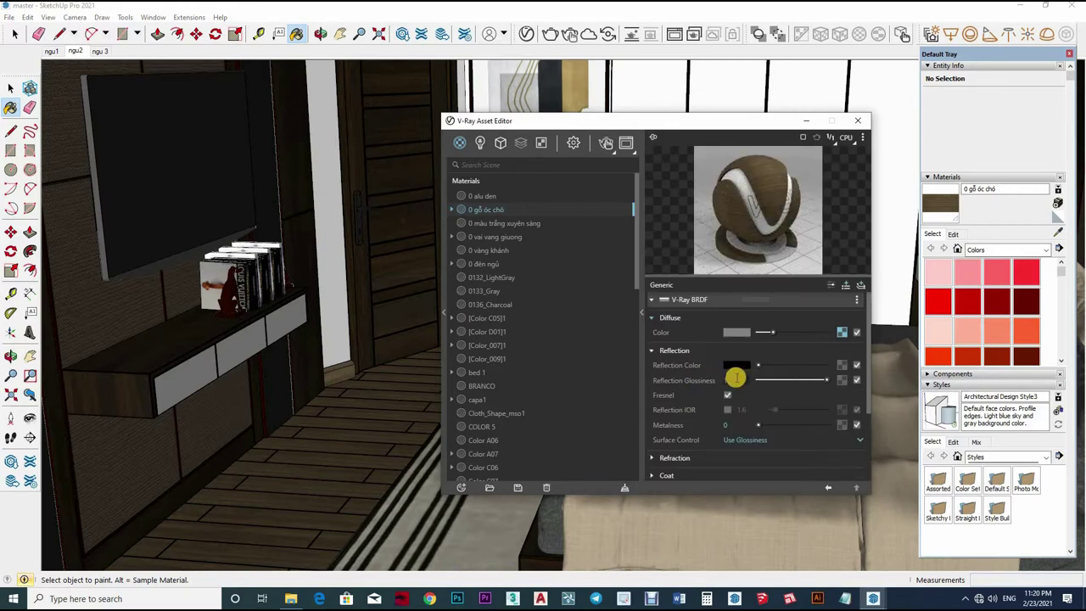
double_click(738, 378)
type("0.8")
left_click(775, 365)
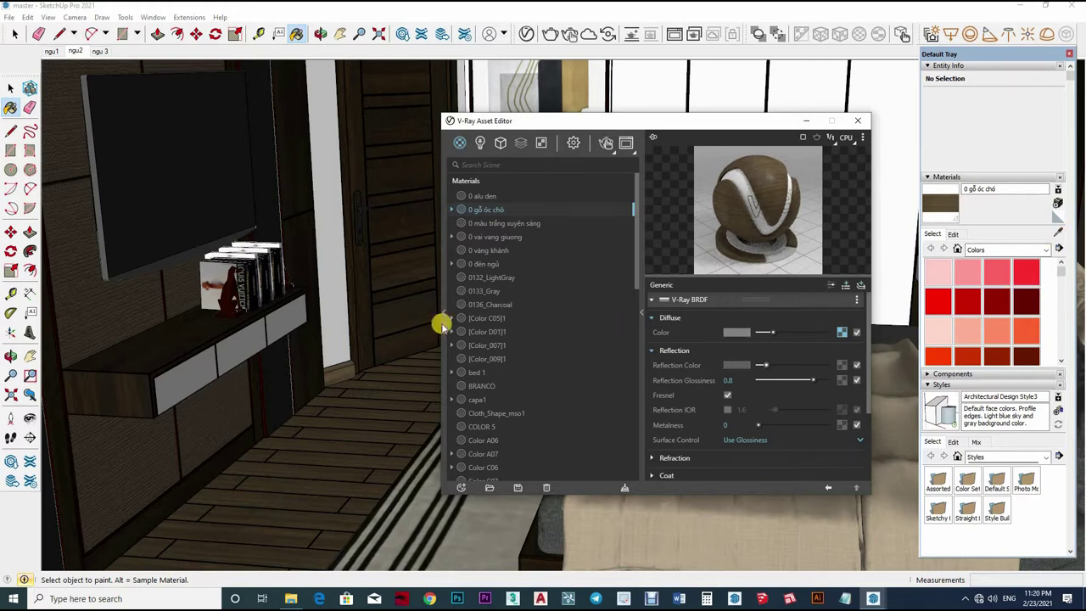
mouse_move(376, 334)
middle_mouse_down()
mouse_move(261, 356)
mouse_move(266, 334)
middle_mouse_up()
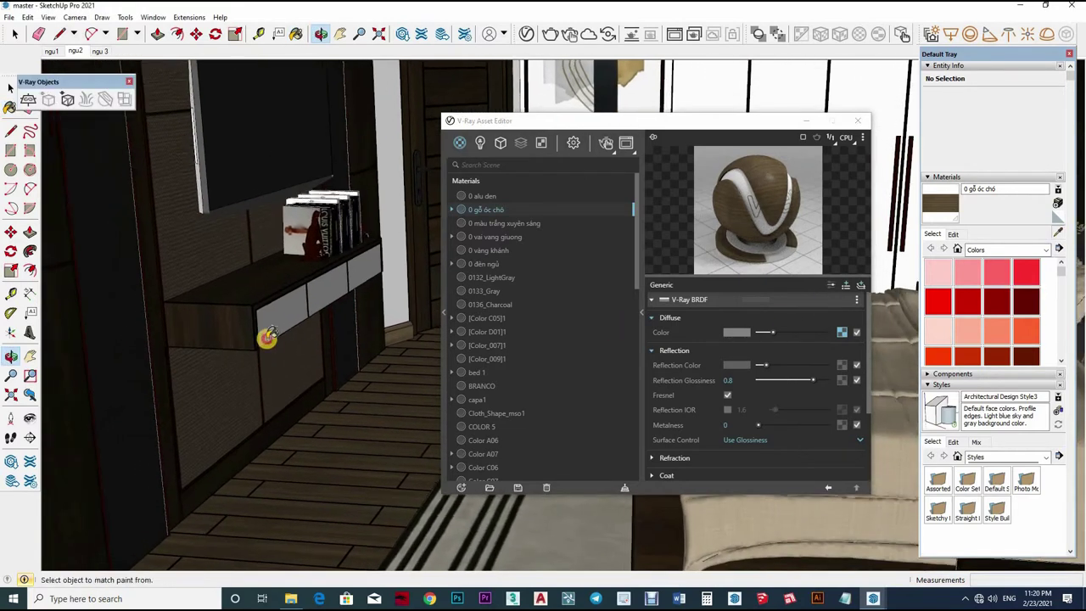
left_click(267, 334, "alt")
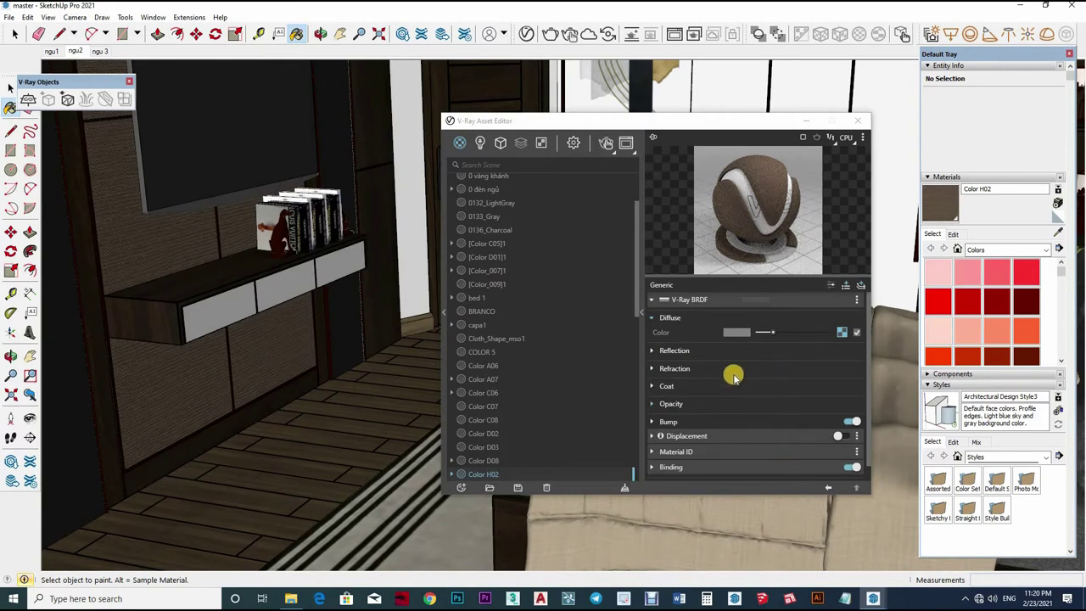
Paste a copied texture into Color H02's bump map slot, then sample 0 vàng khánh
left_click(726, 350)
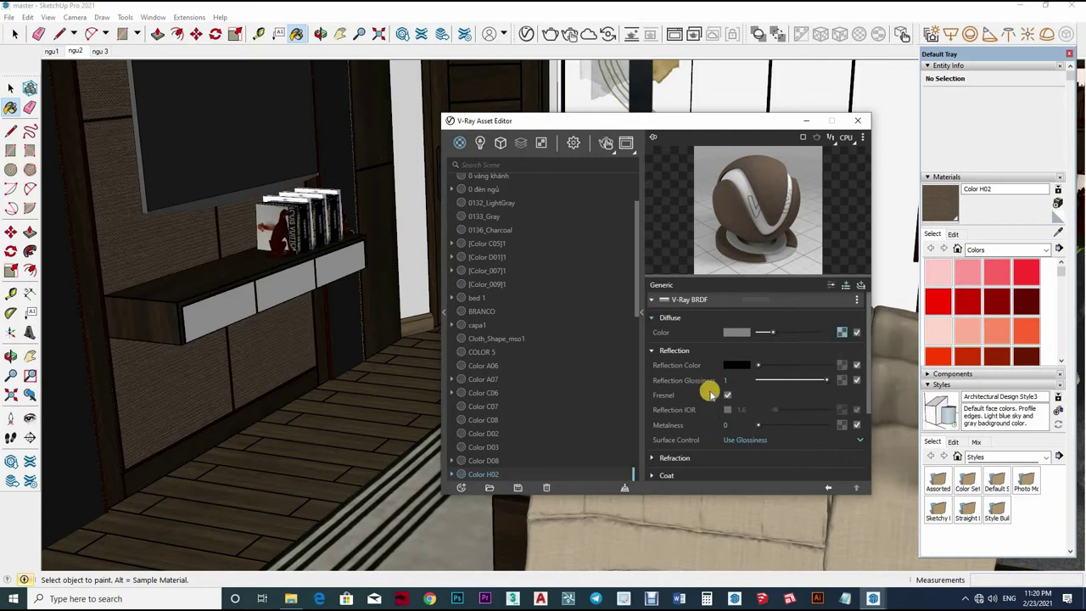
scroll(747, 398, "down", 1)
scroll(775, 407, "down", 2)
left_click(853, 413)
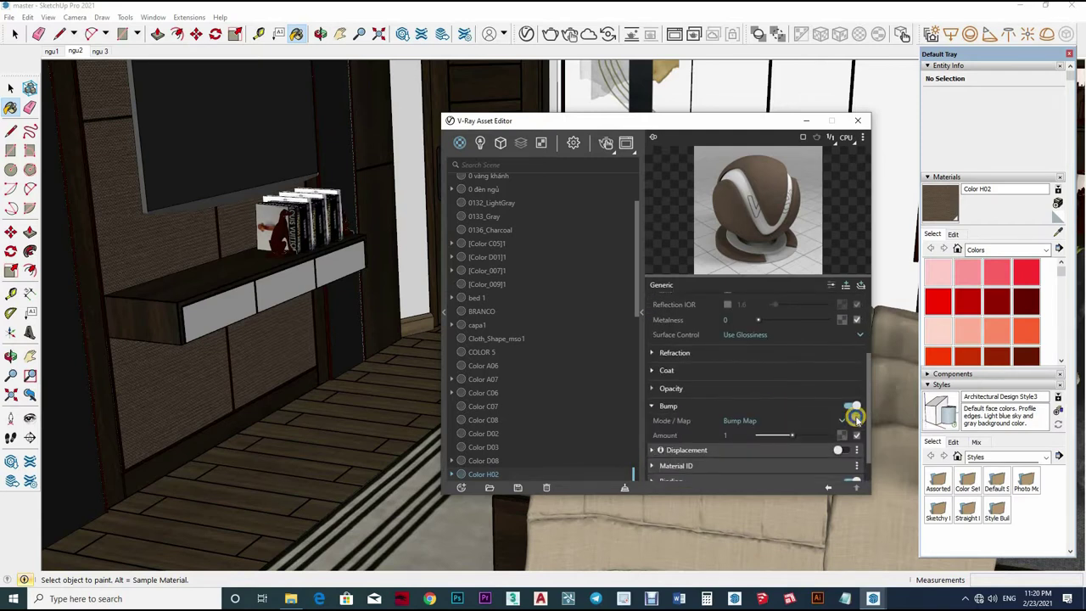
right_click(833, 429)
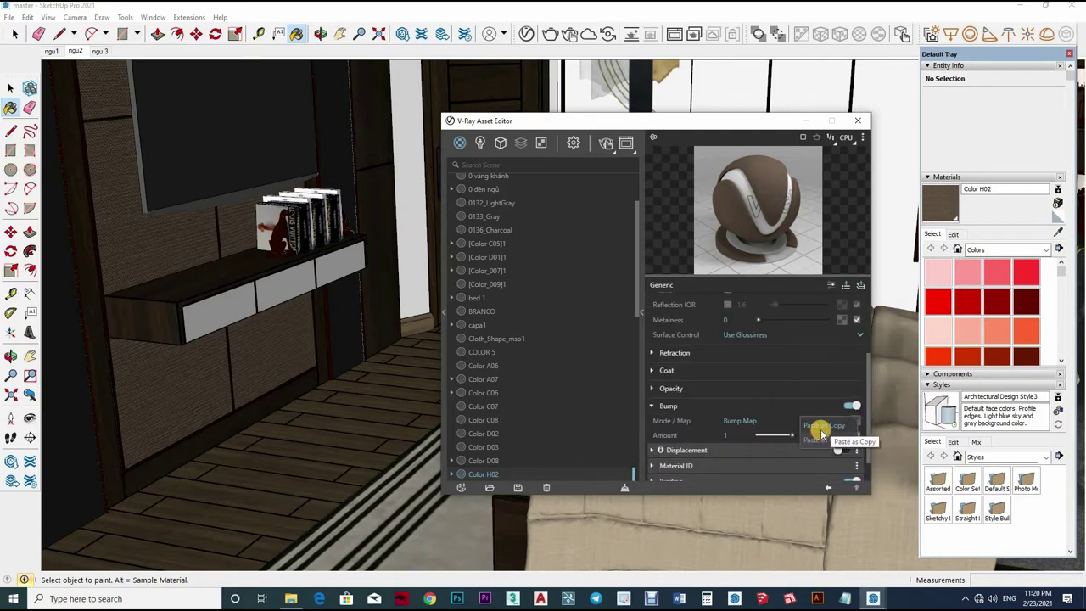
left_click(821, 430)
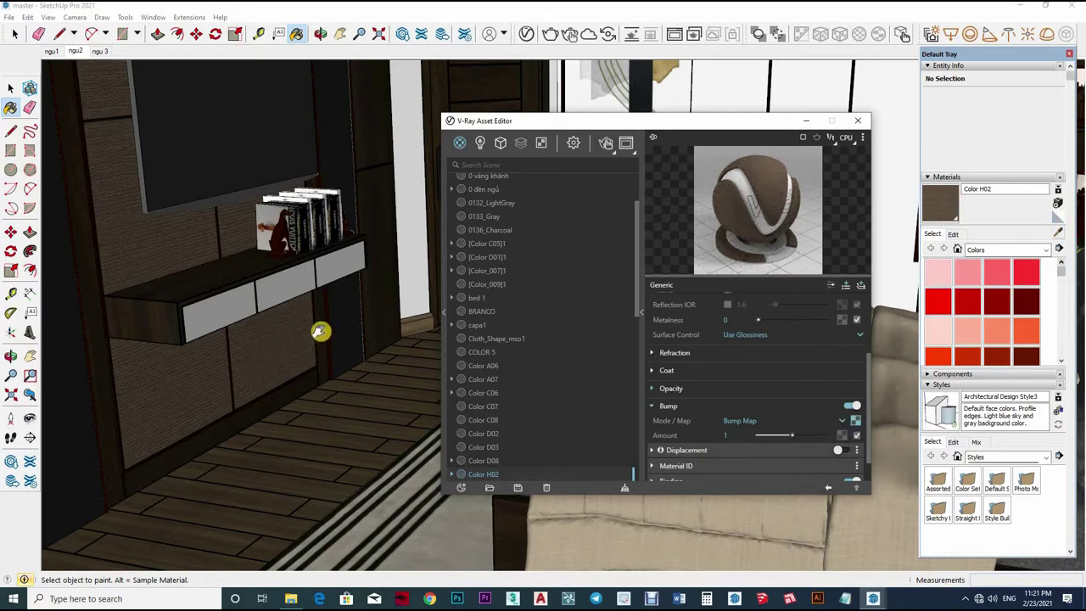
scroll(187, 417, "up", 2)
scroll(186, 416, "up", 3)
scroll(186, 416, "up", 2)
left_click(186, 416, "alt")
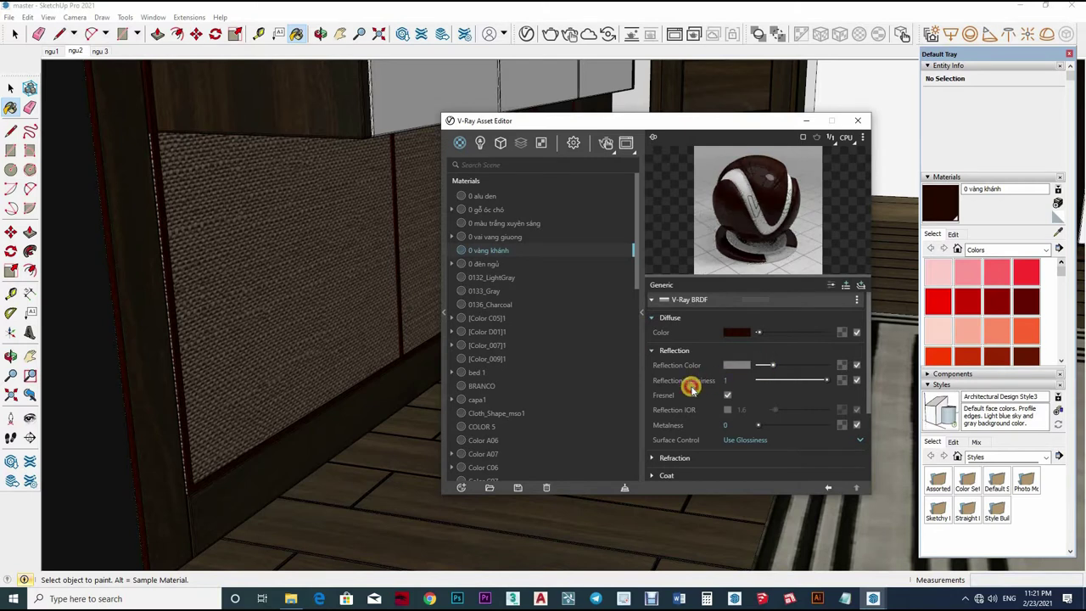
Set 0 vàng khánh's reflection glossiness to 0.7
double_click(735, 384)
type("0.7")
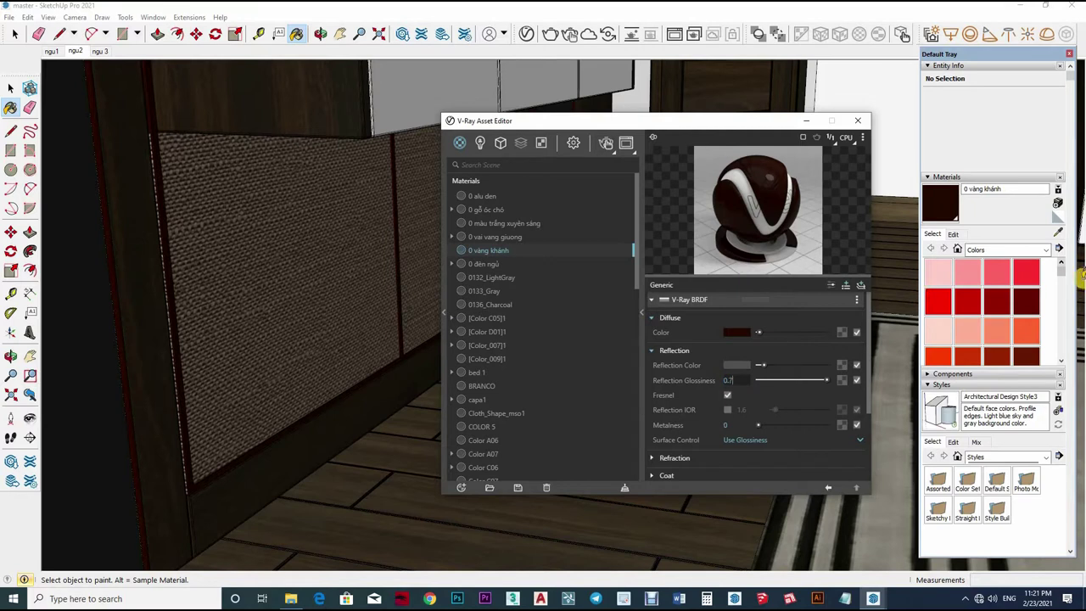
key("Return")
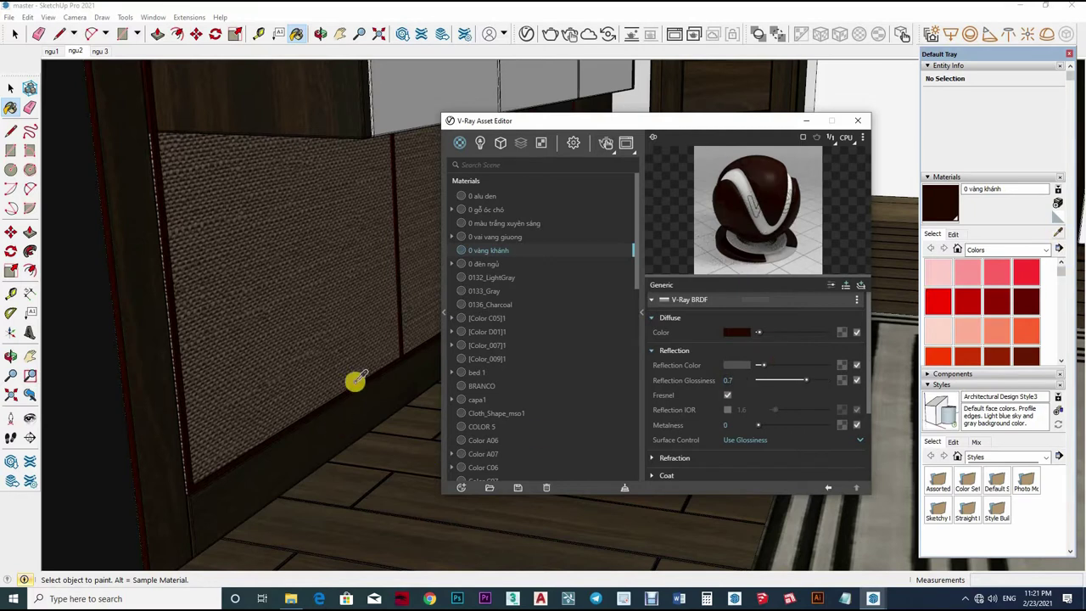
mouse_move(339, 380)
middle_mouse_down()
mouse_move(279, 477)
mouse_move(285, 316)
middle_mouse_up()
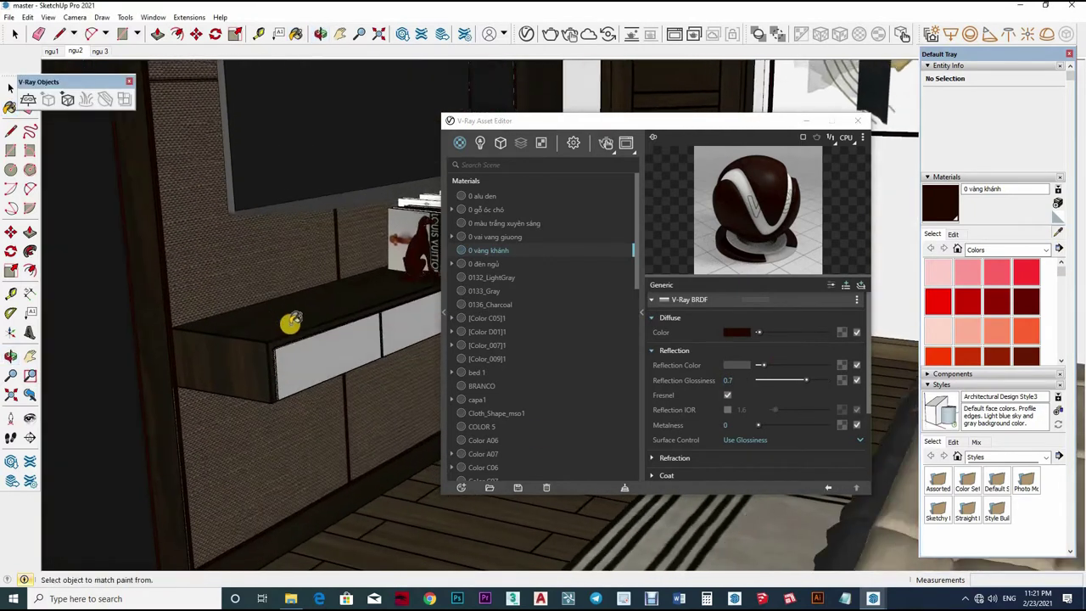
Give the shelf's Color D08 a grey reflection colour, then sample the drawer's Color D02
left_click(289, 316, "alt")
left_click(779, 353)
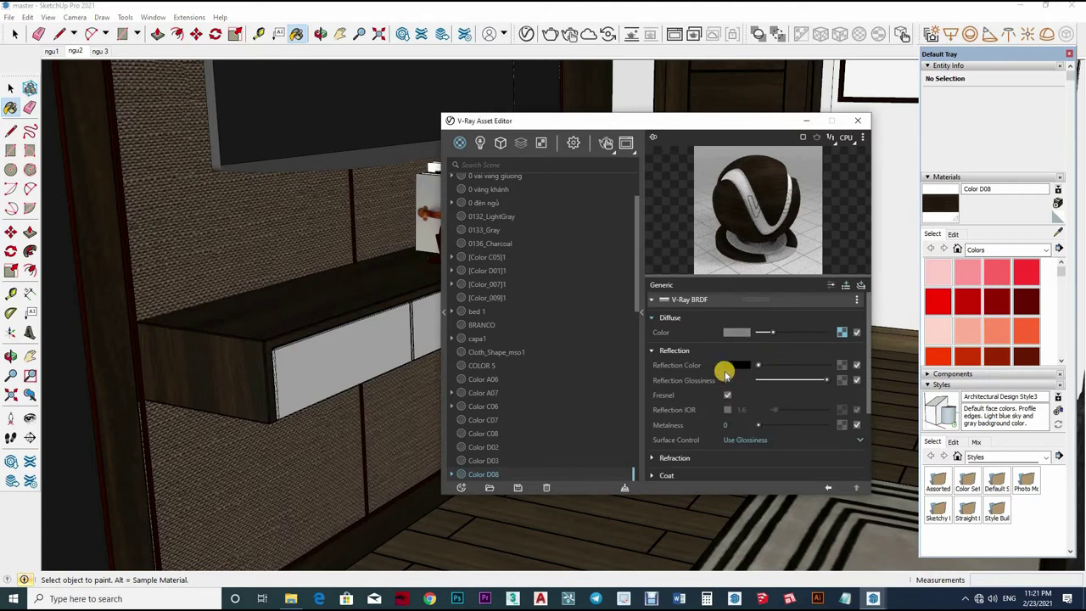
left_click_drag(723, 371, 741, 379)
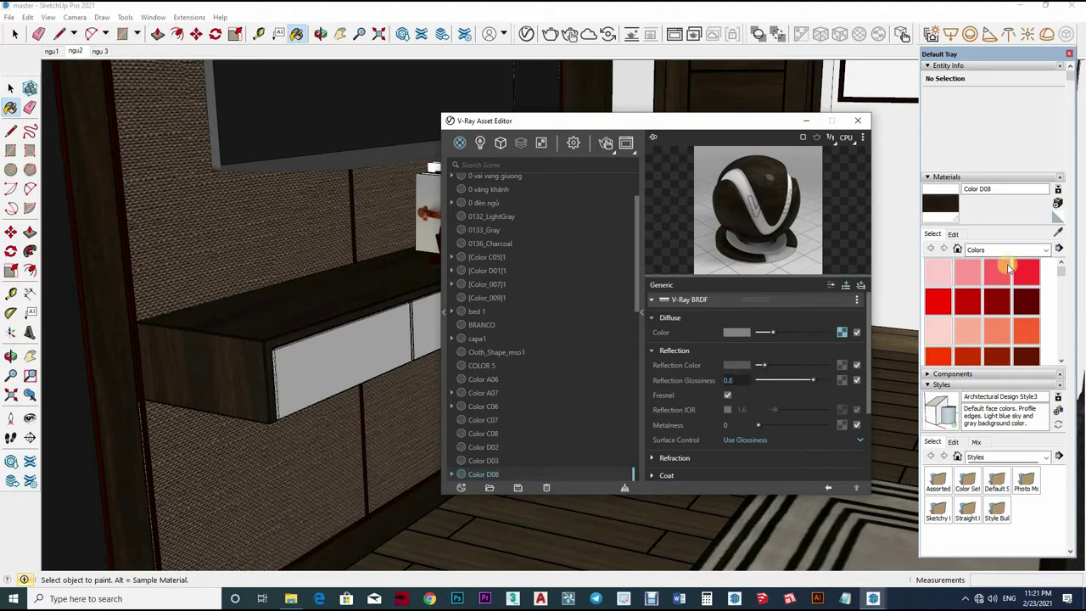
left_click(323, 369, "alt")
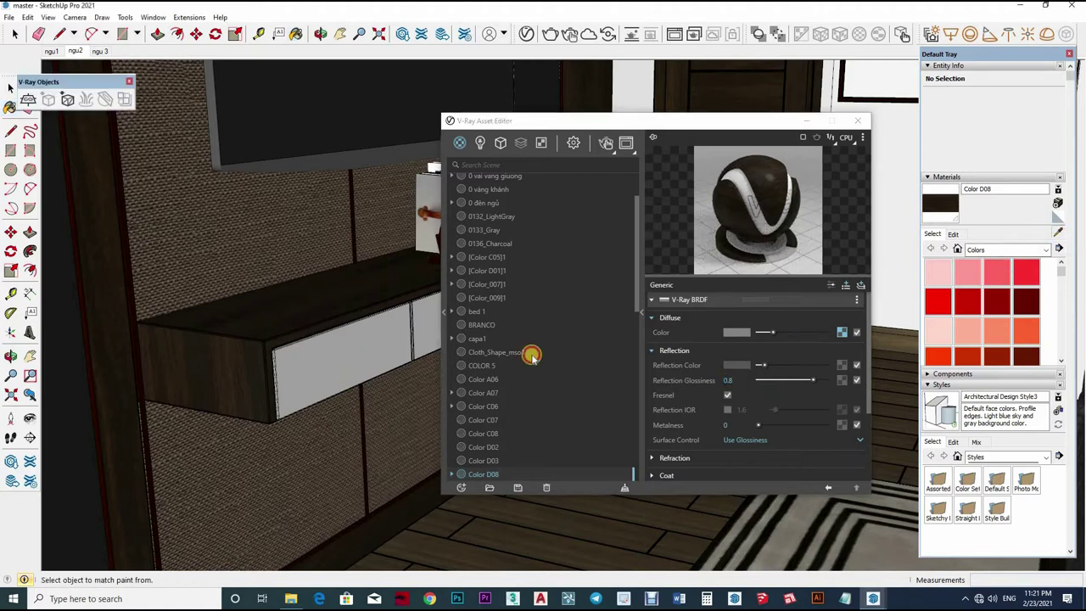
left_click(762, 353)
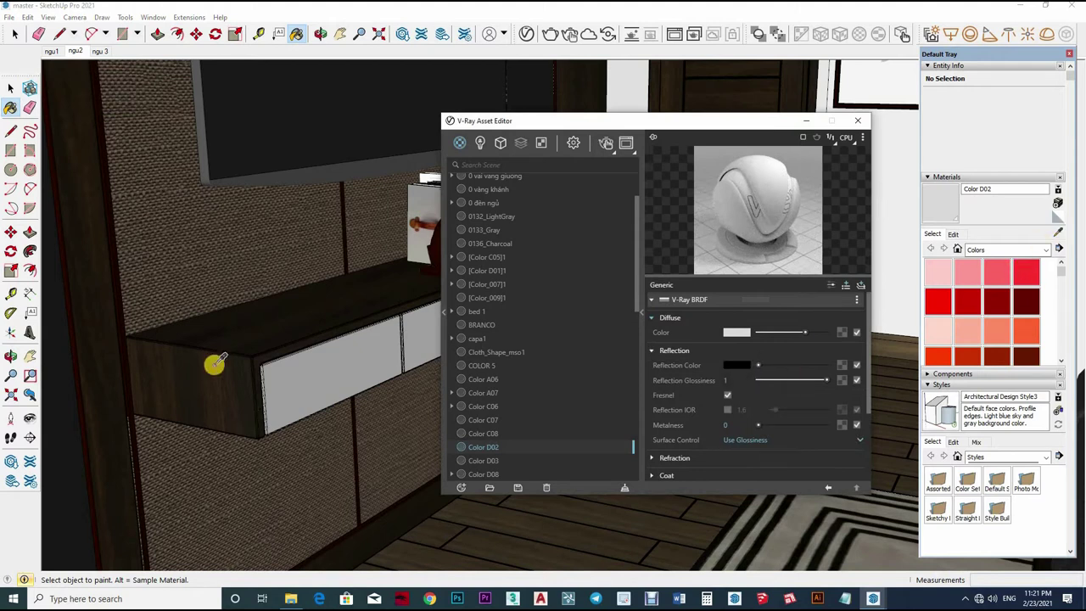
mouse_move(245, 442)
middle_mouse_down()
mouse_move(289, 235)
mouse_move(898, 371)
middle_mouse_up()
Give the tela wall material a grey reflection with glossiness 0.9
left_click(899, 371, "alt")
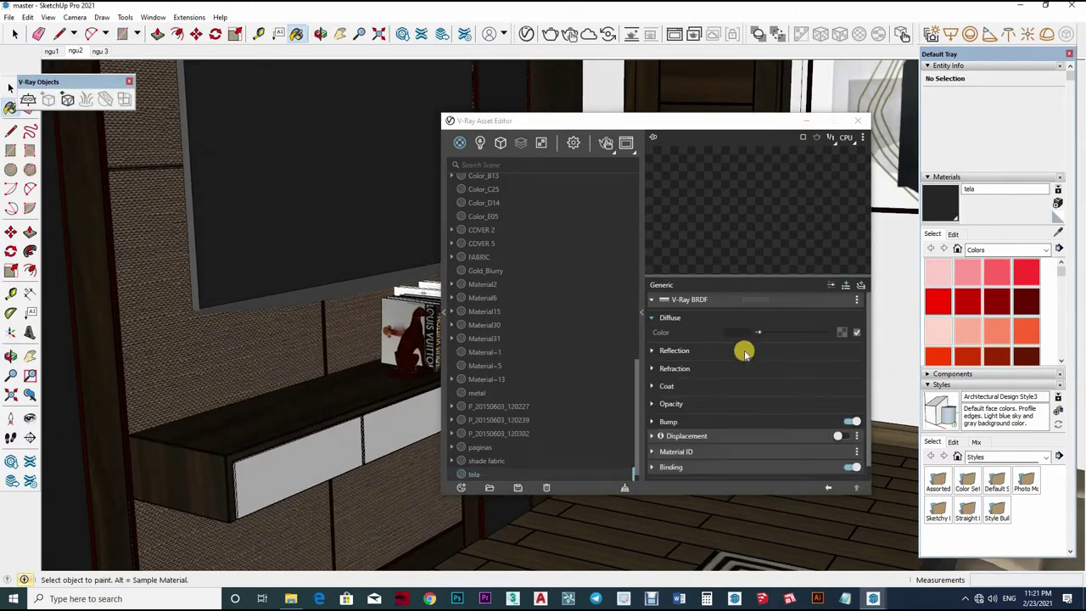
left_click(770, 367)
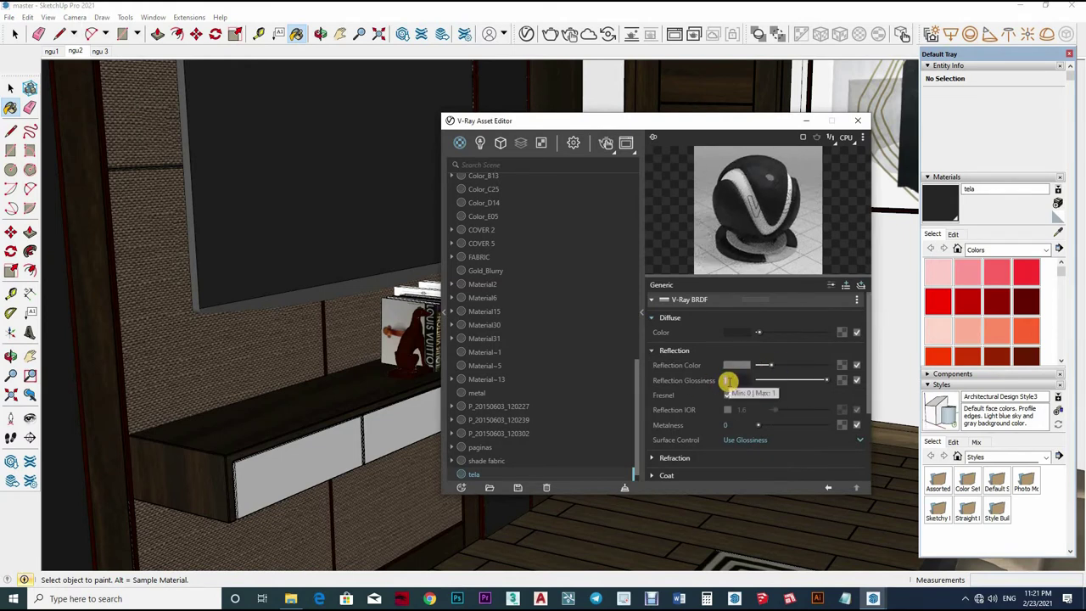
type("0.9")
key("Return")
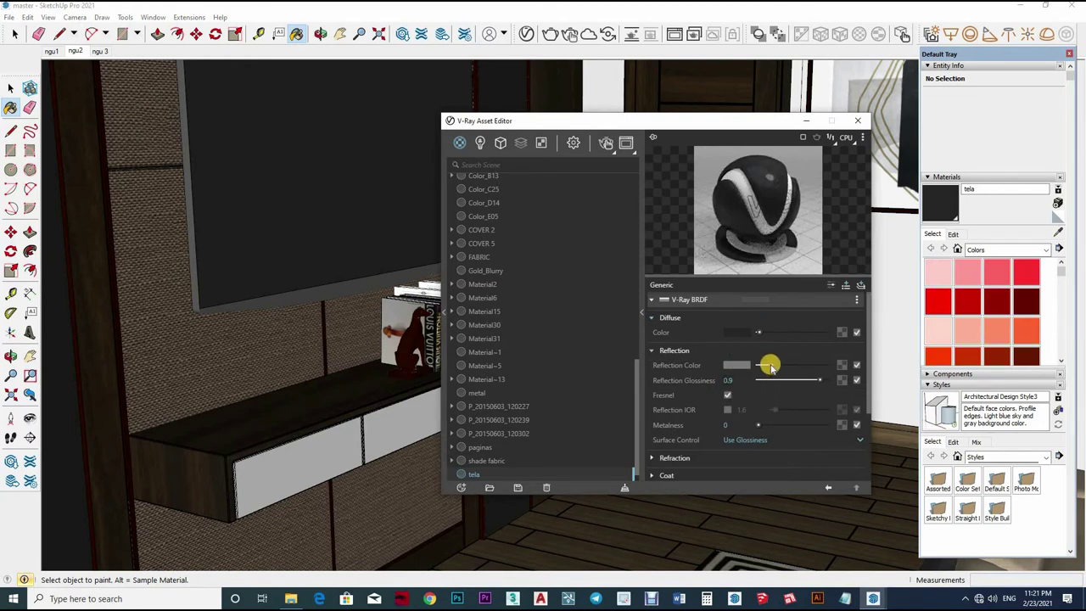
middle_click_drag(333, 386, 376, 351, "shift")
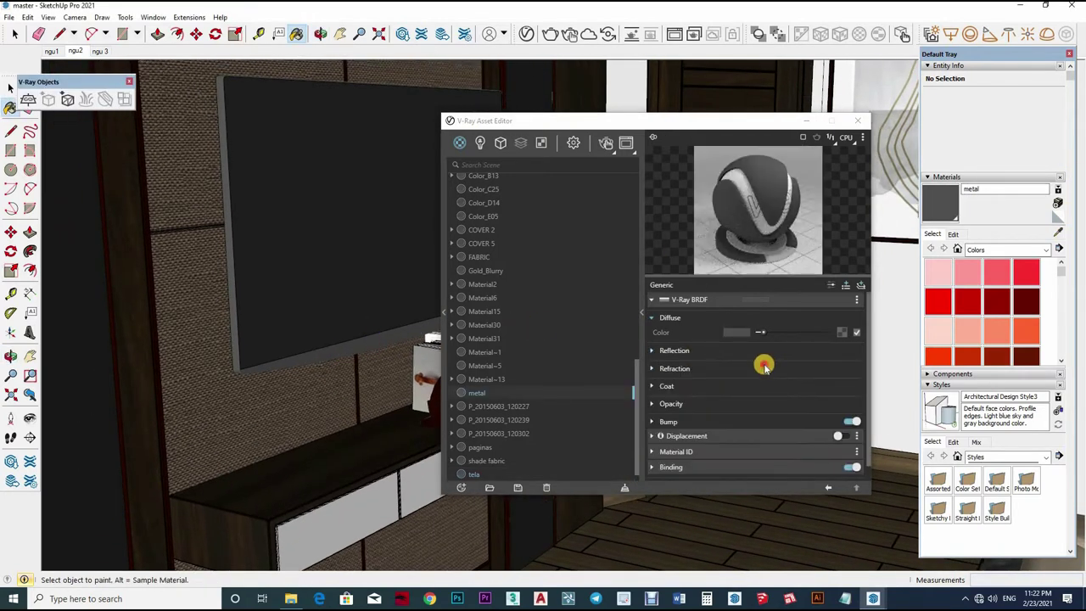
Give the TV's 0 alu den material a lighter reflection colour and glossiness 0.8
left_click(762, 356)
type("0.9")
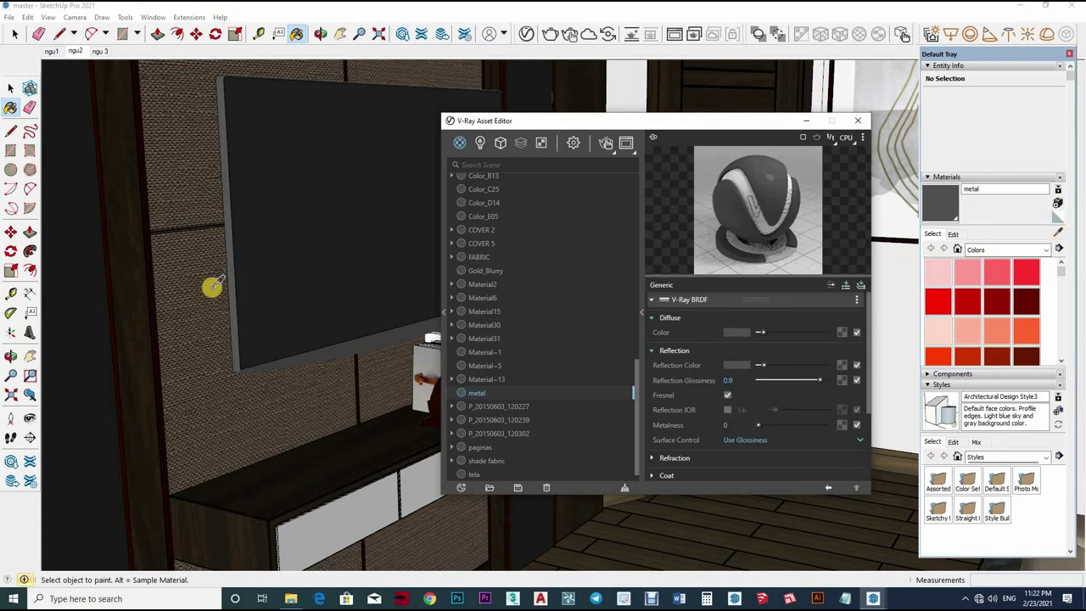
middle_click_drag(136, 271, 303, 270)
left_click(303, 271, "alt")
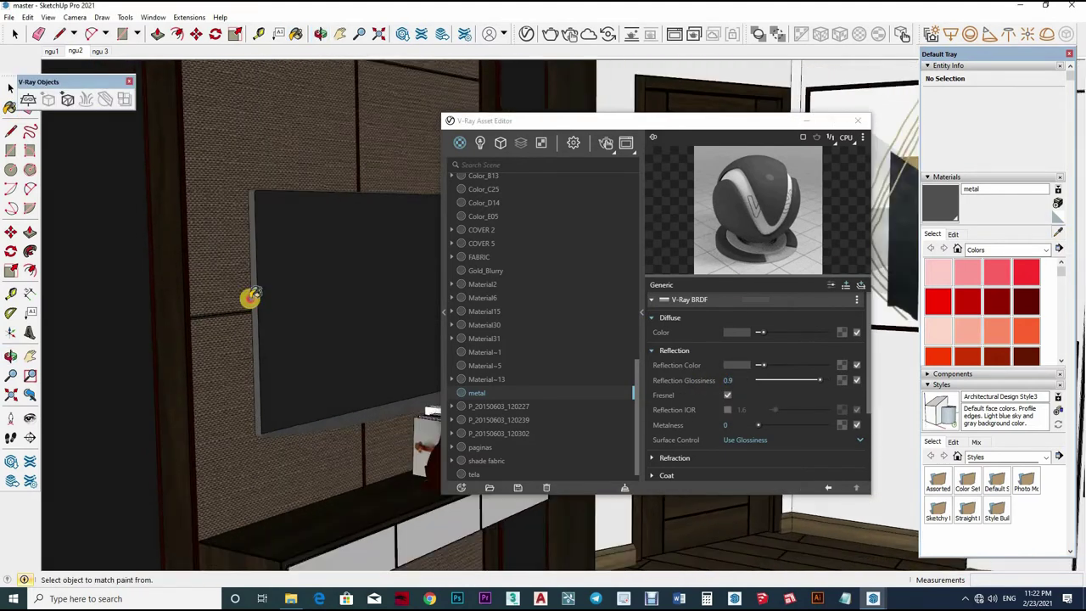
middle_click_drag(250, 293, 670, 351)
left_click(761, 359)
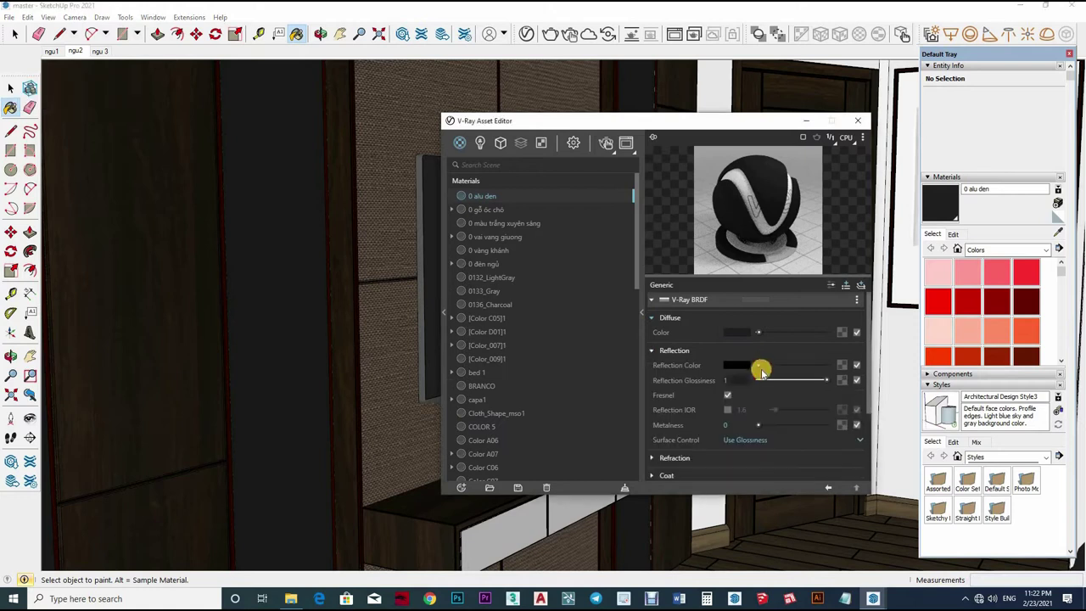
left_click(763, 365)
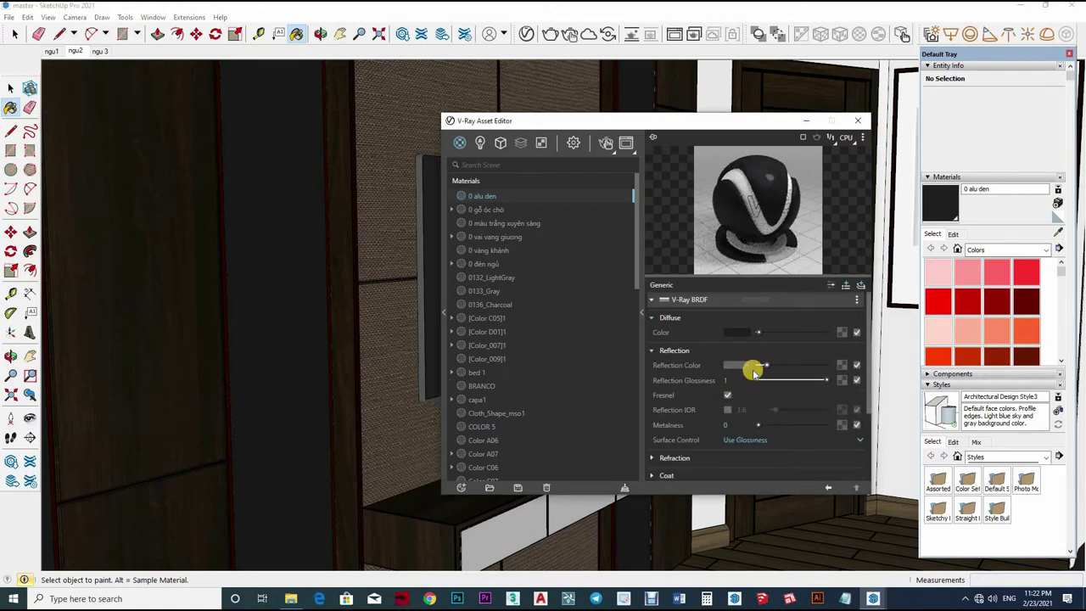
left_click(735, 380)
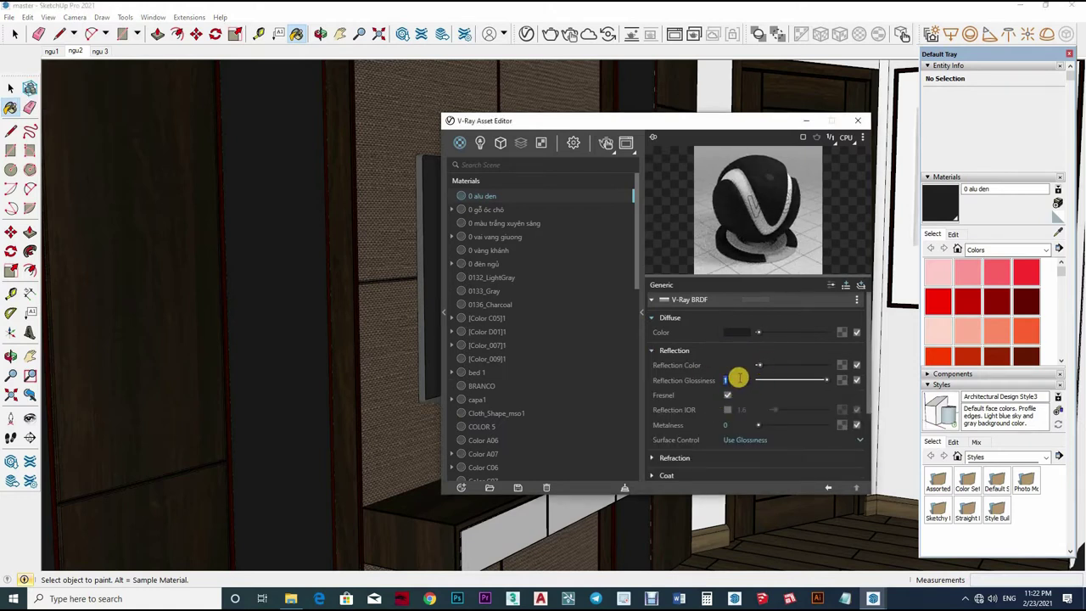
type("0.8")
key("Return")
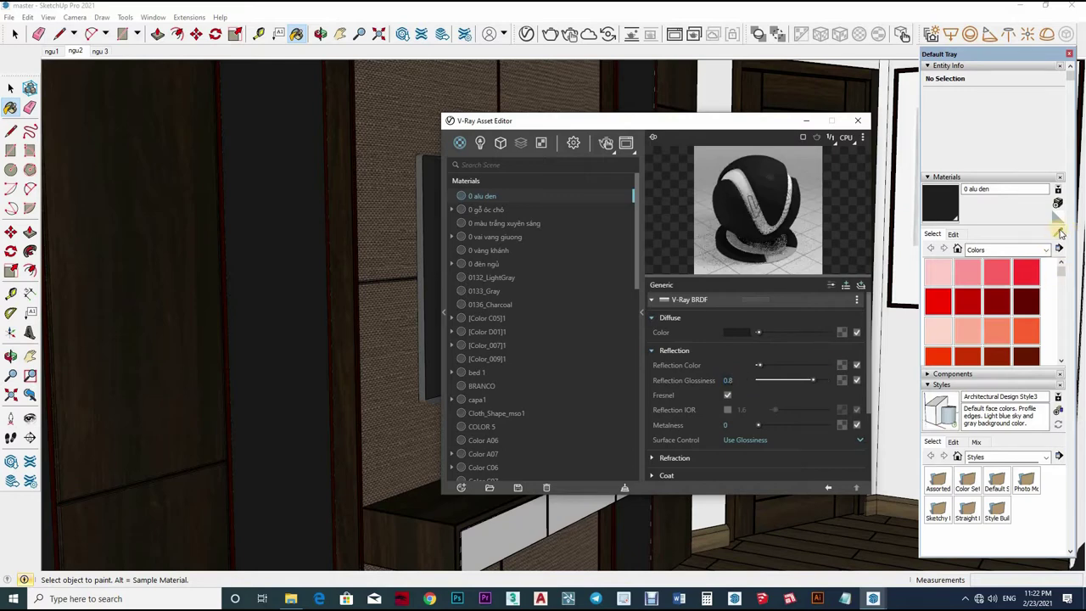
Sample the door's material from the TV wall
mouse_move(134, 347)
middle_mouse_down()
mouse_move(236, 286)
mouse_move(266, 325)
mouse_move(371, 381)
mouse_move(311, 345)
middle_mouse_up()
key("b")
left_click(206, 319, "alt")
Sample the painting's Color C06 and set its reflection glossiness to 0.7
left_click(289, 262, "alt")
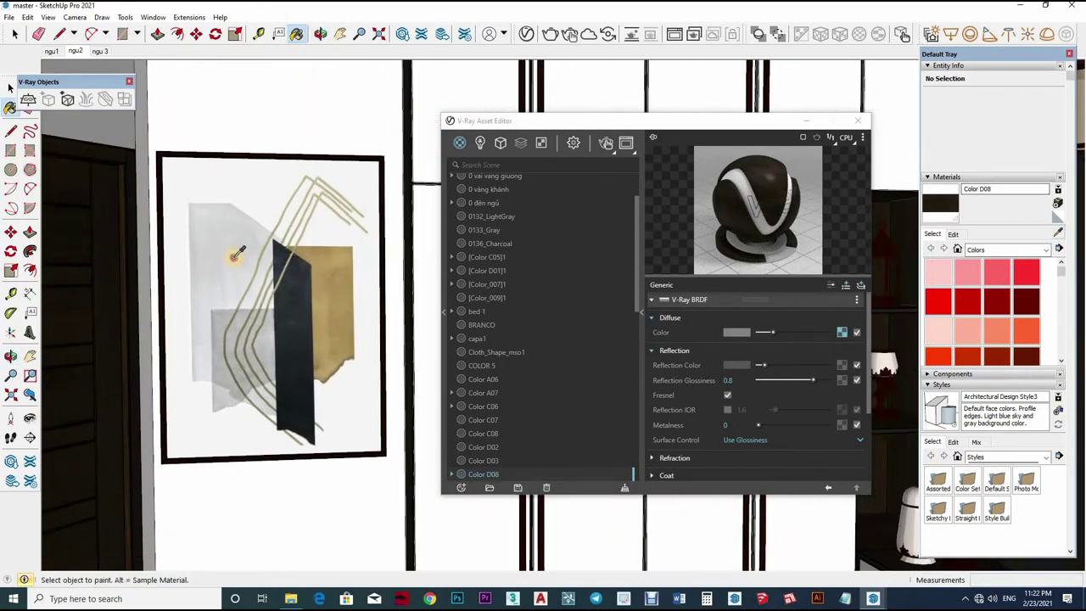
left_click(755, 352)
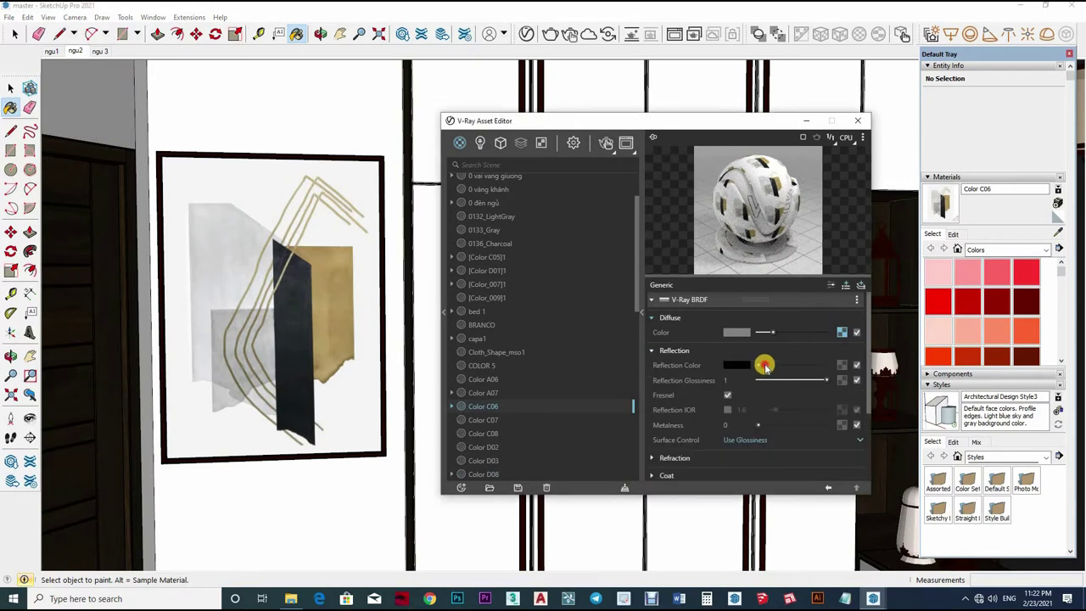
double_click(745, 384)
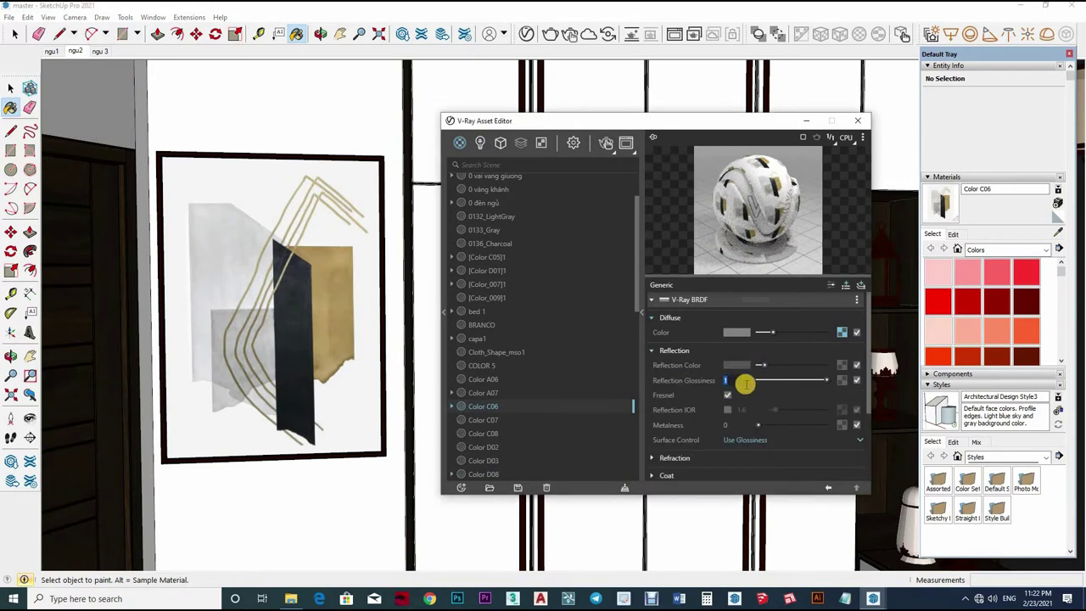
type("0.7")
left_click_drag(760, 365, 762, 366)
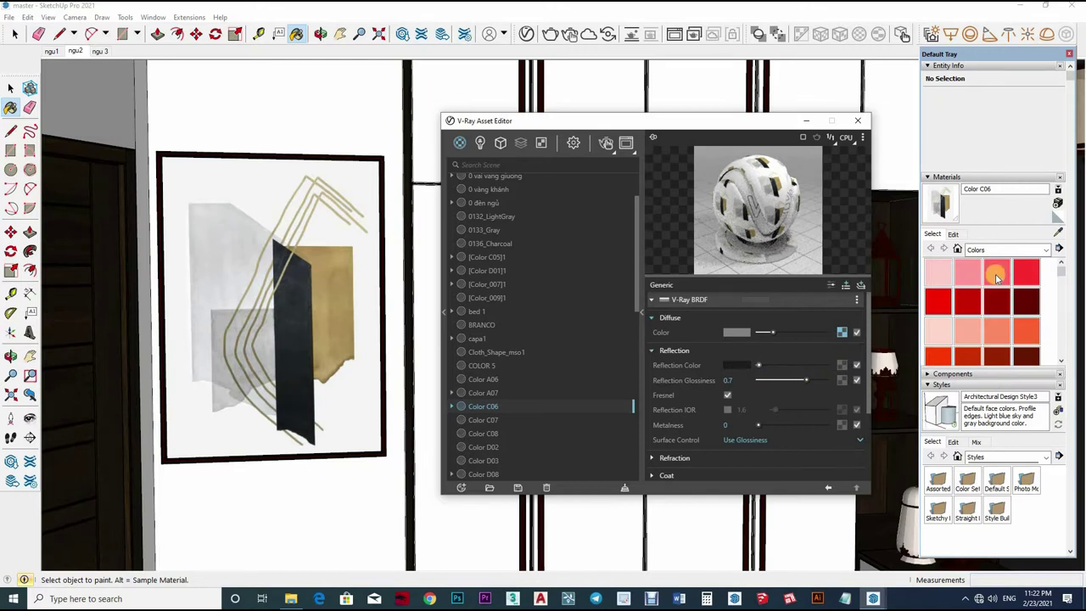
Sample the bed's fabric material [Color C05]1 while orbiting around the bed
mouse_move(254, 308)
middle_mouse_down()
mouse_move(409, 381)
mouse_move(322, 393)
mouse_move(369, 417)
mouse_move(344, 395)
middle_mouse_up()
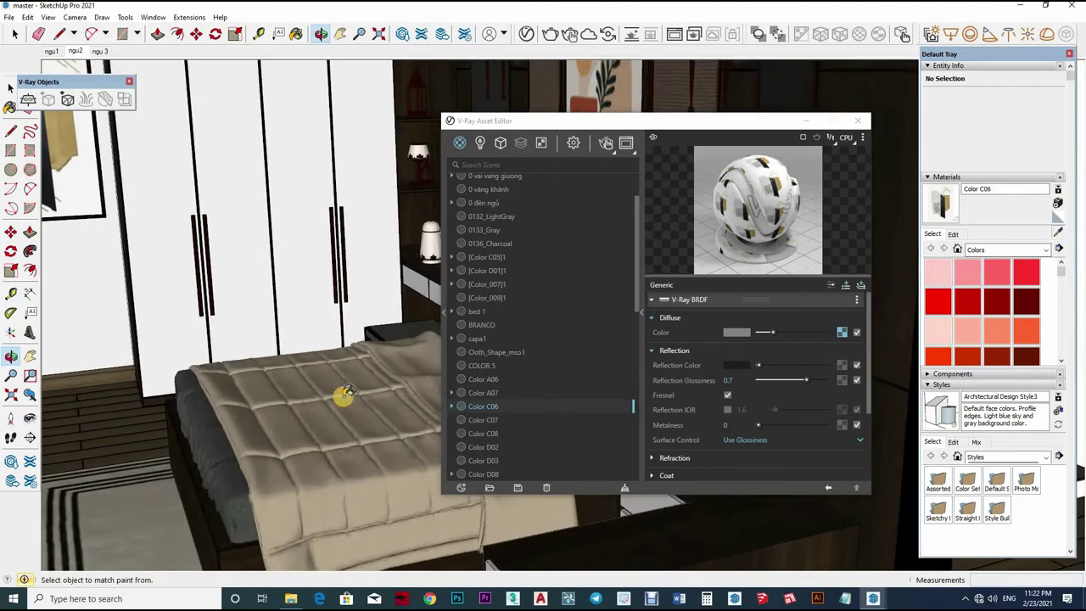
left_click(344, 395, "alt")
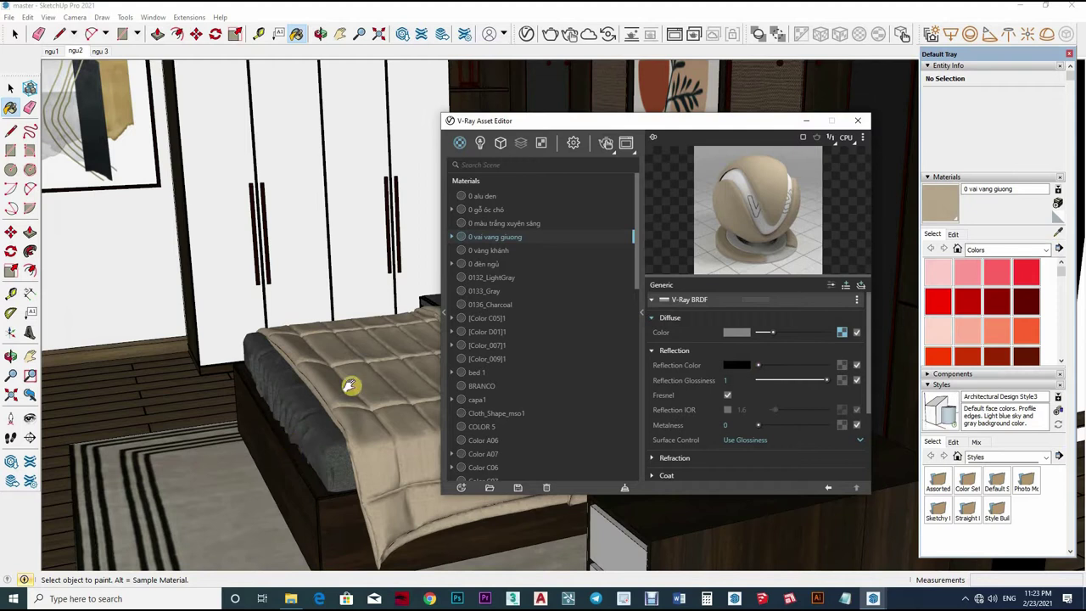
middle_click_drag(388, 419, 678, 359)
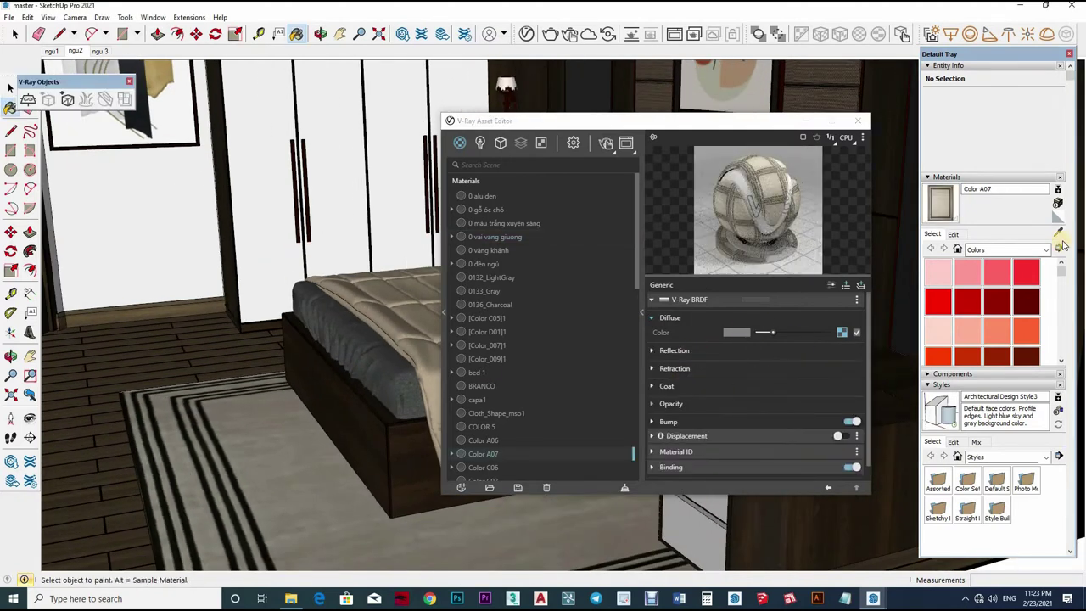
left_click(675, 350)
left_click(380, 359, "alt")
middle_click_drag(380, 360, 760, 370)
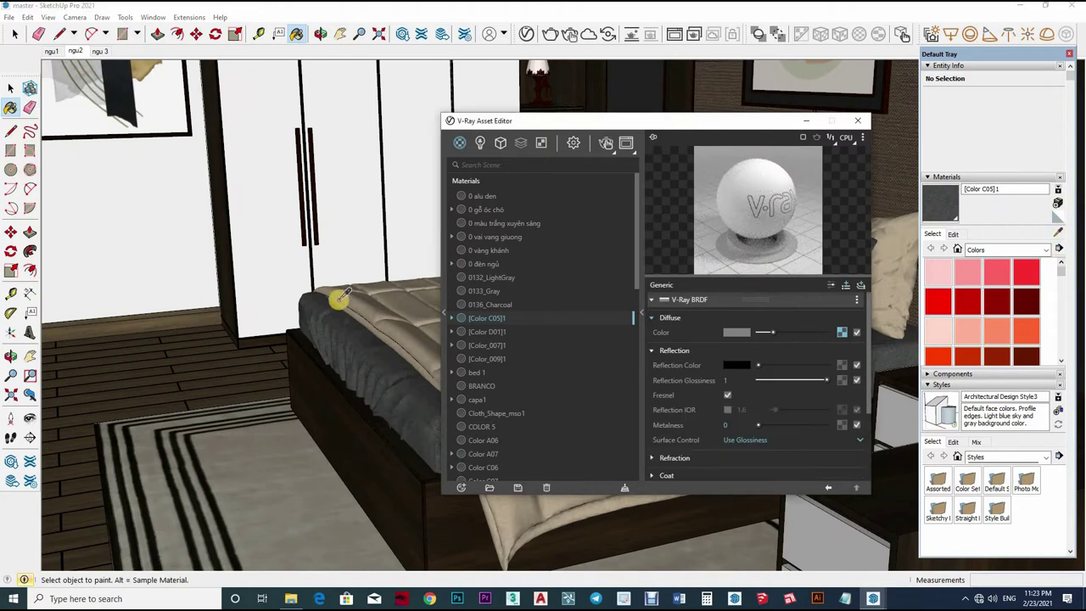
mouse_move(351, 381)
middle_mouse_down()
mouse_move(303, 311)
mouse_move(456, 384)
middle_mouse_up()
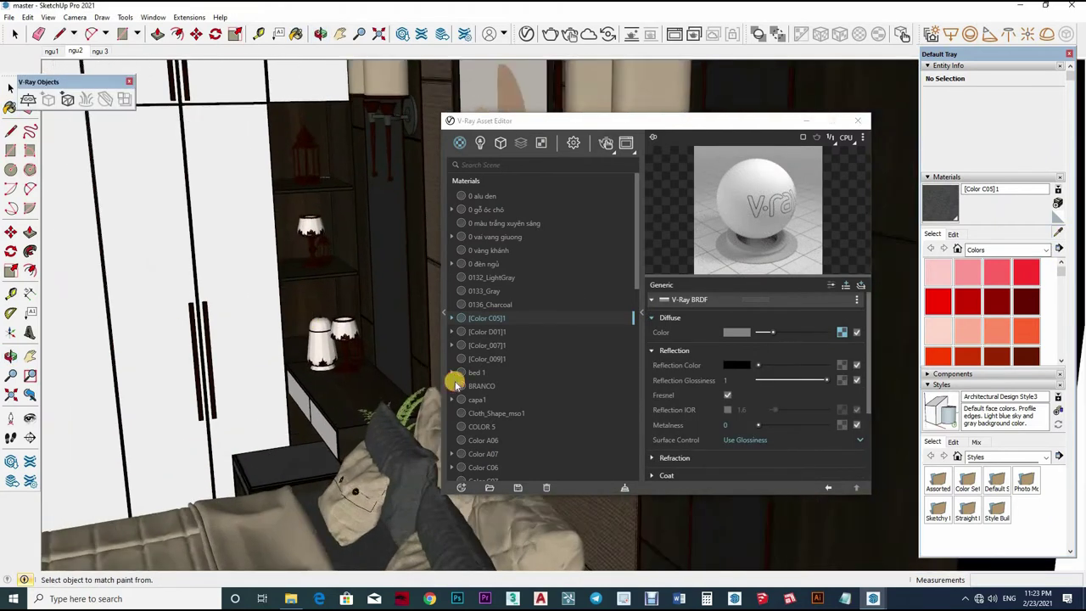
Brighten the table lamp Material~5's reflection colour to grey
scroll(327, 354, "up", 5)
left_click(305, 323, "alt")
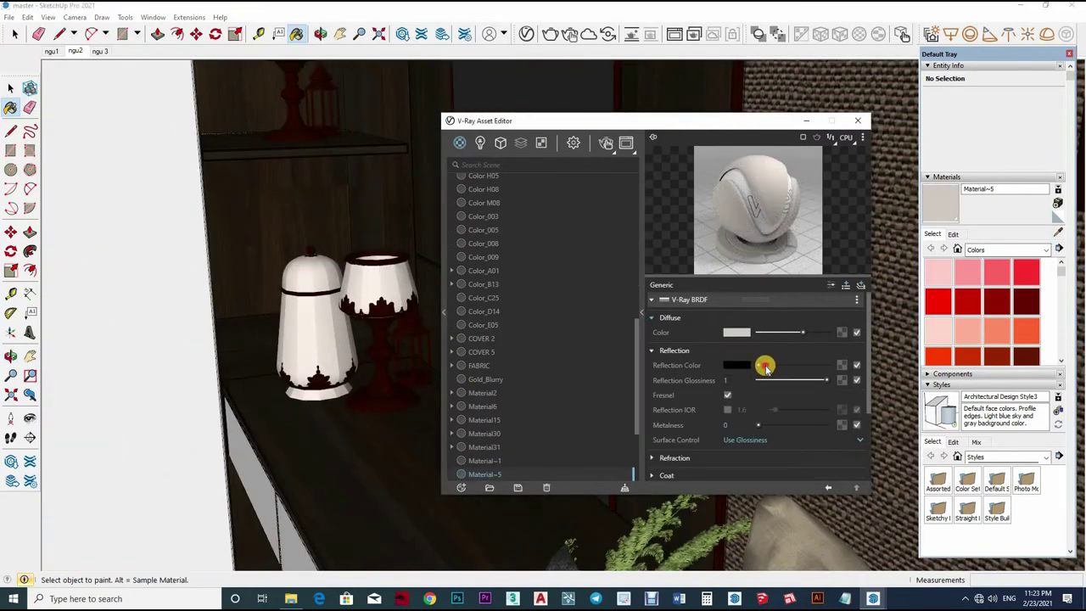
left_click(765, 366)
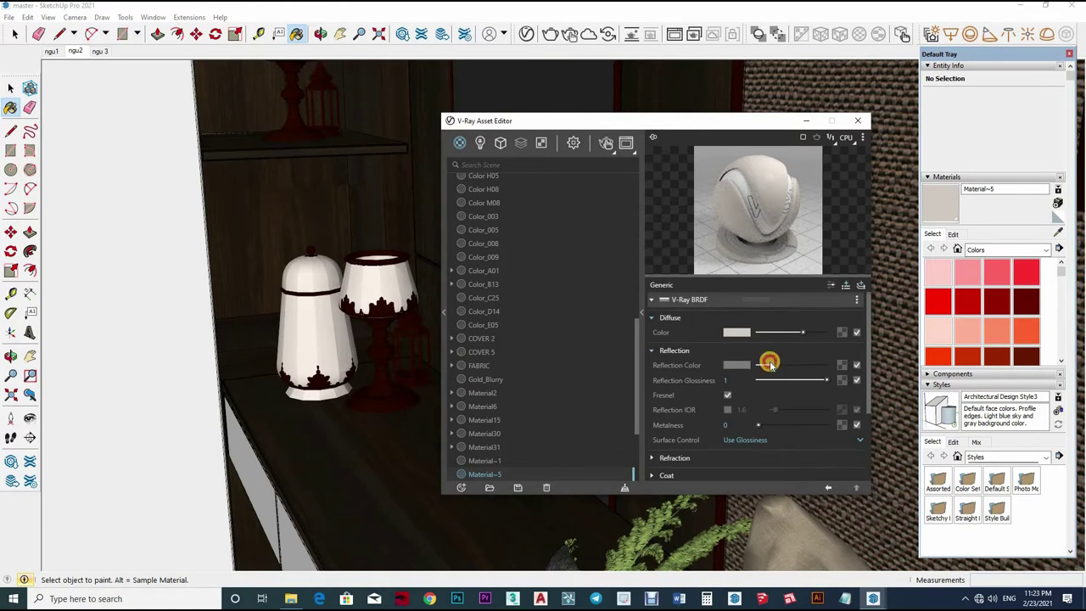
middle_click_drag(391, 339, 359, 340)
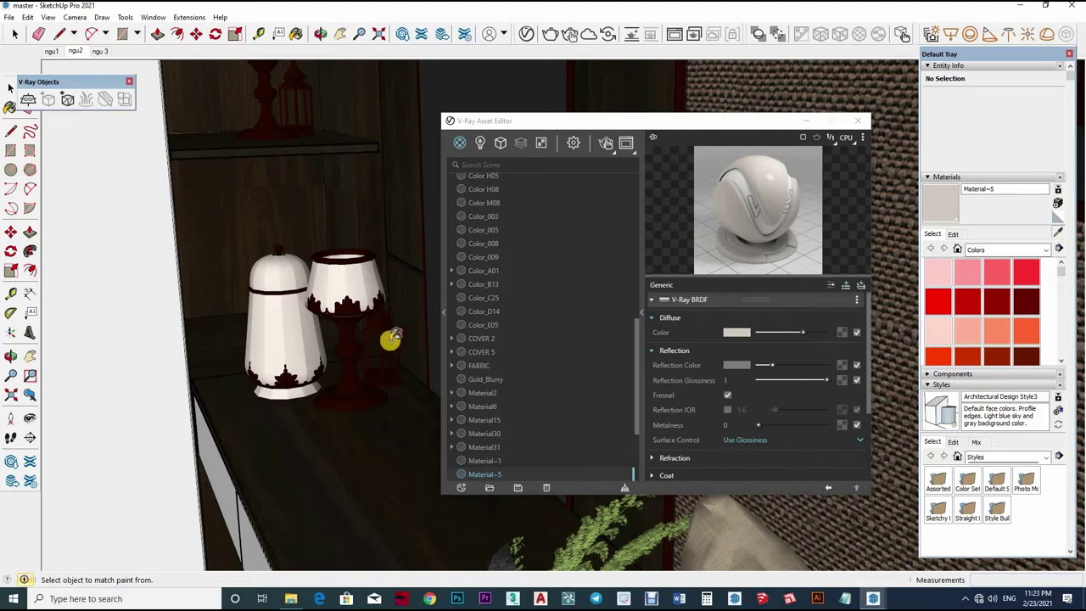
Set the lamp base's 0 vàng khánh reflection glossiness to 0.9
left_click(389, 339, "alt")
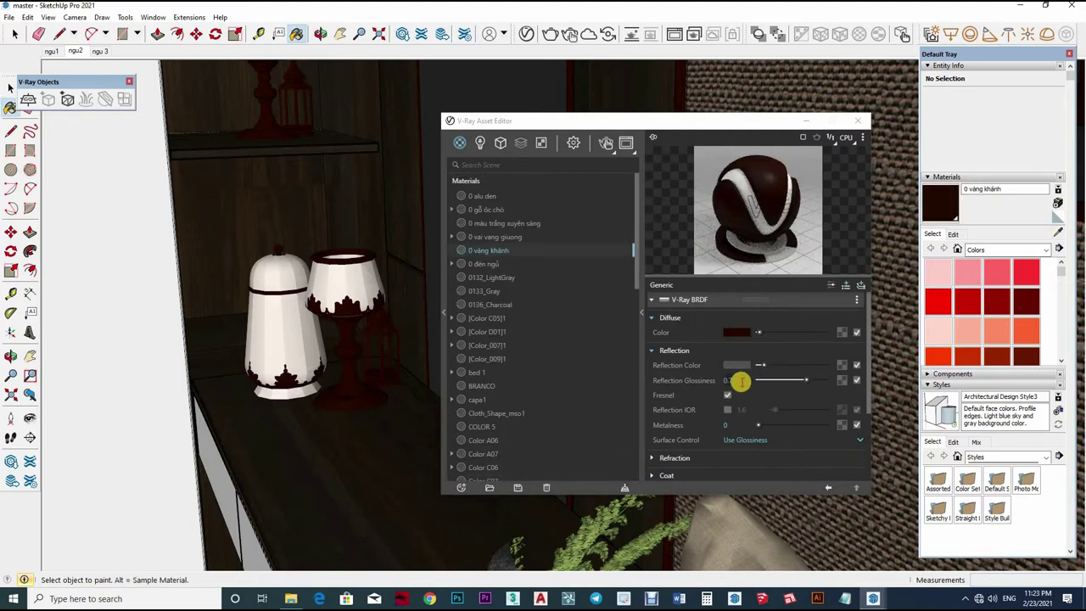
left_click(737, 382)
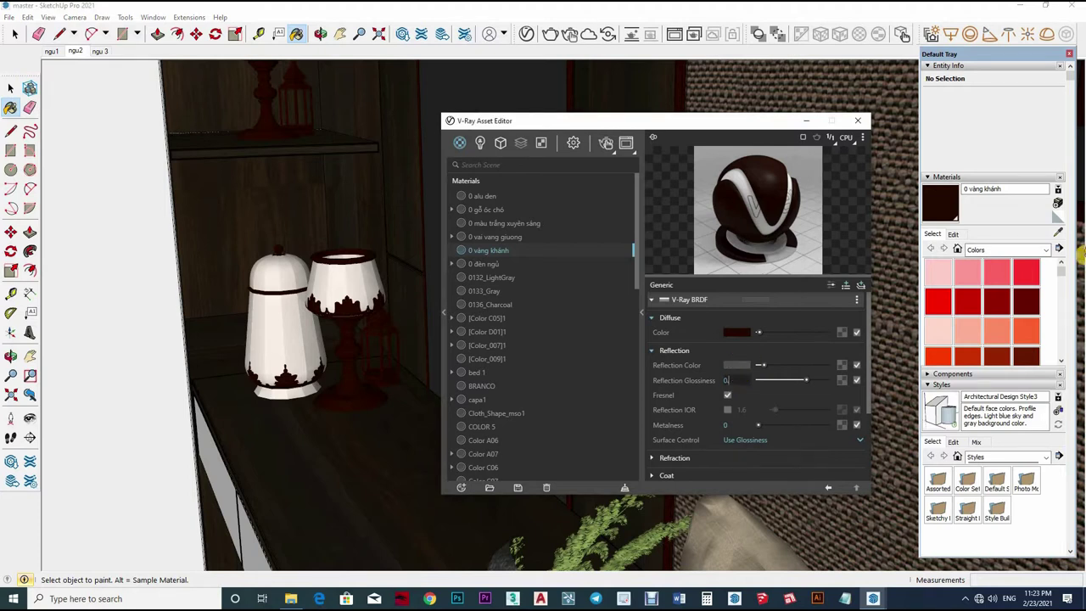
type(".9")
key("Return")
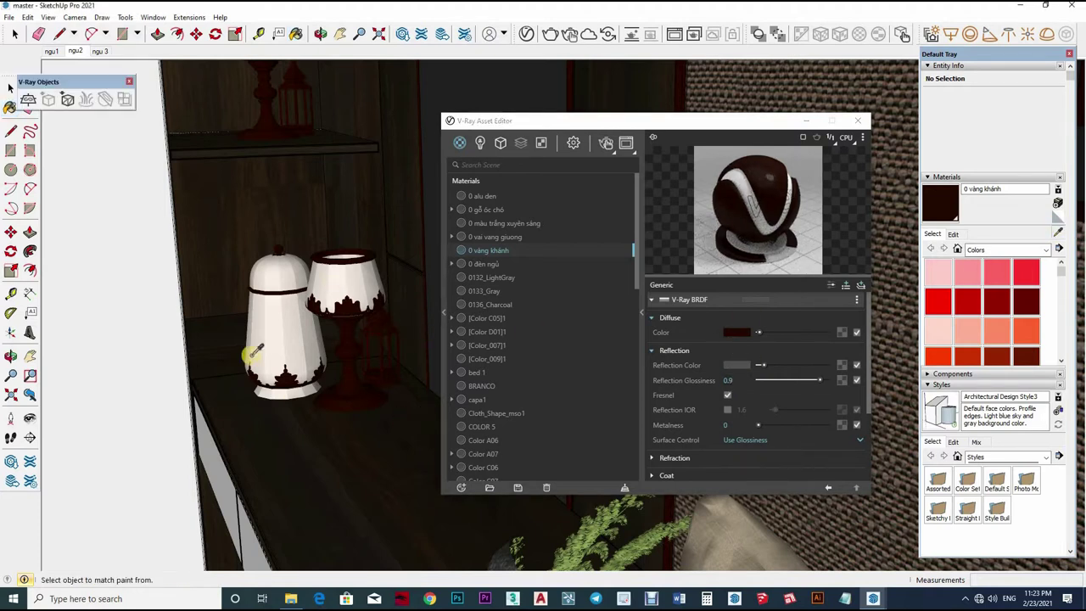
Adjust the wall lampshade 0 đèn ngủ's reflection colour and inspect the lampshade
middle_click_drag(360, 334, 254, 385)
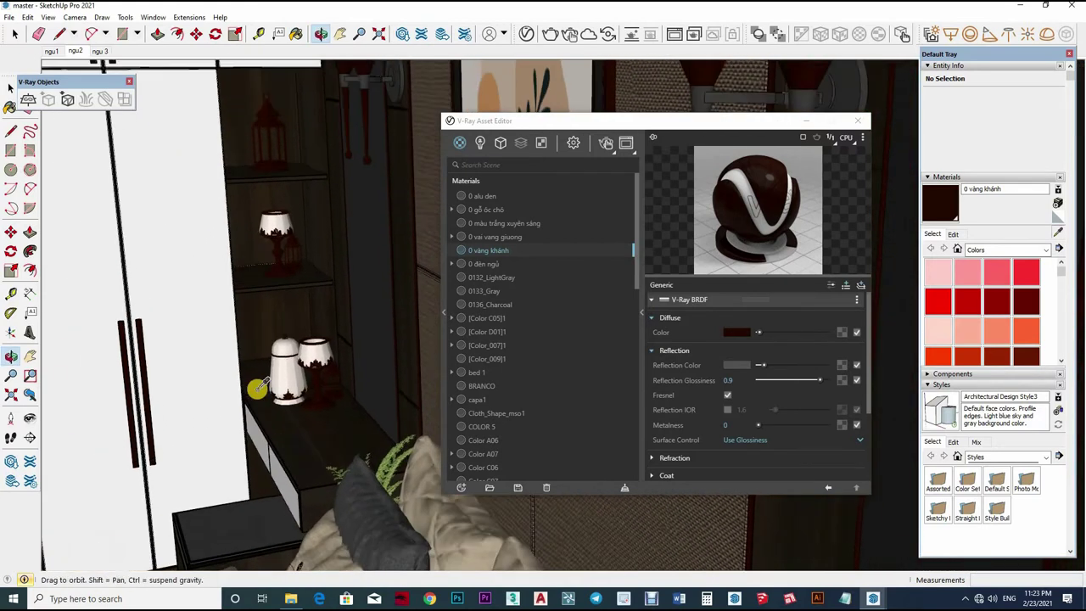
left_click(255, 385, "alt")
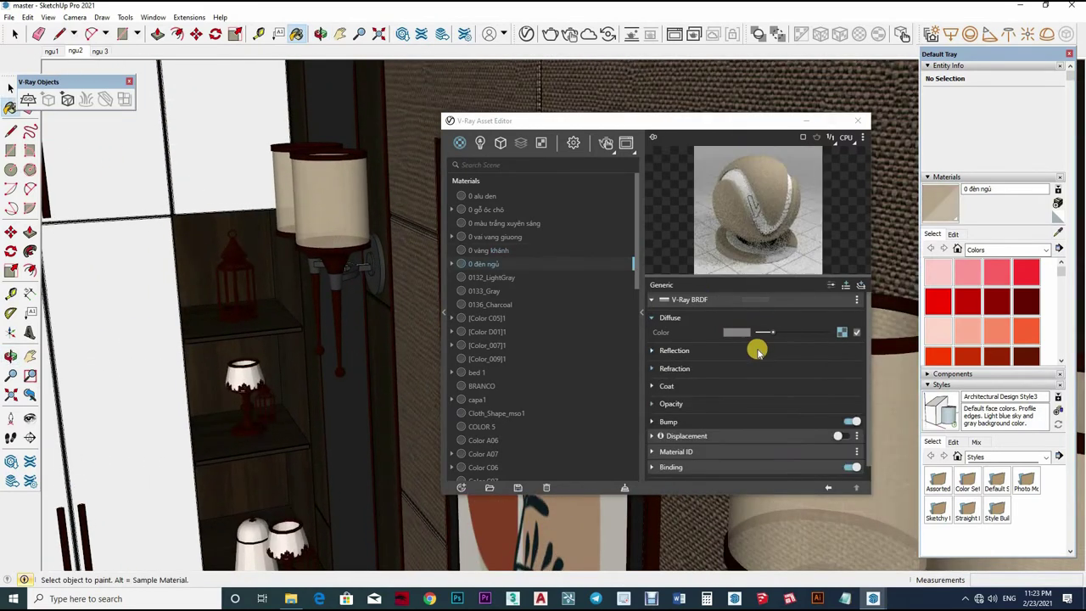
left_click(763, 351)
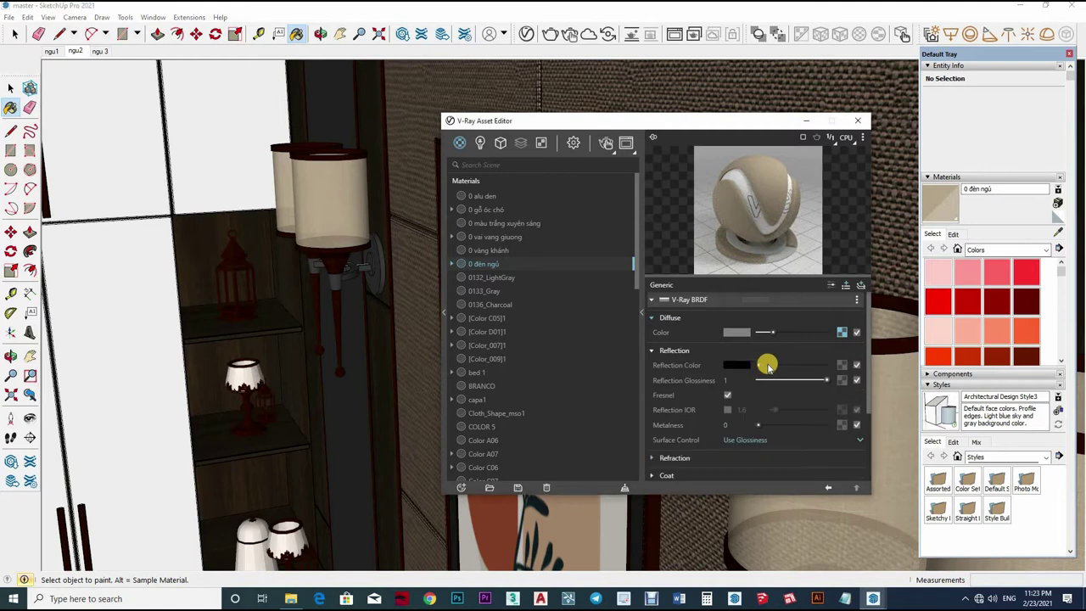
left_click_drag(766, 367, 759, 369)
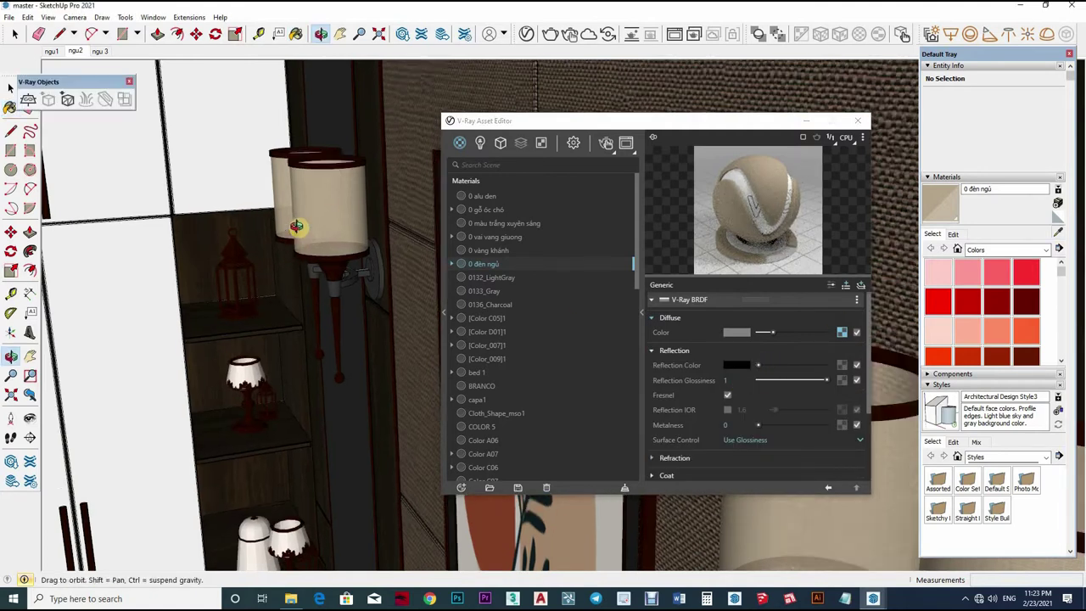
middle_click_drag(262, 222, 355, 257)
scroll(354, 257, "up", 5)
mouse_move(286, 230)
middle_mouse_down()
mouse_move(257, 275)
mouse_move(276, 364)
mouse_move(250, 215)
mouse_move(95, 53)
middle_mouse_up()
key("alt")
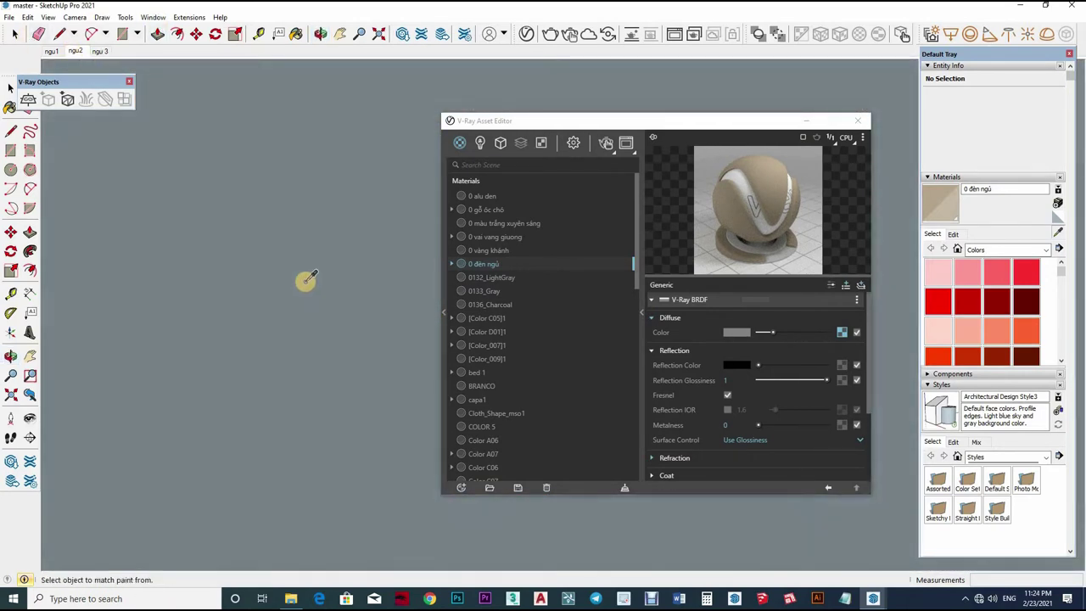
Select the whole ceiling lamp after sampling its Color D03 material
mouse_move(308, 280)
middle_mouse_down()
mouse_move(358, 109)
mouse_move(262, 303)
mouse_move(310, 48)
middle_mouse_up()
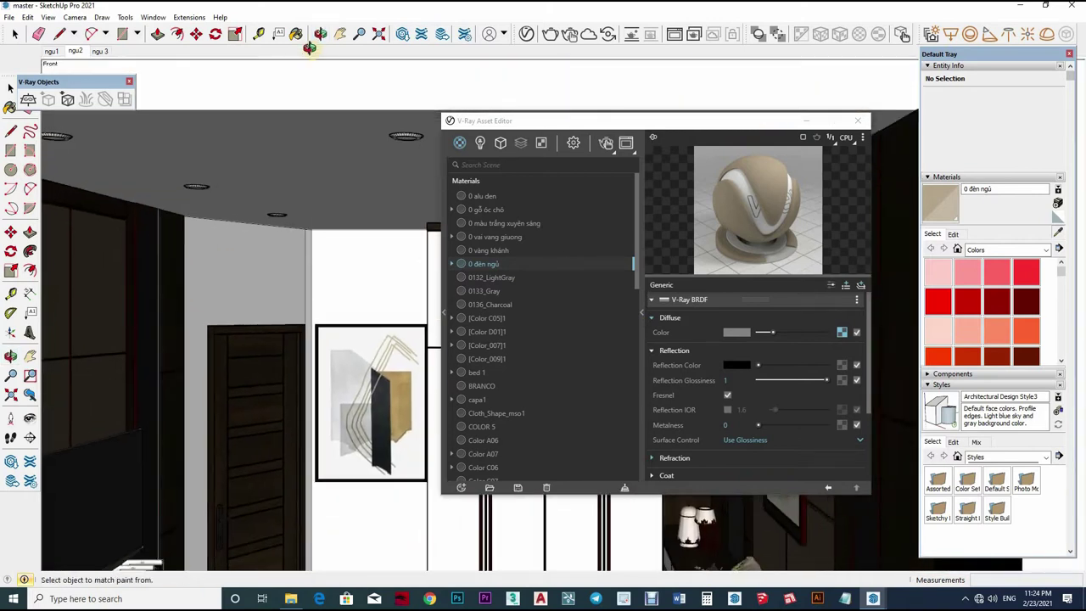
scroll(376, 218, "up", 3)
scroll(368, 209, "up", 3)
scroll(369, 216, "up", 2)
left_click(367, 216, "alt")
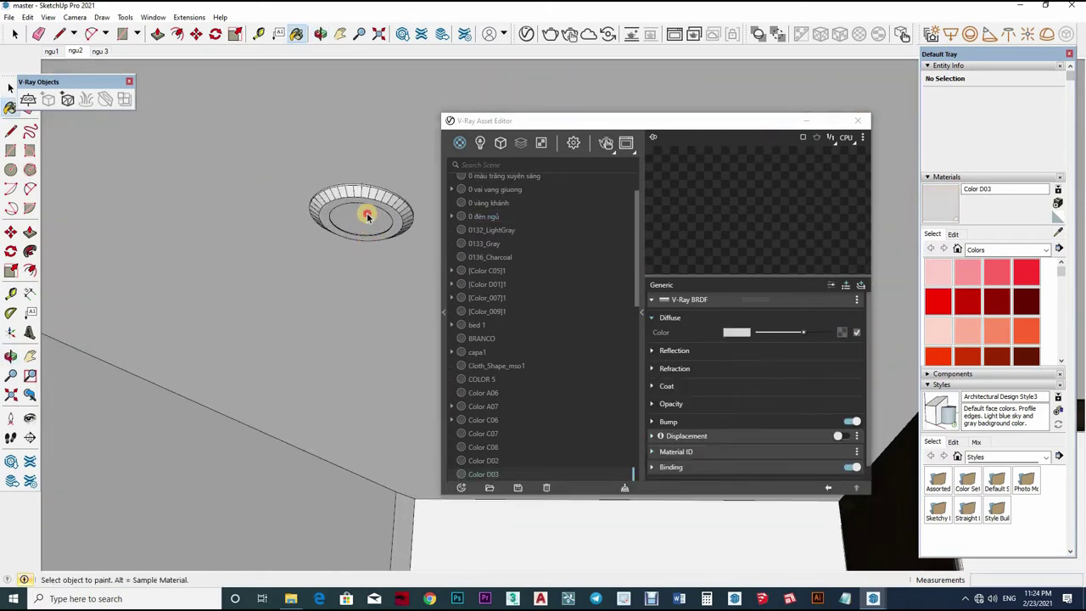
key("space")
triple_click(367, 216)
mouse_move(351, 226)
middle_mouse_down()
mouse_move(300, 359)
mouse_move(848, 348)
middle_mouse_up()
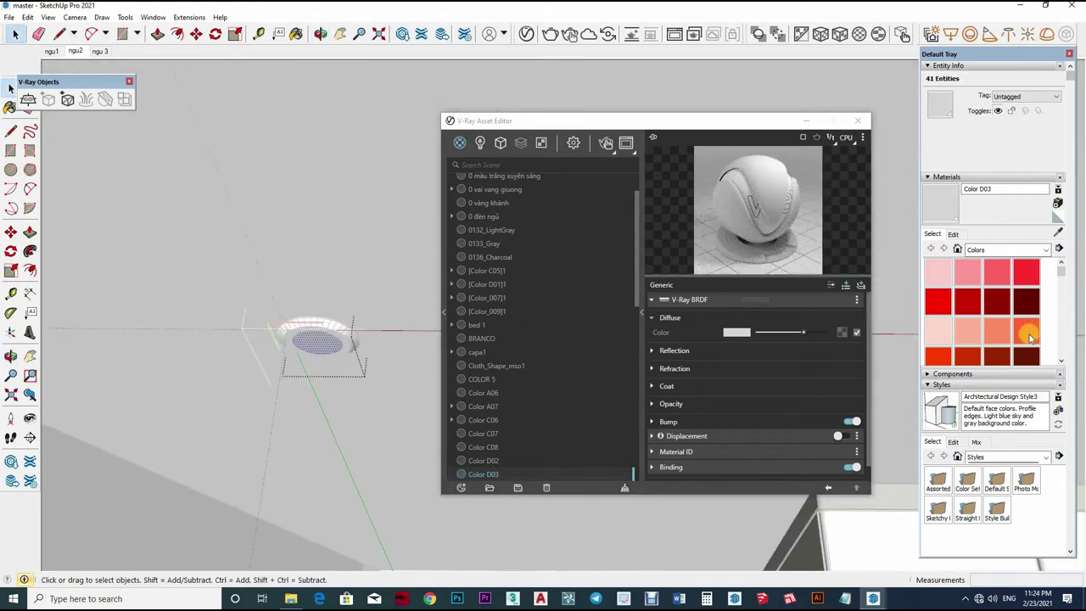
Paint the ceiling lamp's inner disc with green Color F04
left_click(338, 348)
key("space")
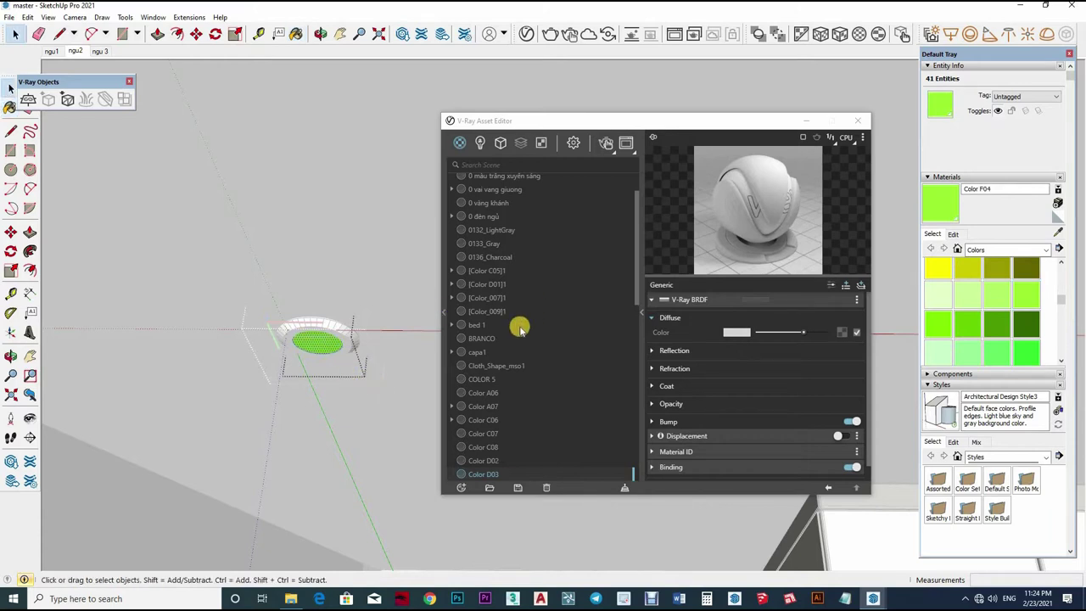
middle_click_drag(520, 329, 376, 359)
left_click(376, 359)
key("b")
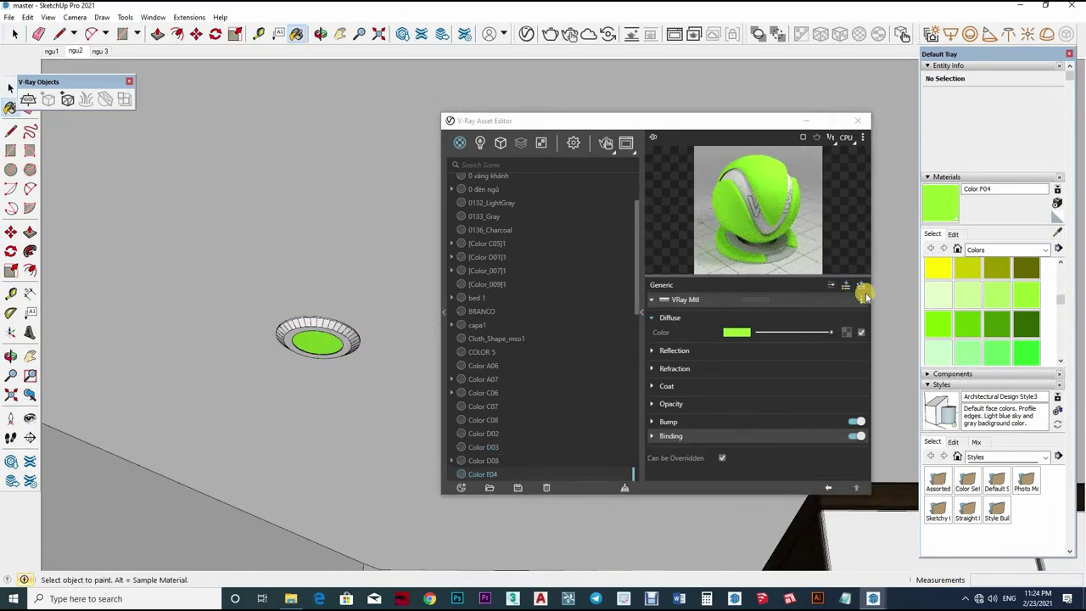
Add an Emissive layer with intensity 50 to Color F04
right_click(828, 312)
left_click(675, 363)
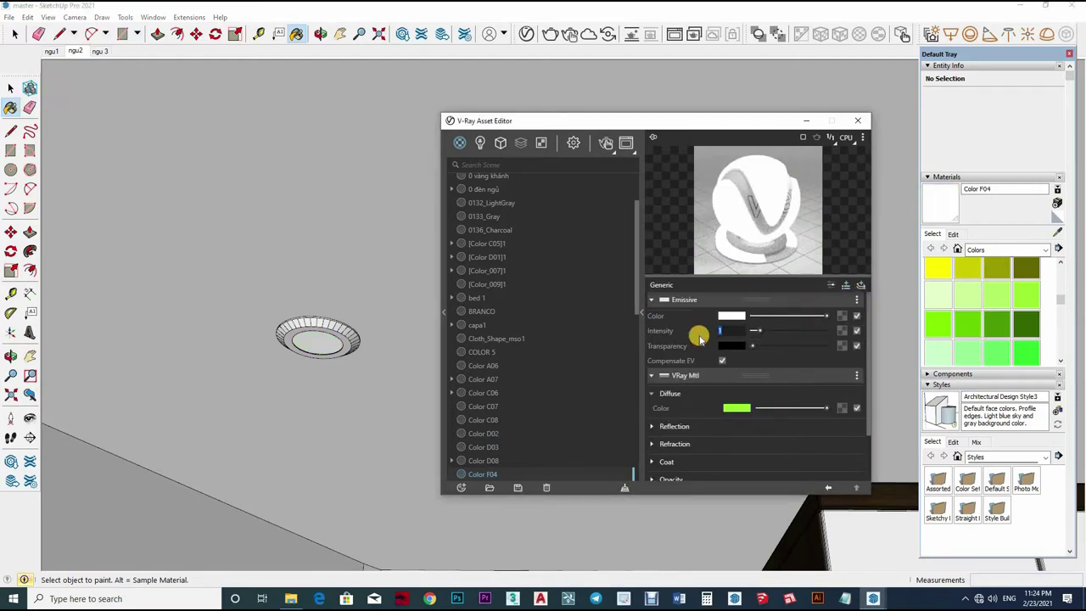
mouse_move(660, 331)
type("50")
key("Return")
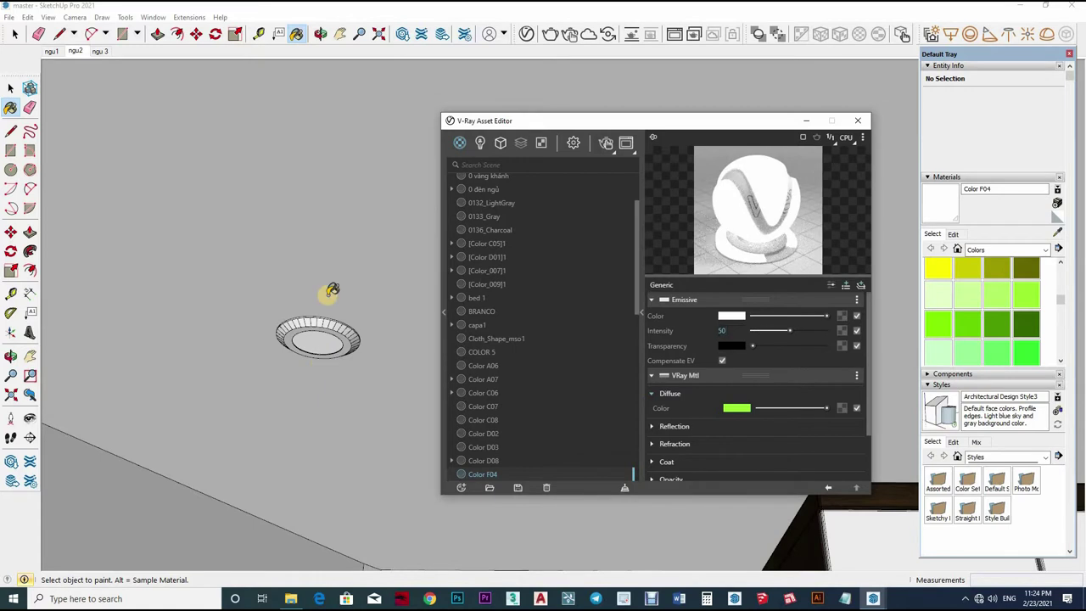
left_click(10, 88)
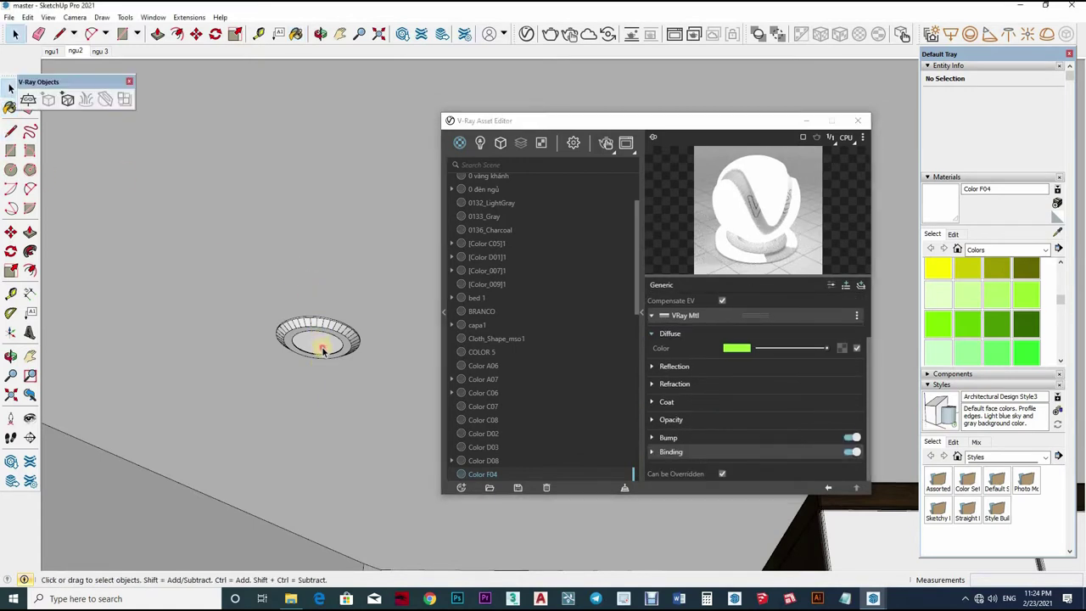
Open the ceiling lamp group and browse Storage (F:) to the Sketchup Lesson folder
triple_click(322, 349)
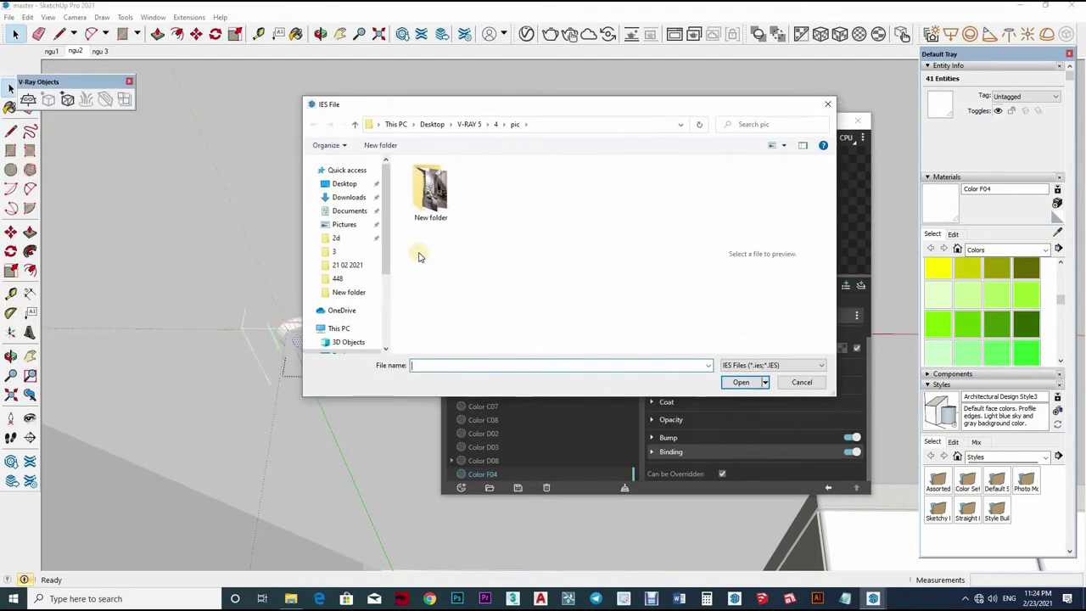
scroll(318, 268, "down", 3)
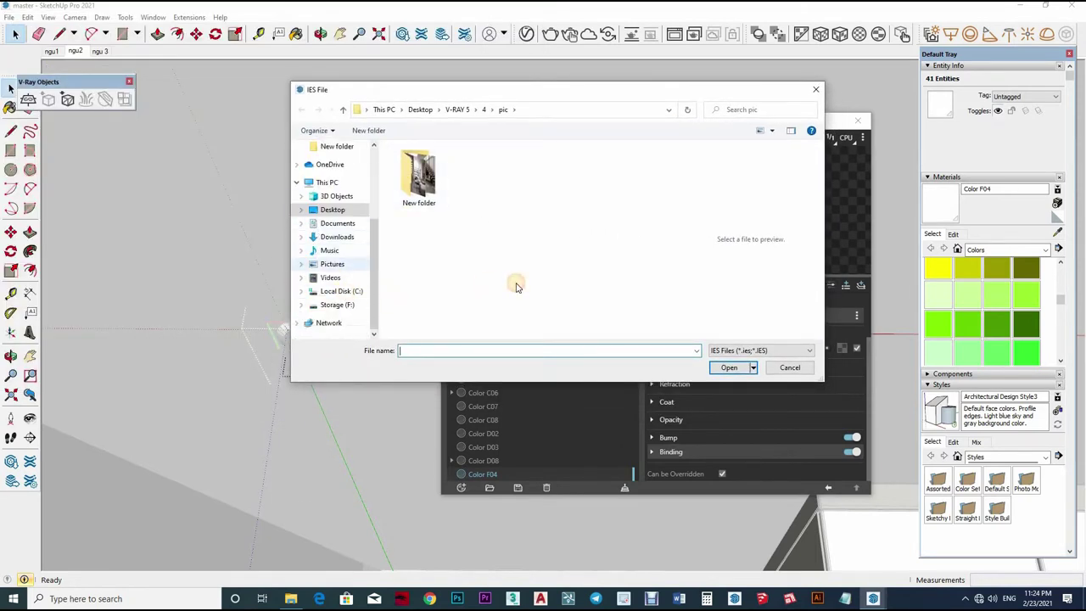
left_click(336, 304)
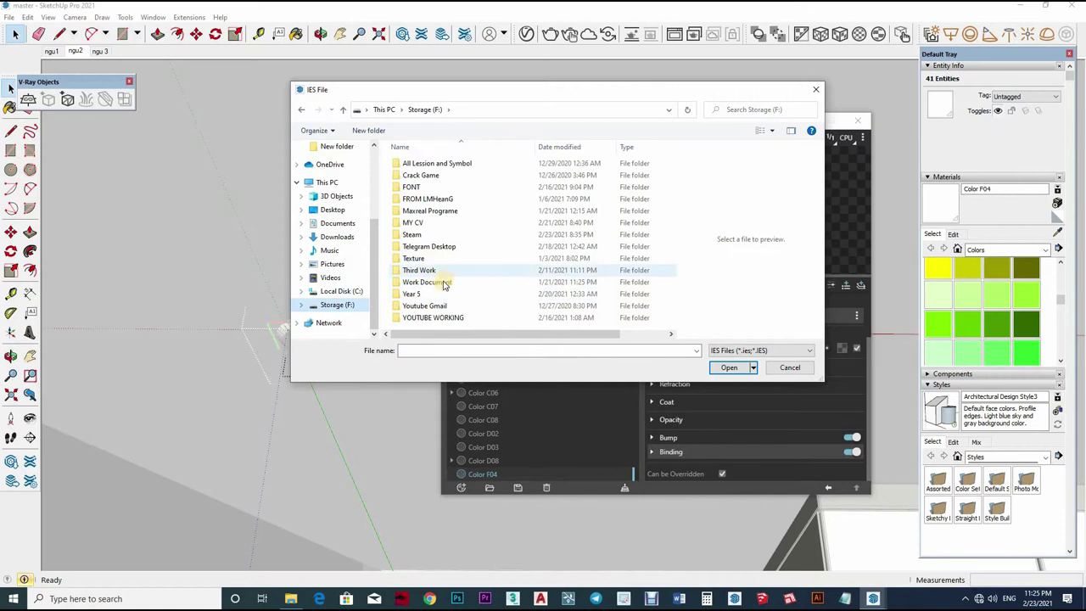
double_click(475, 163)
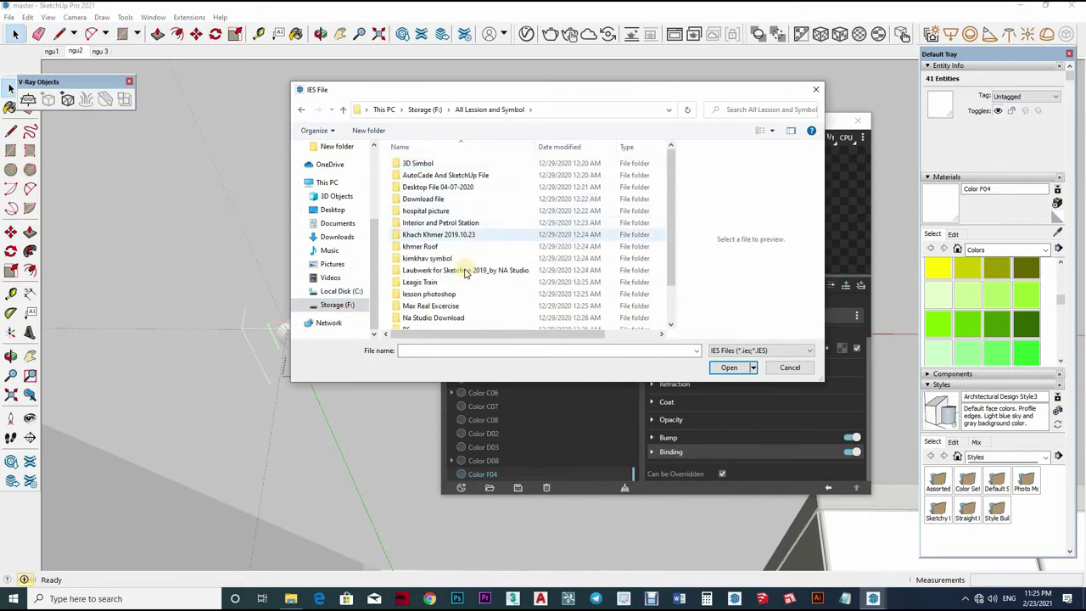
scroll(475, 263, "down", 2)
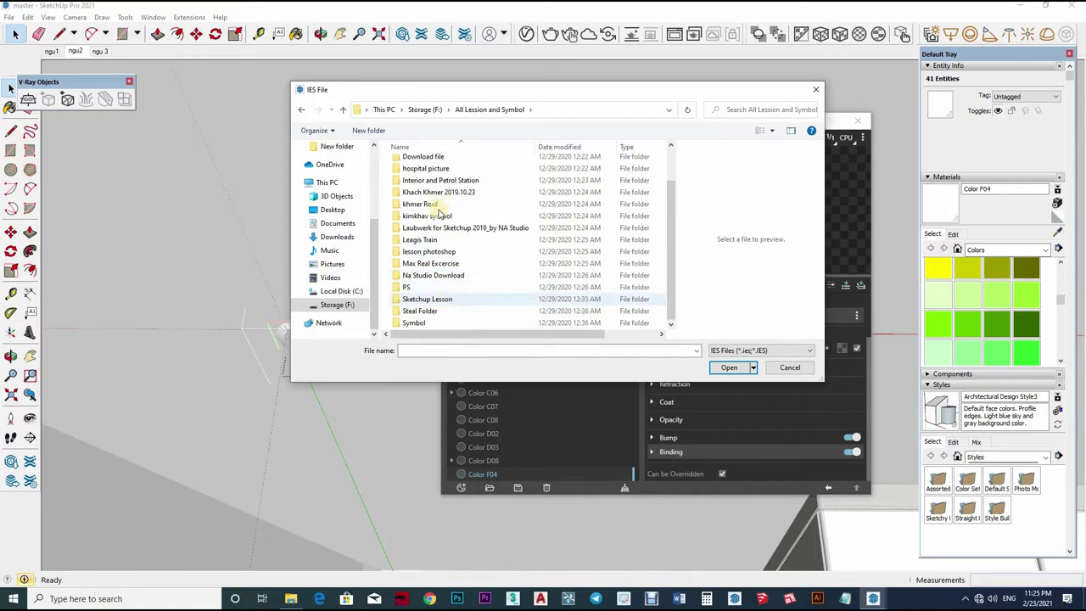
double_click(446, 298)
Load 30.IES from Sketchup Vray Net > IES LIGHT > ies and place it in the downlight
double_click(428, 211)
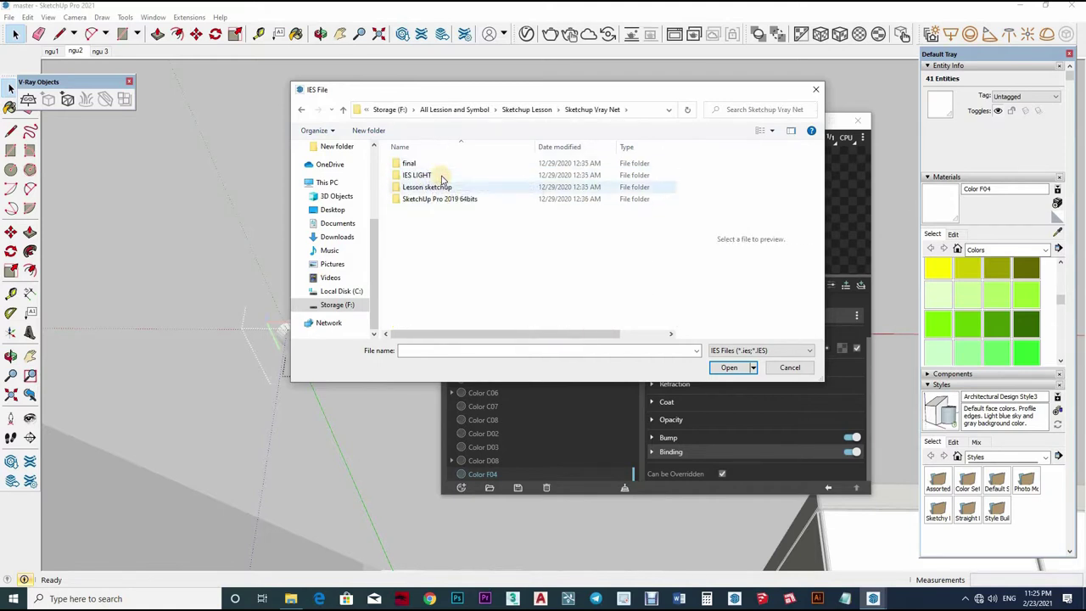
double_click(416, 175)
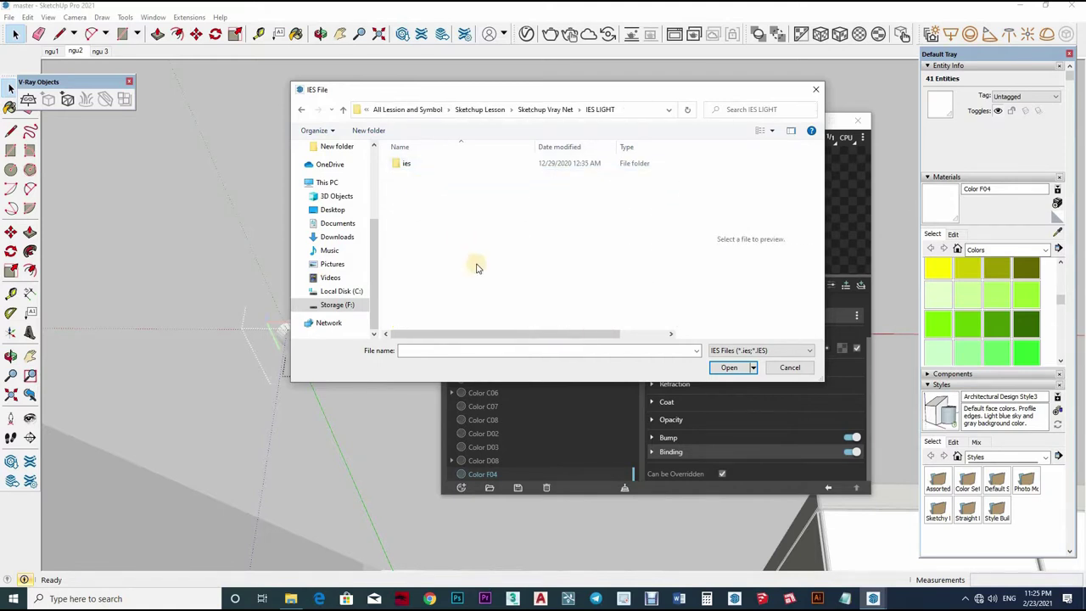
double_click(407, 163)
scroll(436, 311, "down", 5)
left_click(729, 367)
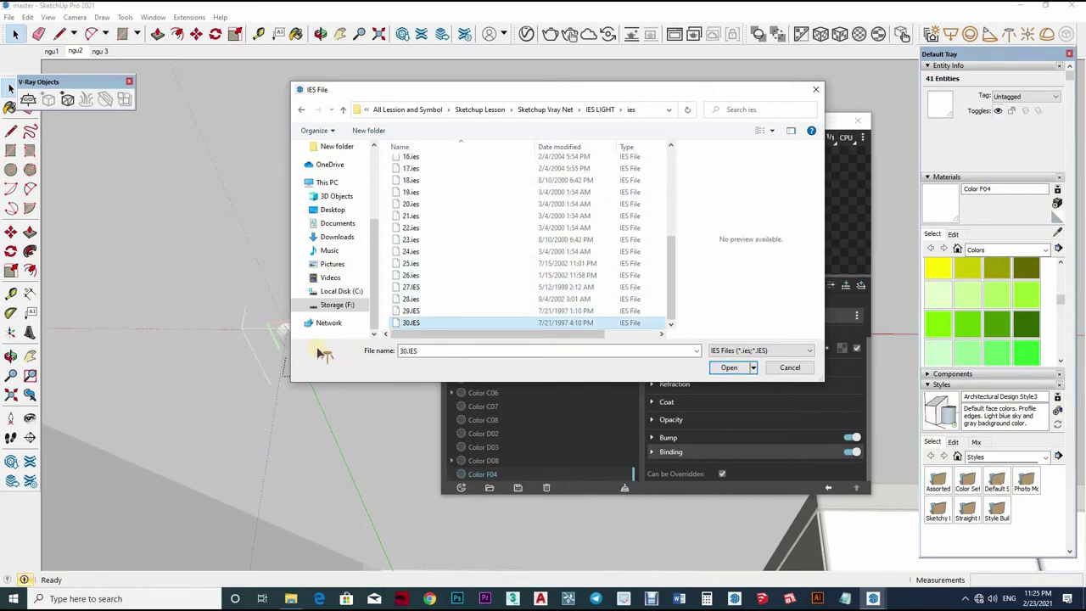
left_click(358, 338)
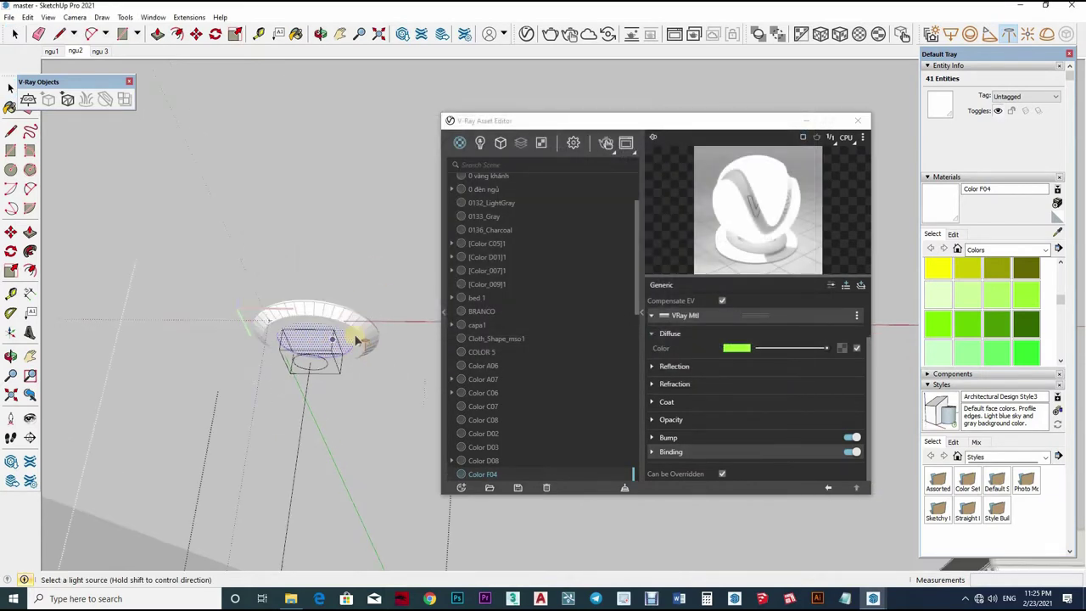
scroll(346, 359, "down", 3)
Enable the IES light's intensity at 17000 lm and give it a pale warm peach colour
key("space")
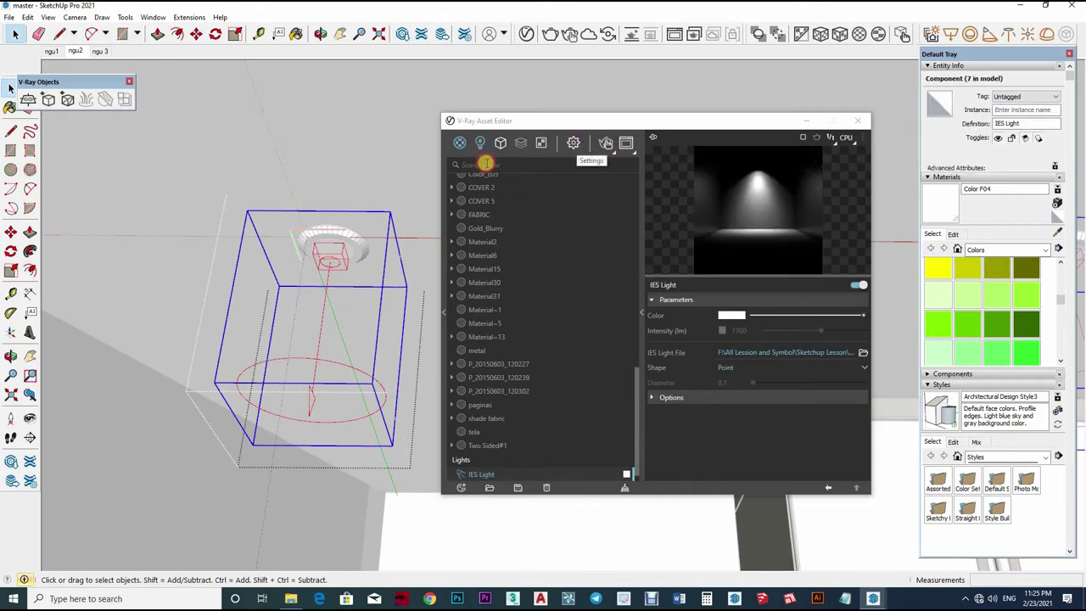
left_click(747, 330)
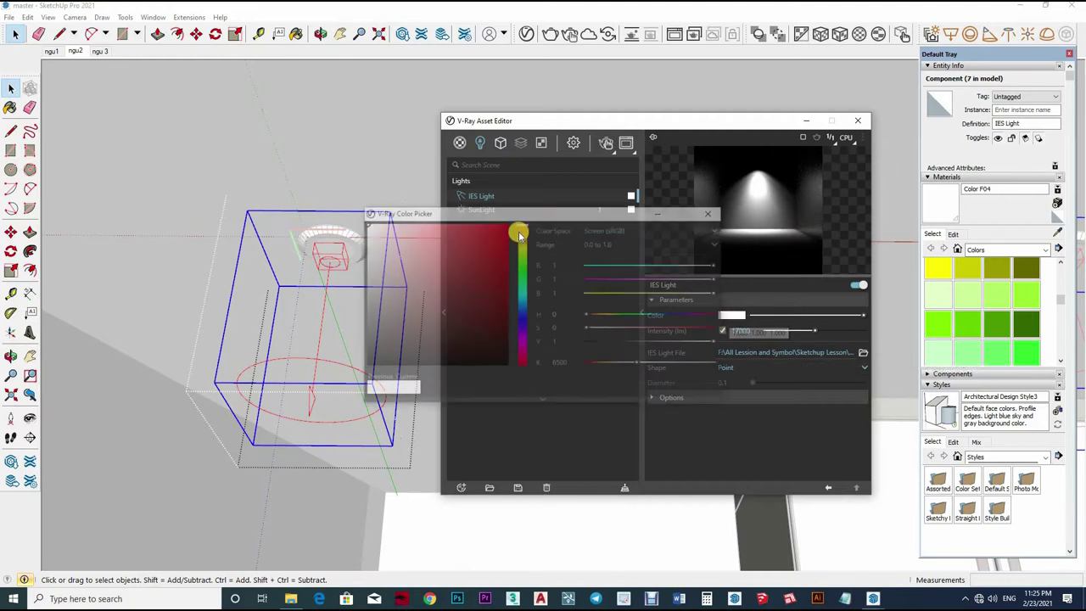
left_click(410, 228)
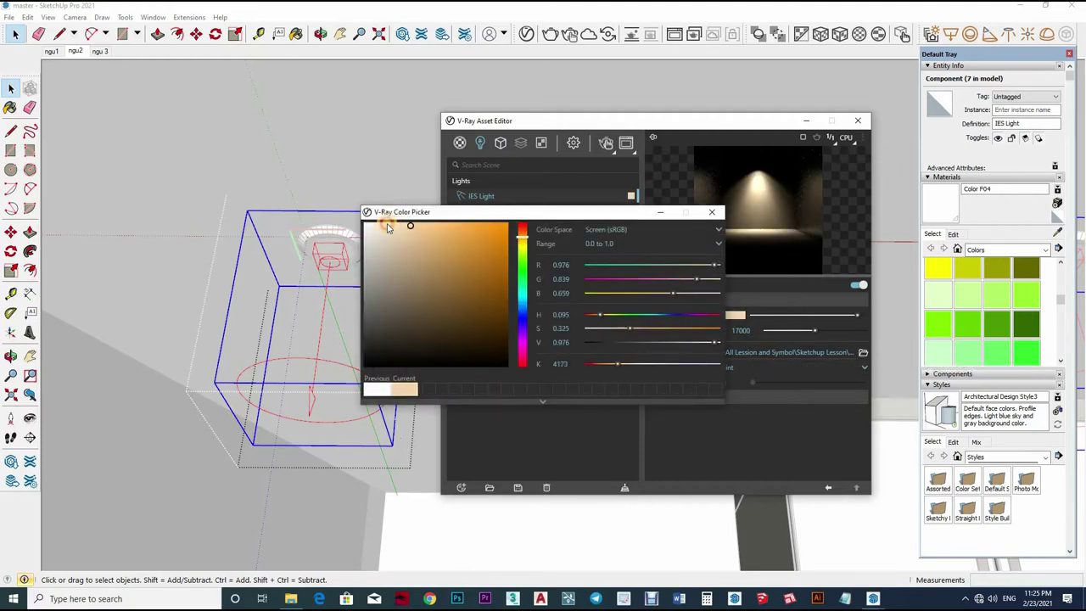
left_click(716, 232)
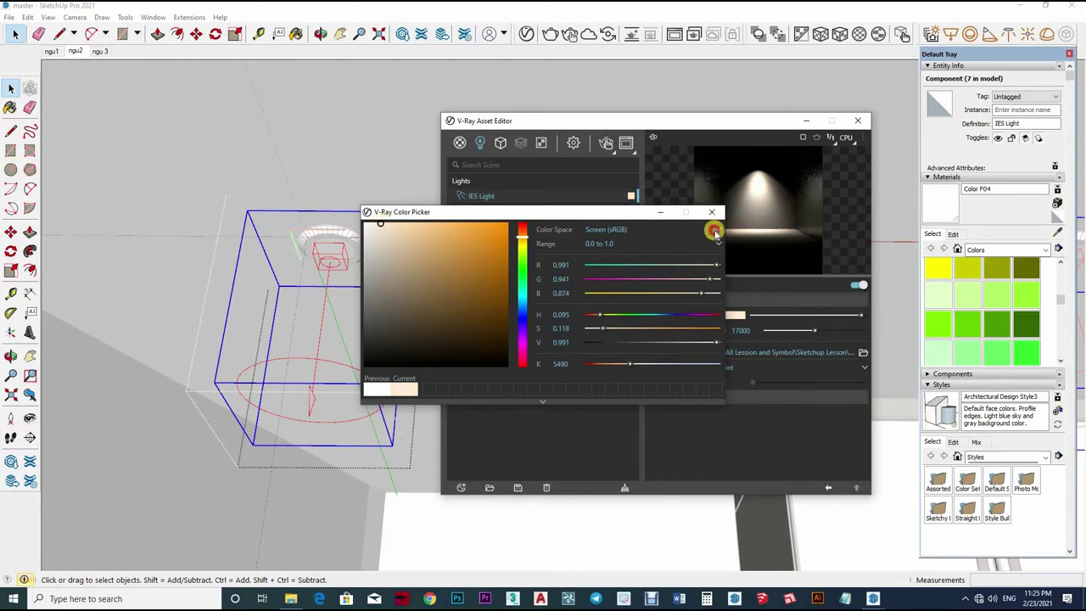
left_click(949, 191)
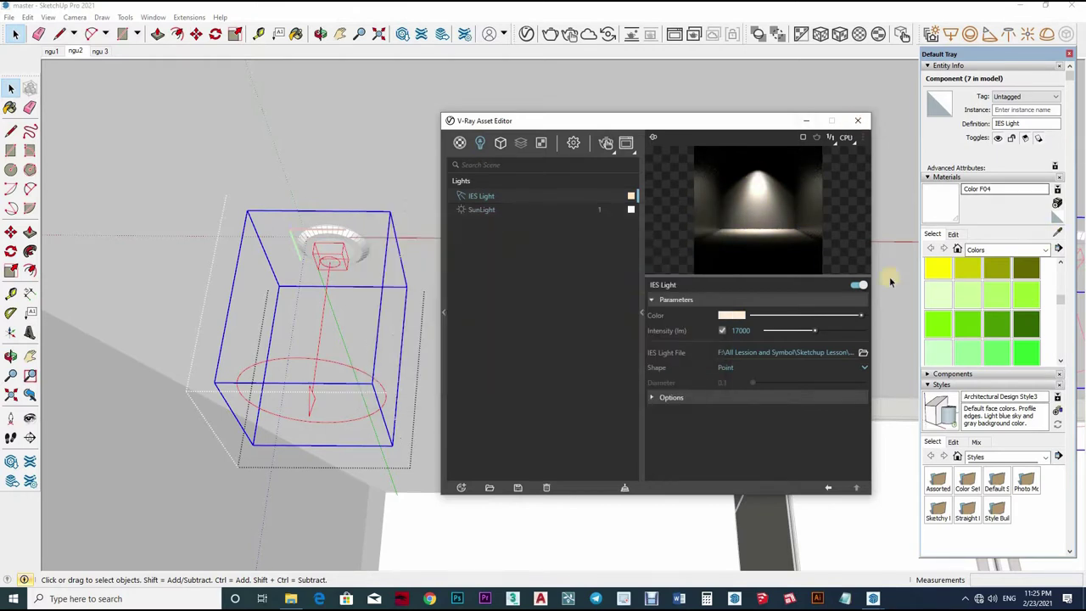
middle_click_drag(337, 277, 387, 368)
scroll(291, 388, "up", 3)
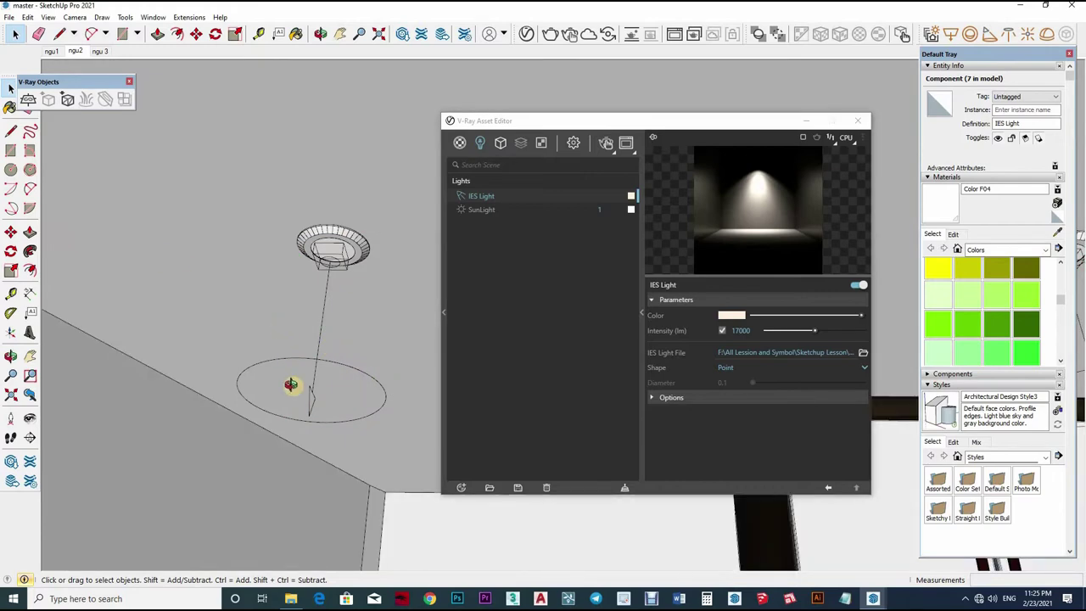
left_click(291, 388)
scroll(227, 309, "up", 3)
scroll(228, 309, "down", 3)
Add a V-Ray IES light using the 29.IES profile beside the wall lamps
mouse_move(314, 383)
middle_mouse_down()
mouse_move(272, 347)
mouse_move(410, 374)
mouse_move(317, 322)
middle_mouse_up()
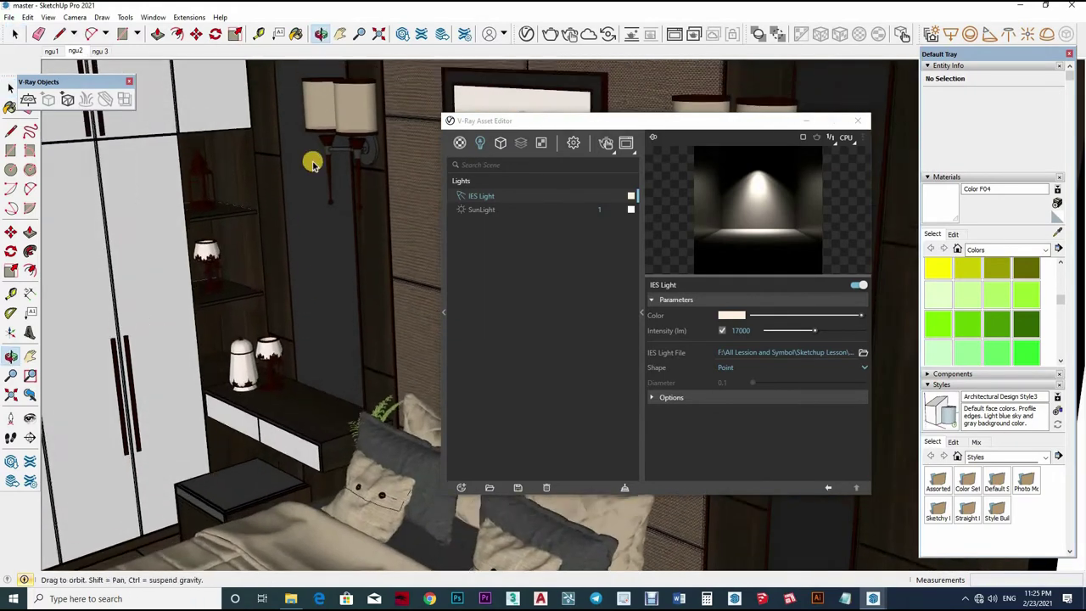
scroll(329, 345, "up", 3)
scroll(331, 345, "up", 3)
mouse_move(342, 260)
middle_mouse_down()
mouse_move(308, 195)
mouse_move(306, 403)
middle_mouse_up()
scroll(305, 403, "up", 2)
mouse_move(246, 286)
middle_mouse_down()
mouse_move(226, 369)
mouse_move(345, 387)
mouse_move(306, 295)
mouse_move(264, 354)
mouse_move(303, 345)
mouse_move(306, 266)
middle_mouse_up()
scroll(283, 186, "up", 2)
mouse_move(283, 186)
middle_mouse_down()
mouse_move(288, 359)
mouse_move(323, 339)
middle_mouse_up()
left_click(1027, 37)
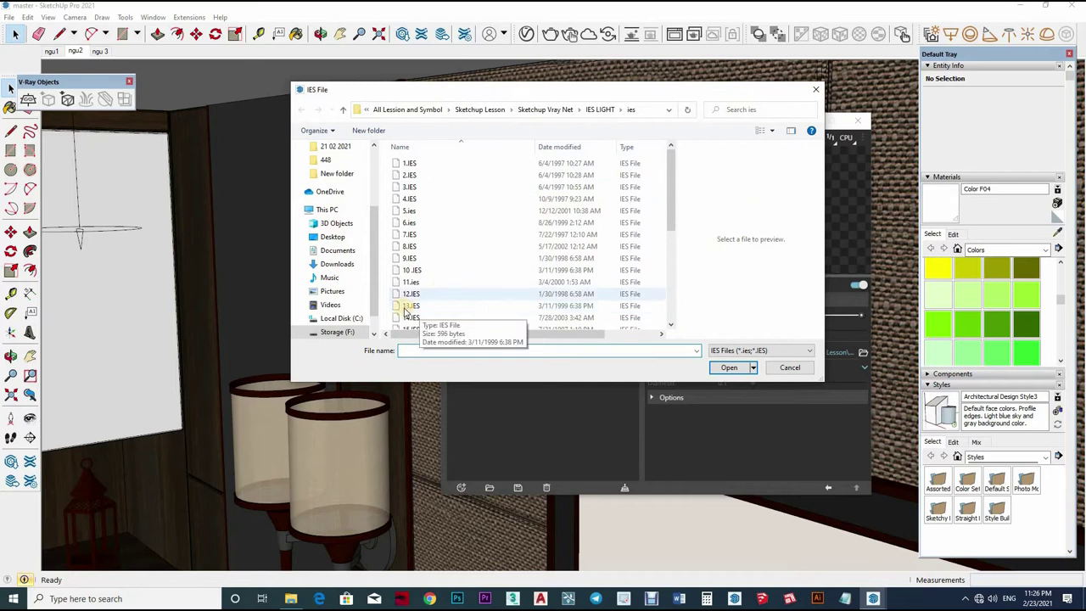
scroll(424, 310, "down", 5)
left_click(741, 371)
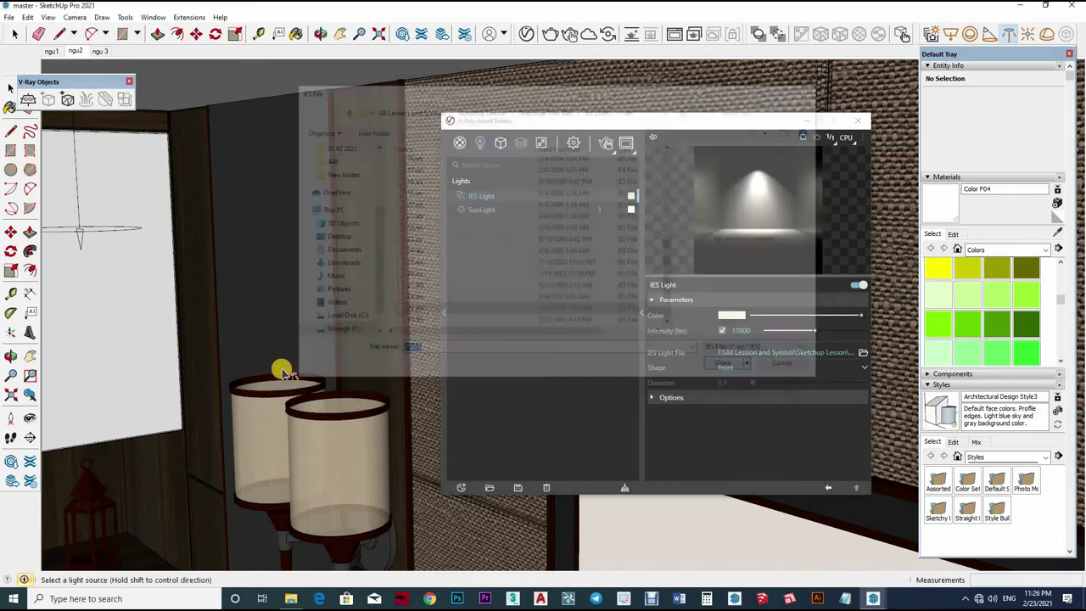
left_click(289, 355)
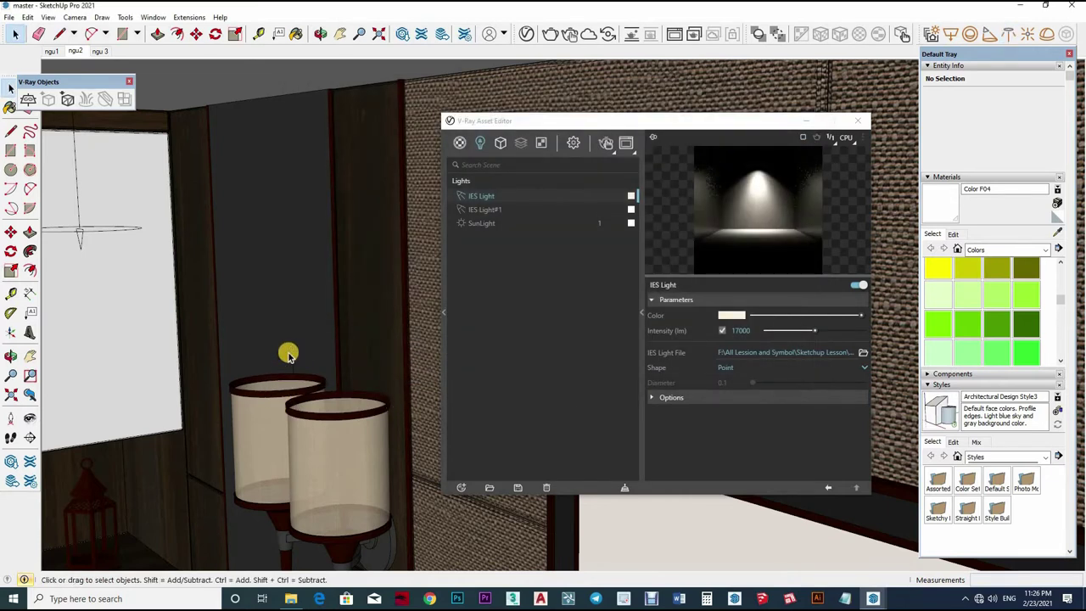
left_click(287, 357)
Flip the new IES light by scaling it -1 along the blue axis
left_click(293, 355)
scroll(293, 354, "up", 2)
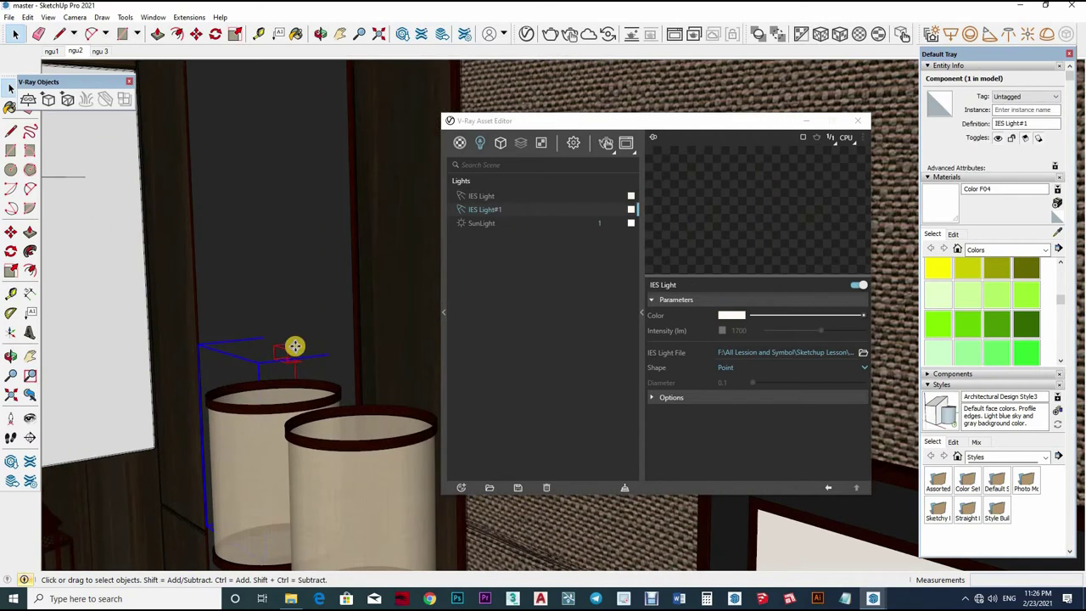
key("m")
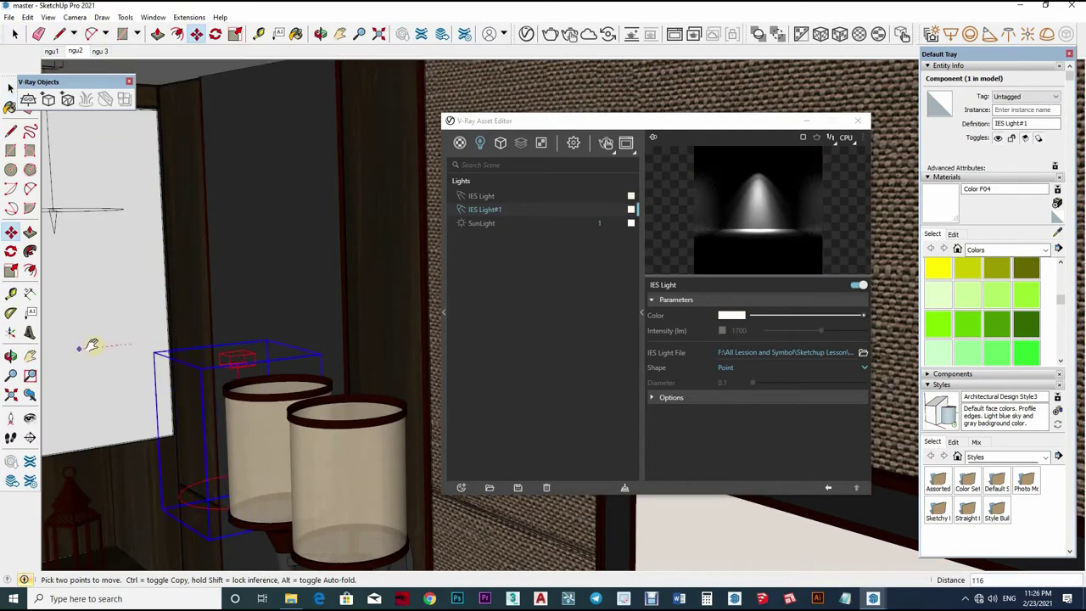
middle_click_drag(255, 315, 243, 339)
key("s")
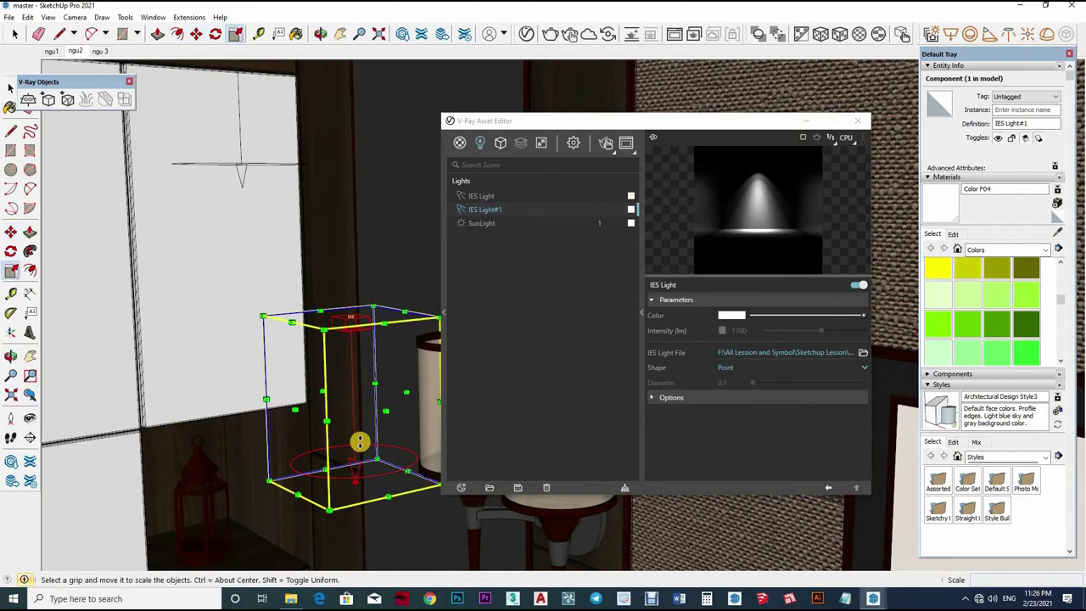
left_click_drag(360, 442, 360, 441)
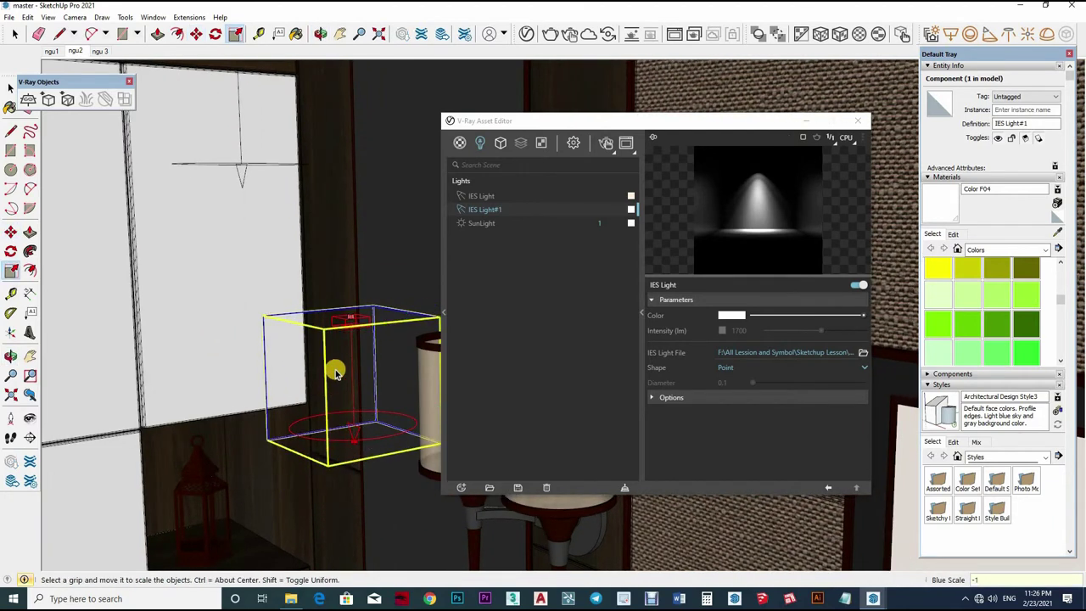
key("ctrl+z")
key("space")
Move the IES light inside the right lampshade of the wall sconce
middle_click_drag(266, 339, 267, 383)
key("m")
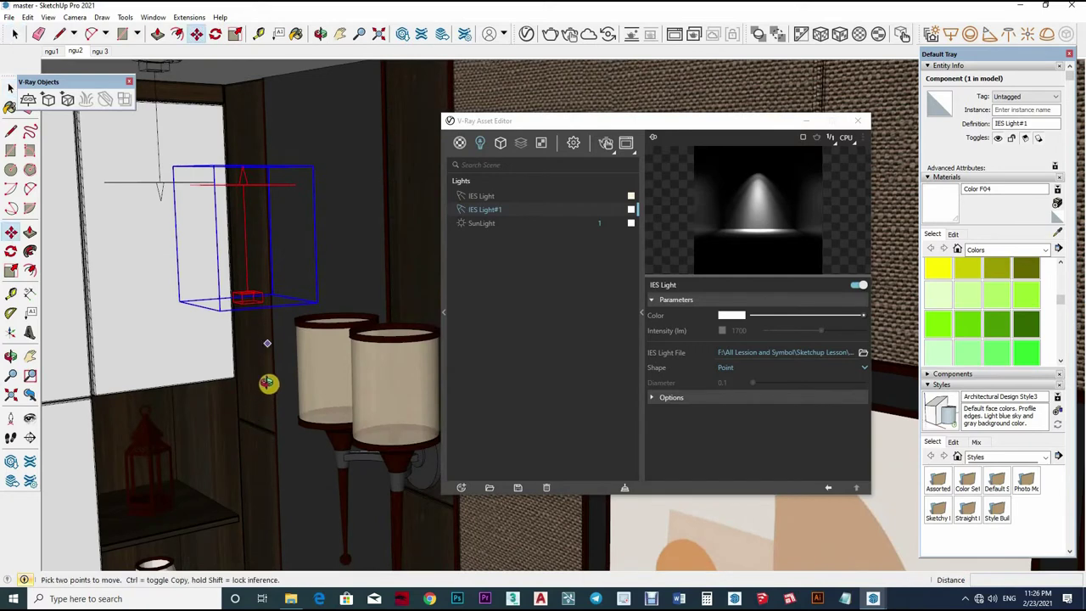
mouse_move(245, 311)
middle_mouse_down()
mouse_move(323, 346)
mouse_move(319, 296)
mouse_move(260, 369)
middle_mouse_up()
left_click(252, 348)
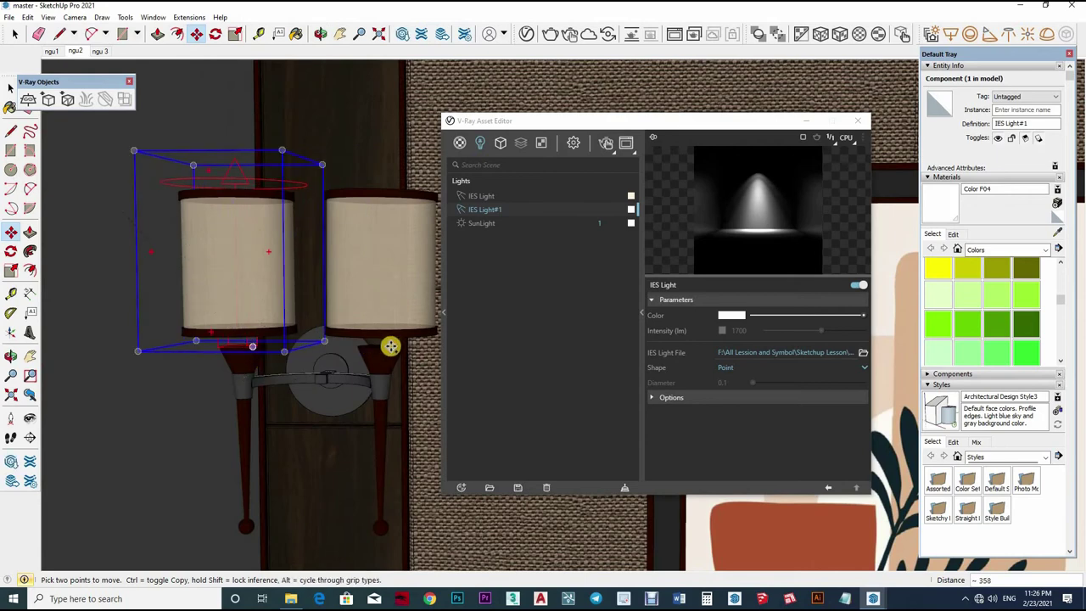
left_click(394, 348)
key("space")
scroll(73, 226, "down", 2)
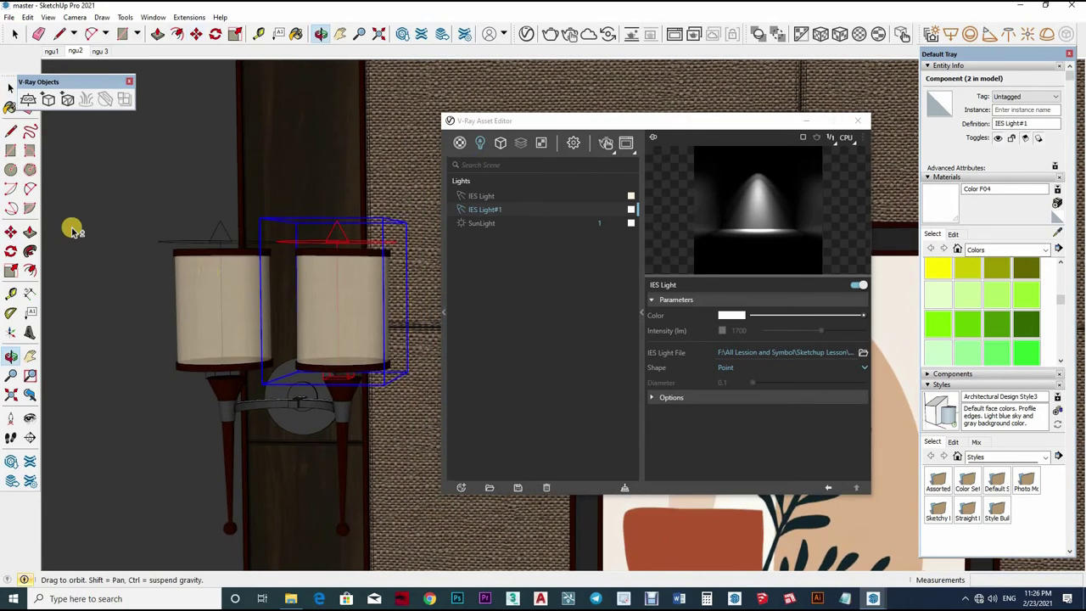
middle_click_drag(218, 279, 291, 274)
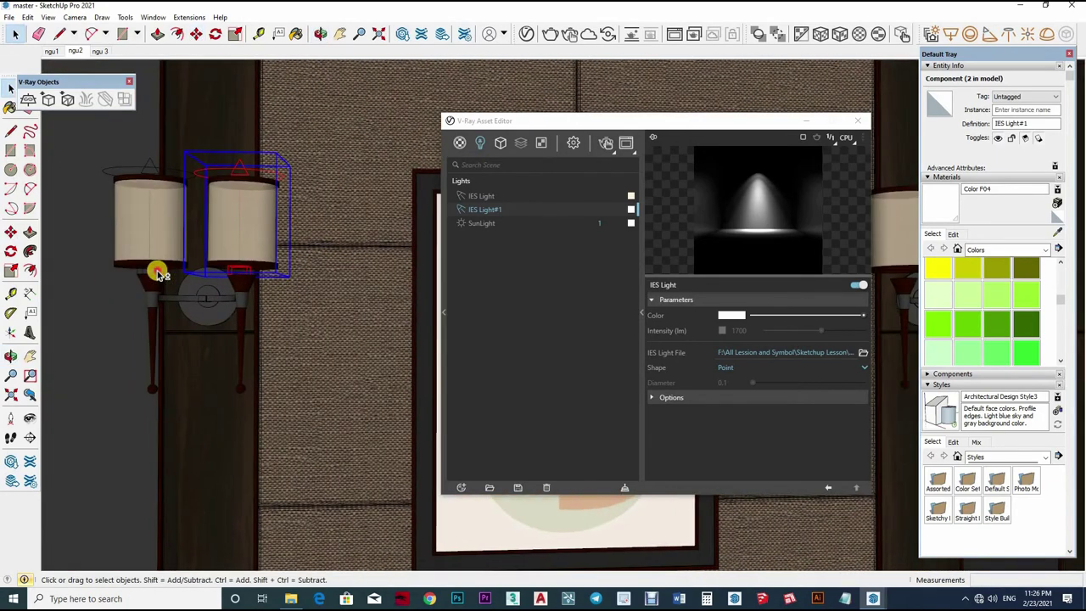
Select both shade lights and copy them to the second wall sconce
left_click(178, 297, "ctrl")
key("m")
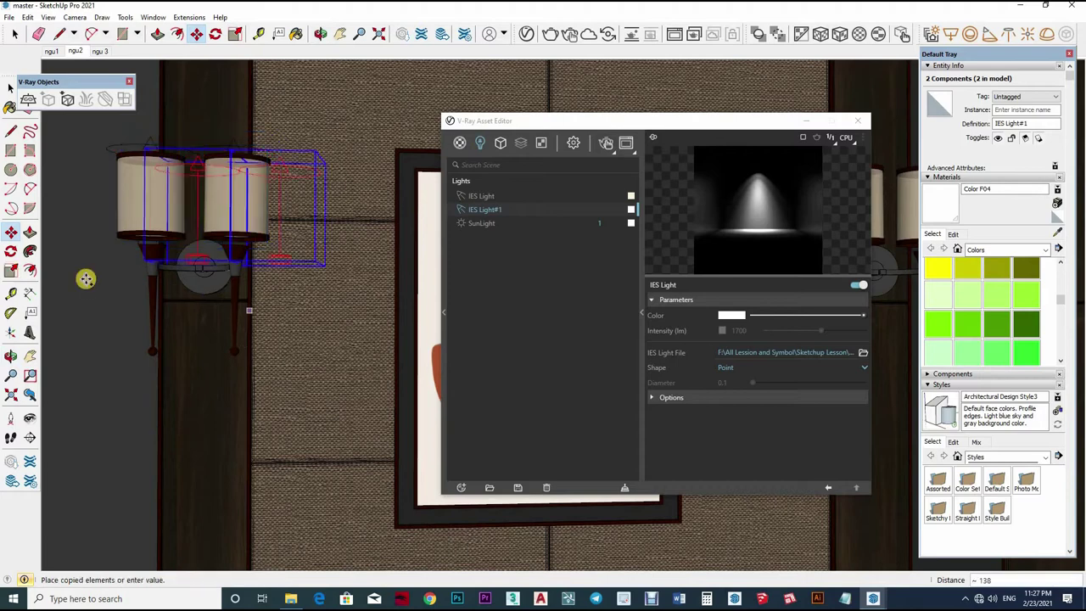
mouse_move(172, 295)
middle_mouse_down()
mouse_move(215, 297)
mouse_move(145, 291)
middle_mouse_up()
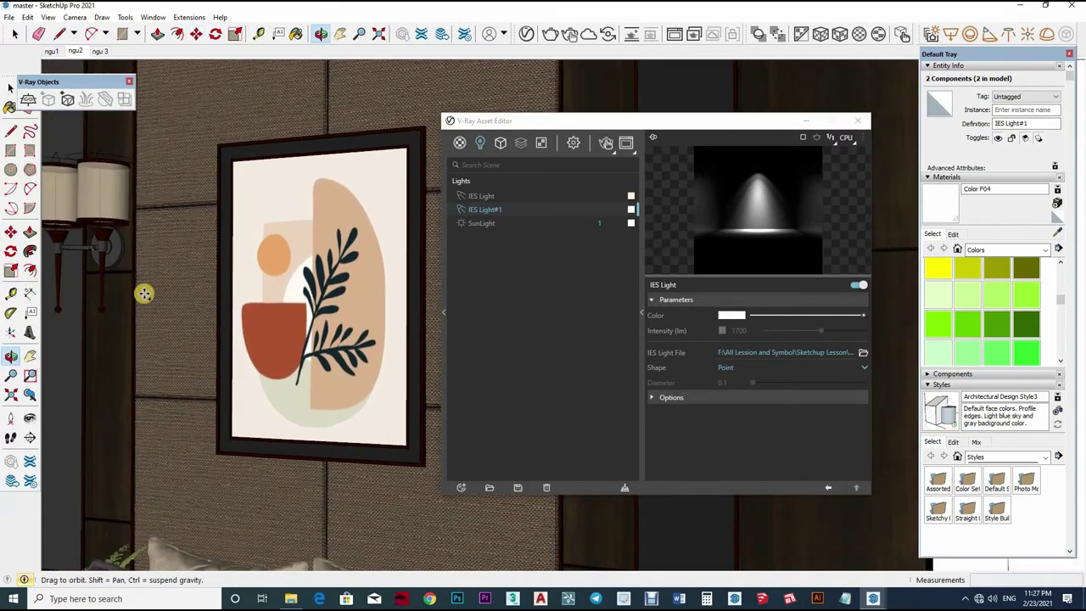
middle_click_drag(352, 223, 337, 215)
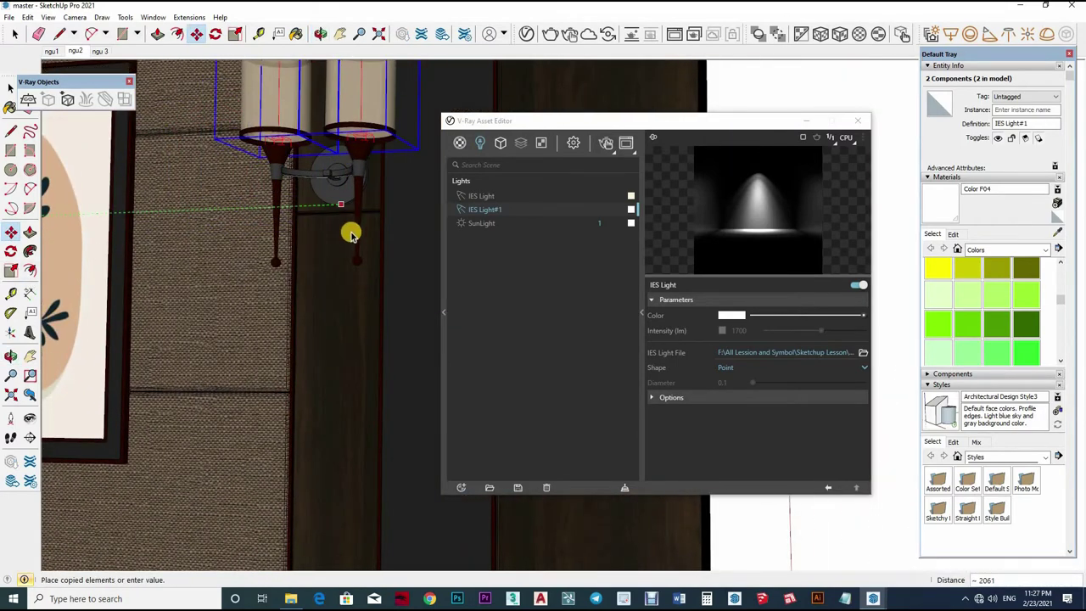
mouse_move(351, 254)
middle_mouse_down()
mouse_move(582, 308)
mouse_move(480, 227)
mouse_move(507, 209)
middle_mouse_up()
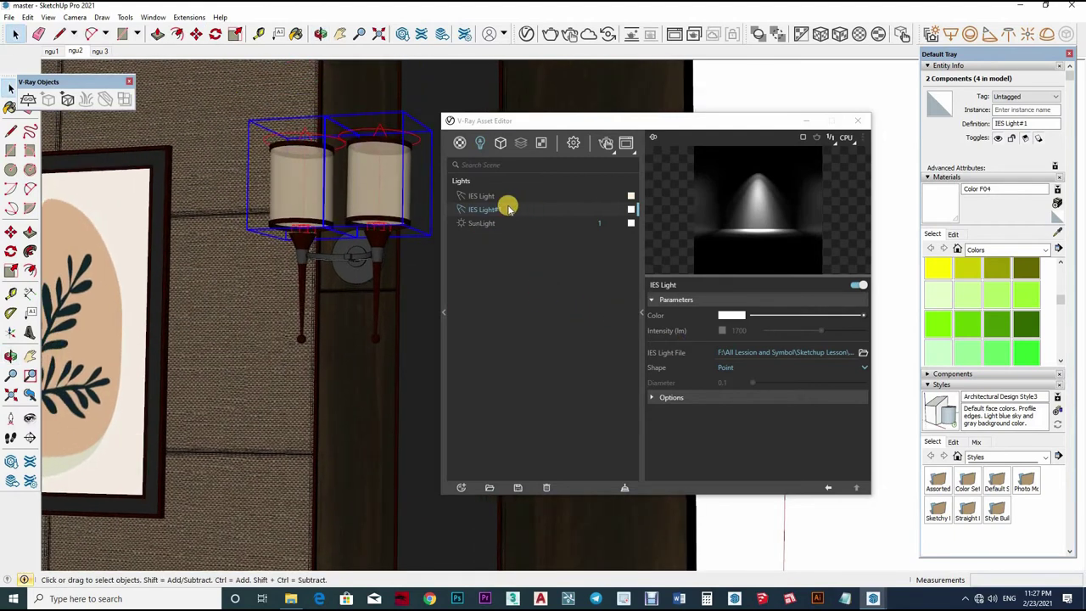
Give IES Light#1 a pale warm orange-white of about 5553 K at 5000 lm
left_click(750, 330)
type("5000")
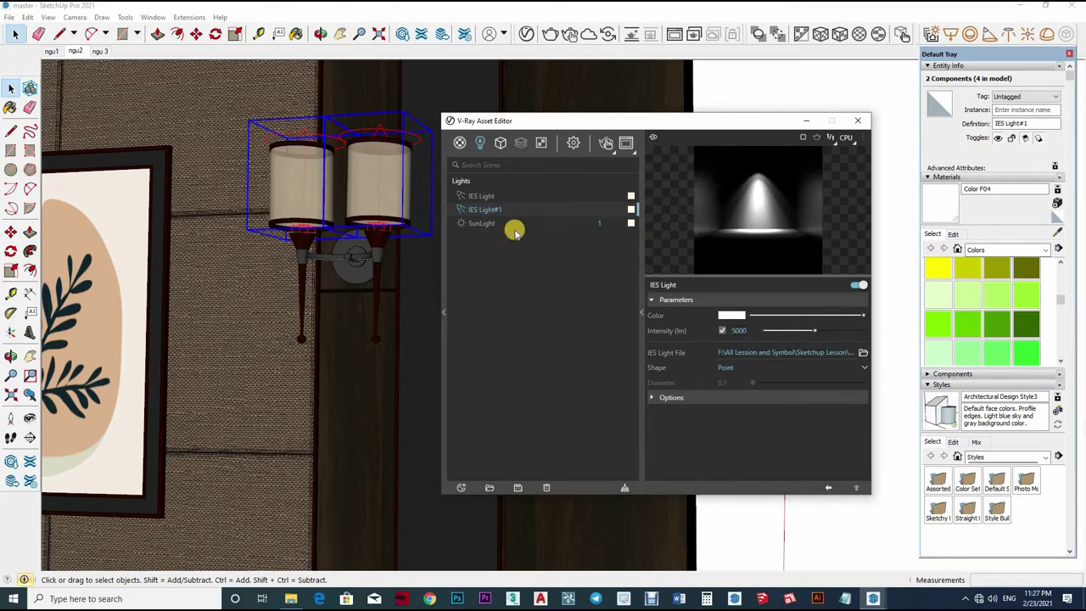
left_click_drag(461, 240, 381, 223)
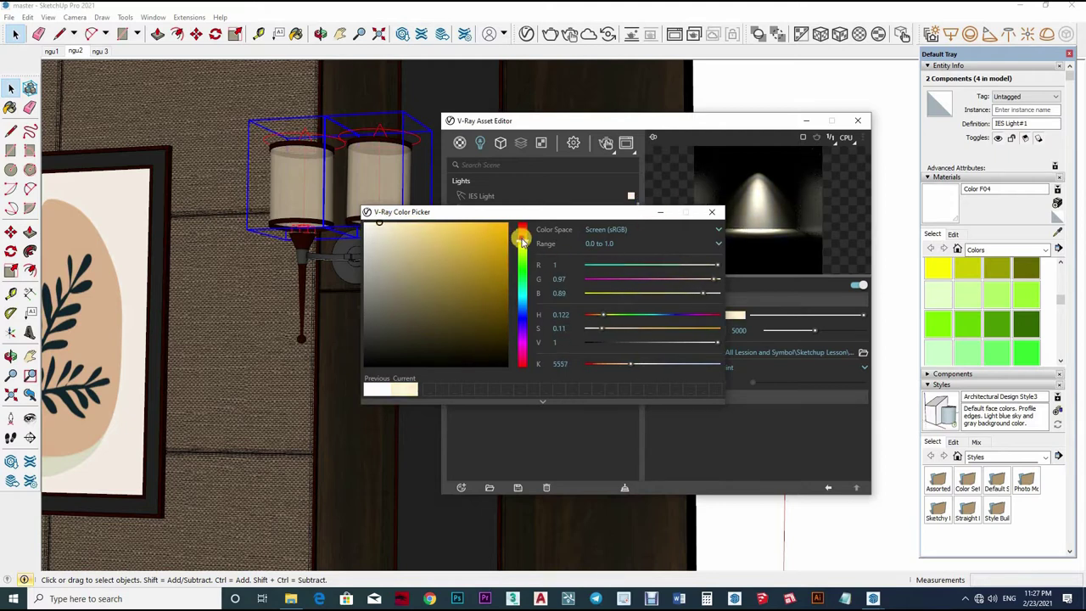
left_click_drag(523, 241, 524, 244)
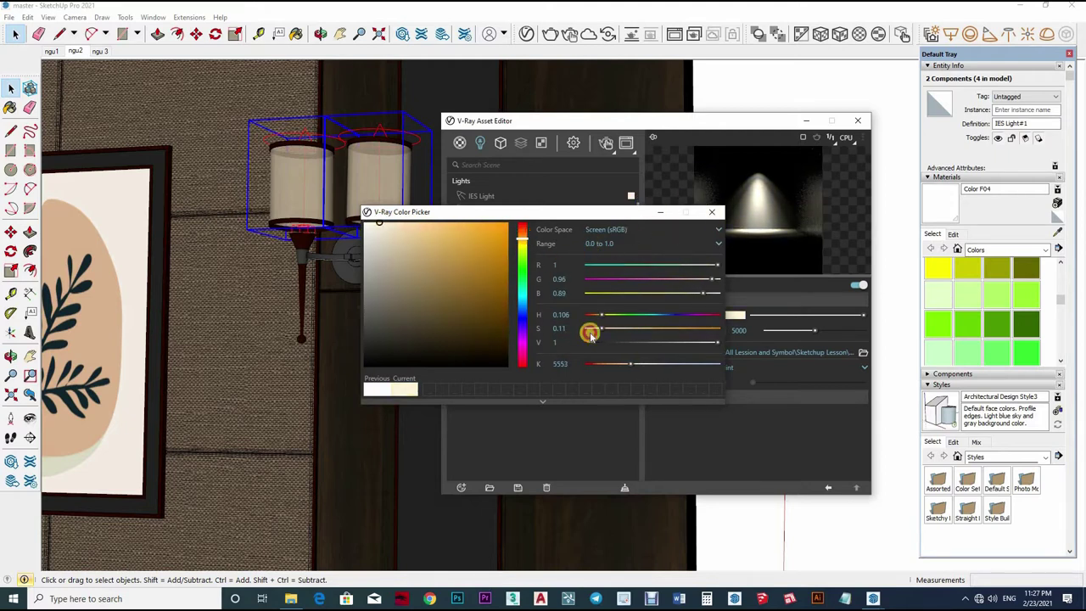
left_click(711, 212)
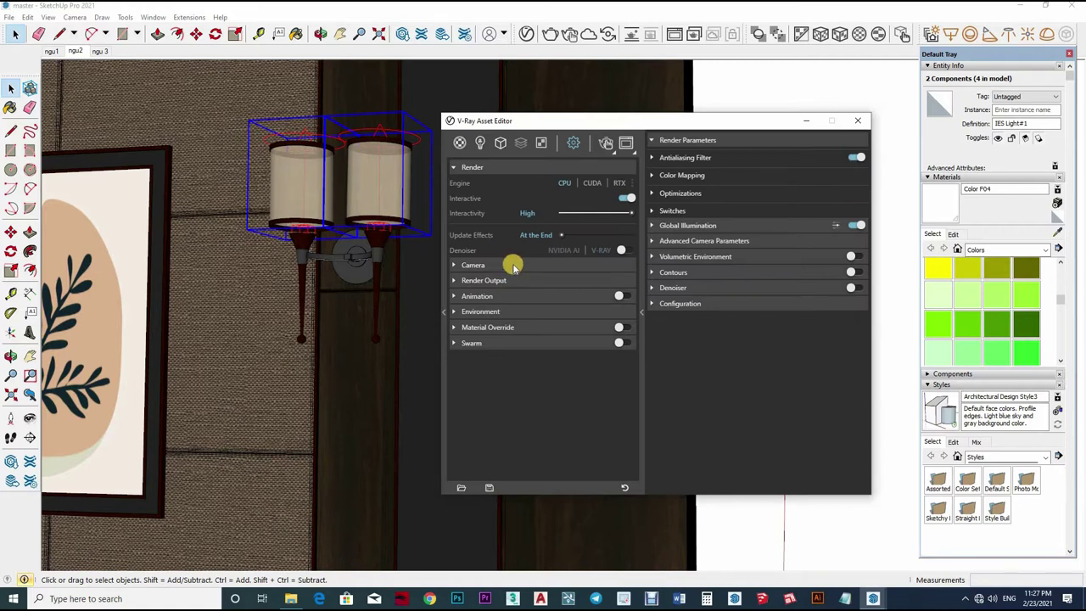
Set the camera Exposure Value to 9.5 EV
left_click(514, 267)
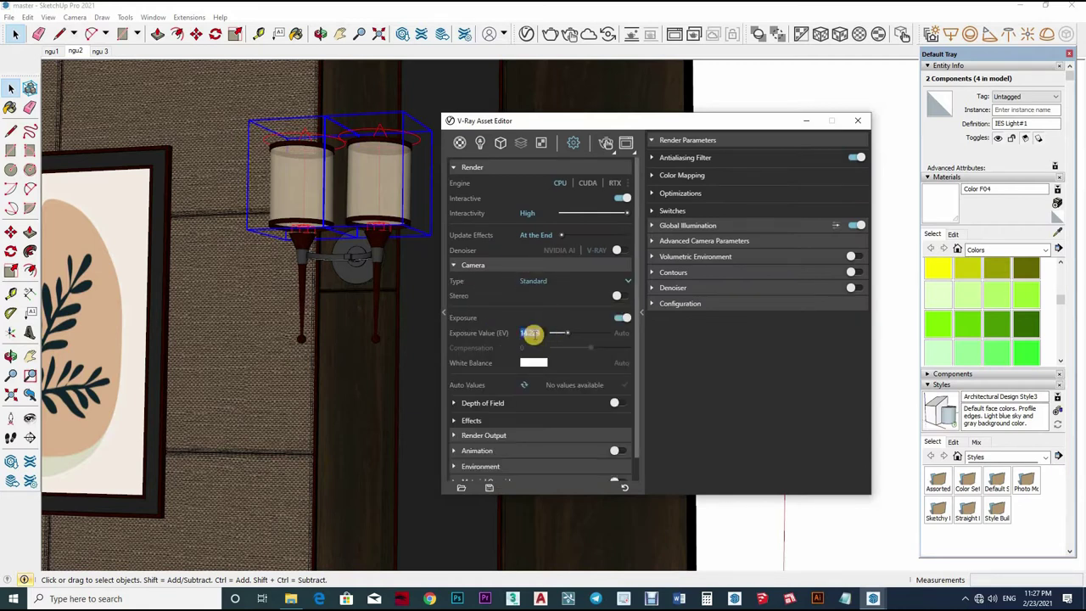
type("11")
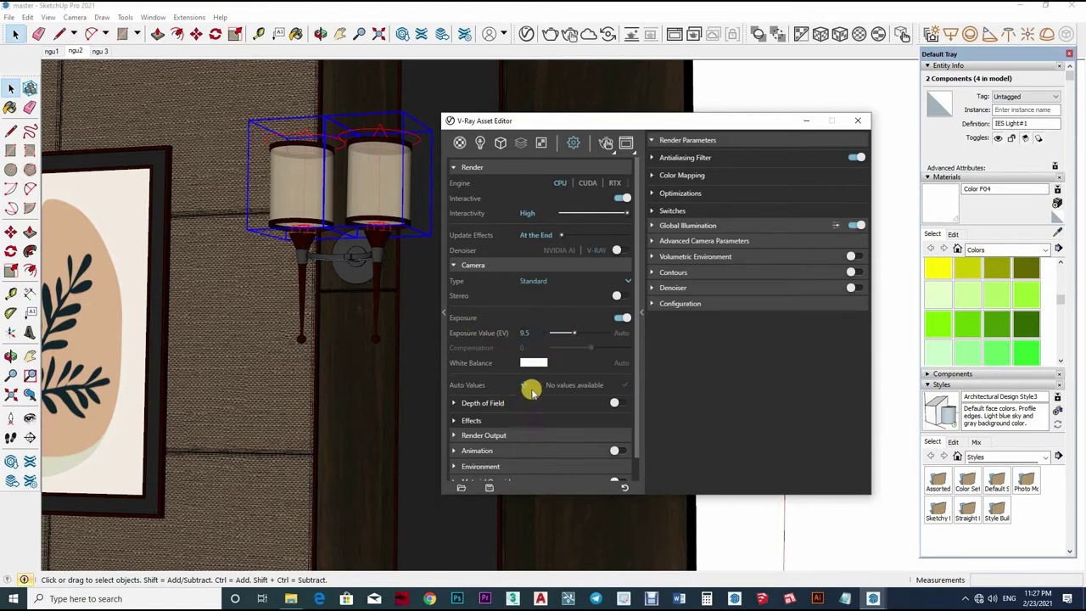
scroll(567, 380, "down", 1)
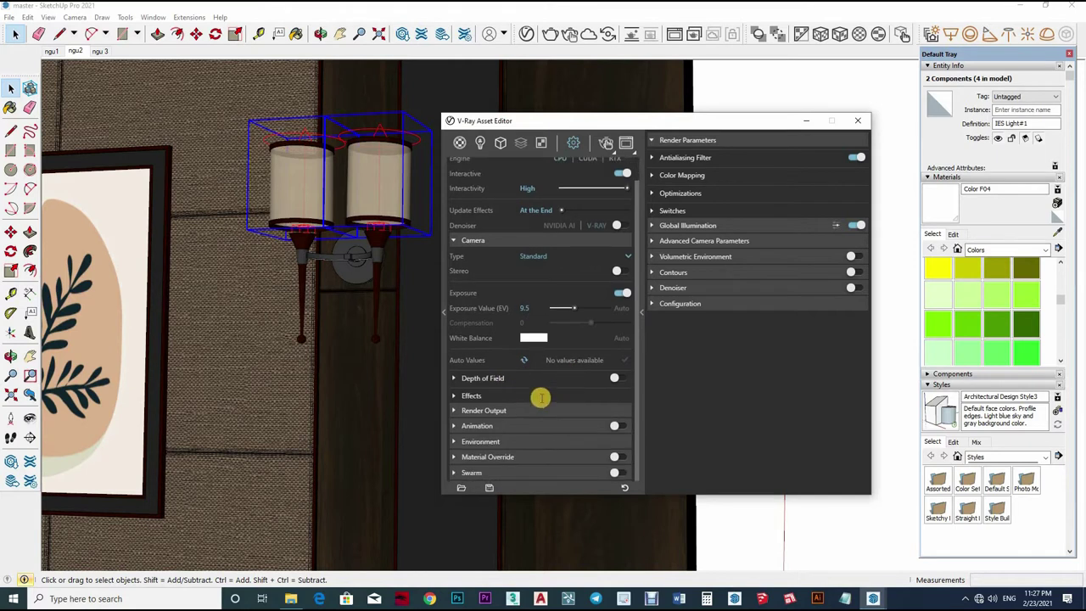
Set the render output width to 1200 for a 1200×675 image
left_click(509, 408)
scroll(501, 399, "down", 2)
double_click(524, 396)
type("1200")
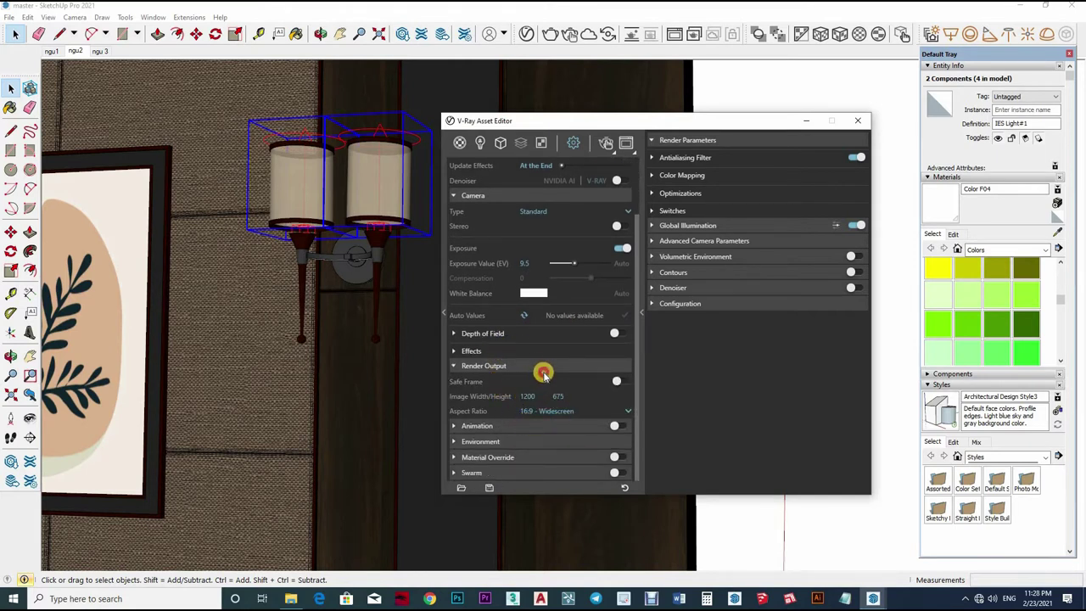
left_click(530, 425)
left_click(553, 430)
Expand the Environment settings to show the background sky texture
scroll(611, 378, "down", 2)
left_click(611, 377)
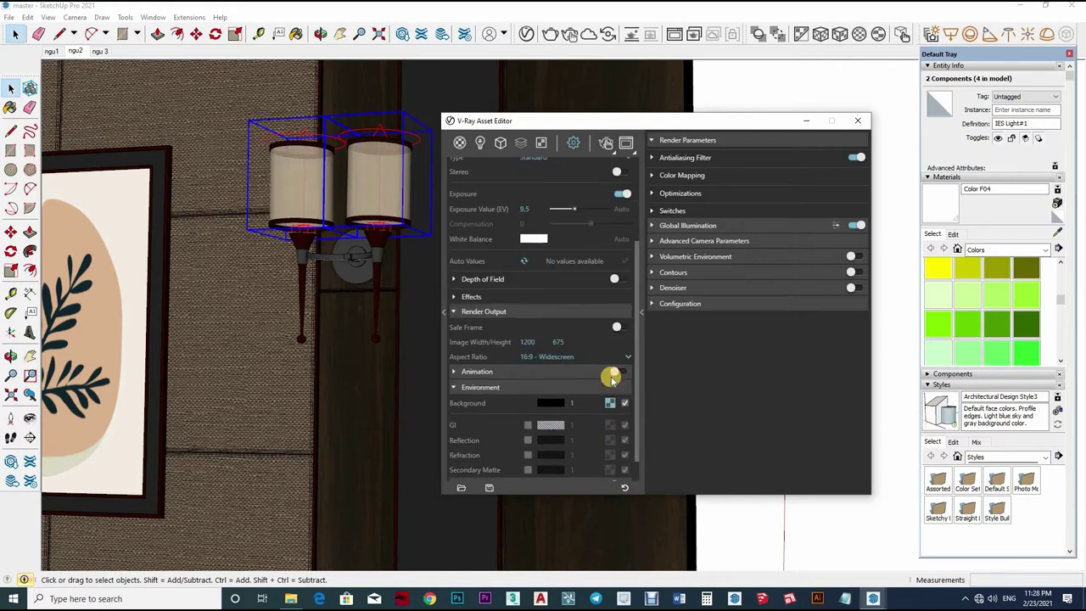
scroll(628, 365, "down", 1)
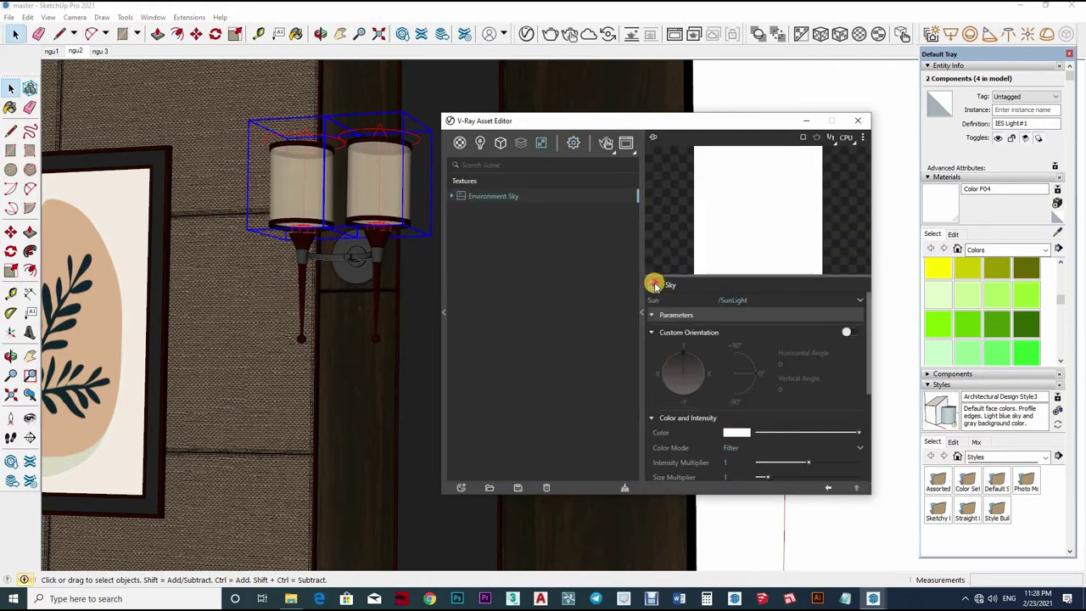
Replace the background with a Bitmap HDR sky, spherical environment mapping, intensity 5
left_click(674, 293)
left_click(658, 291)
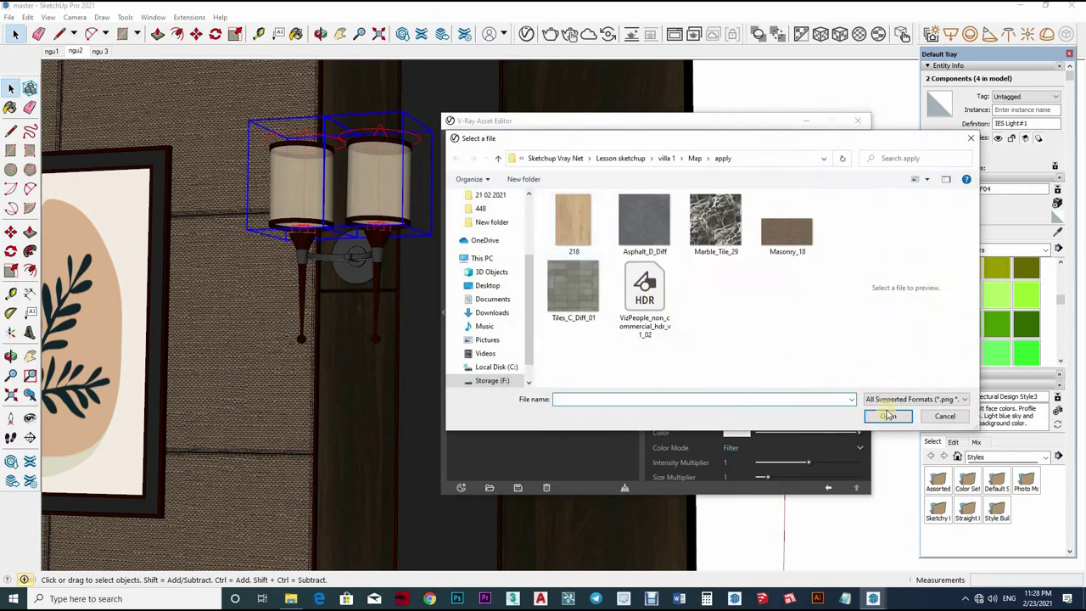
double_click(651, 342)
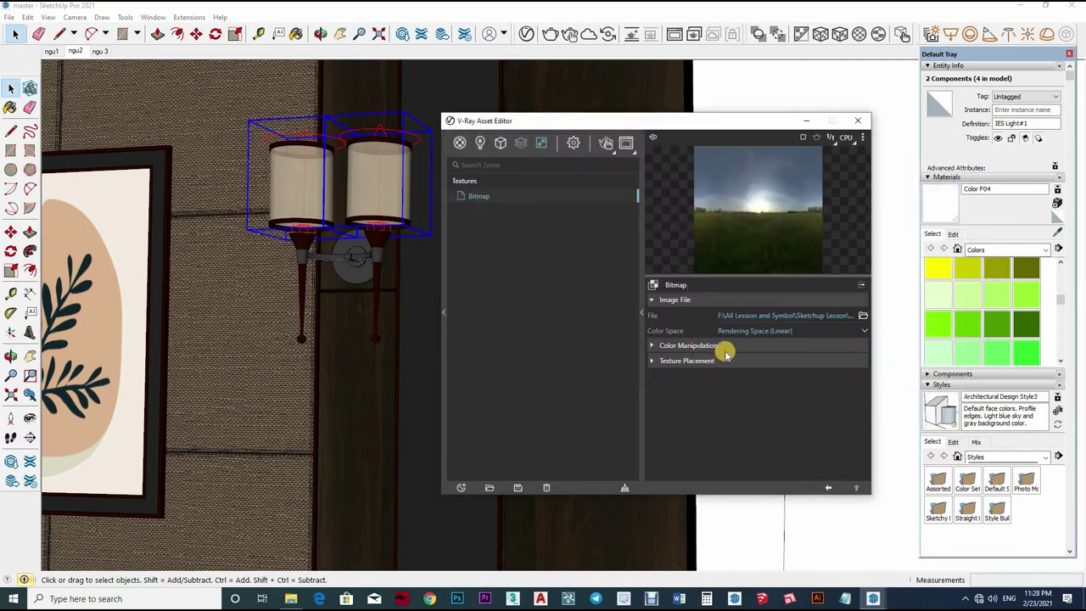
left_click(717, 347)
left_click(721, 347)
left_click(730, 361)
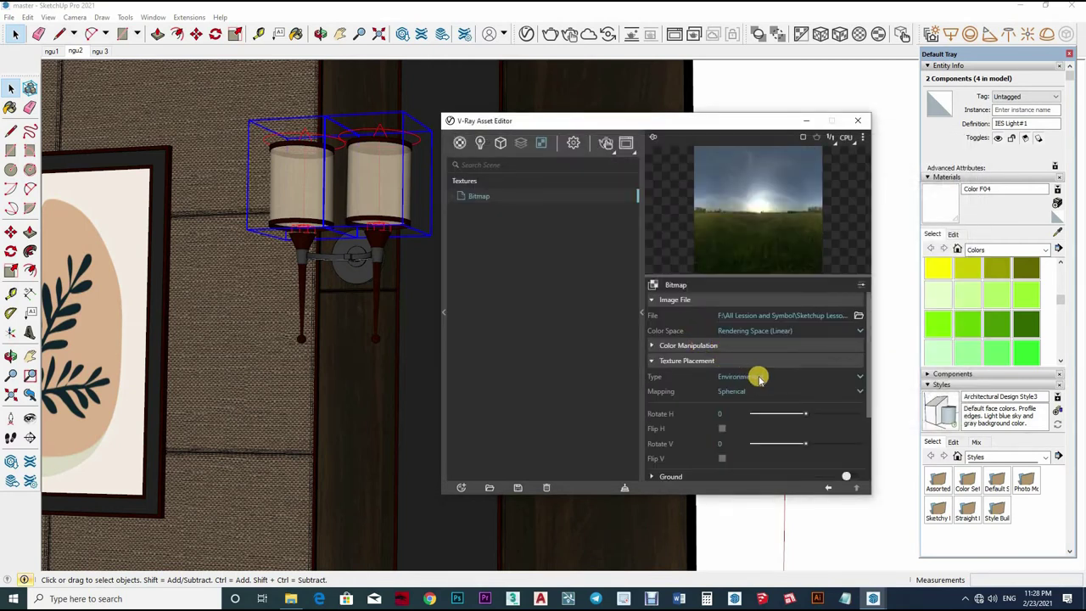
left_click(757, 361)
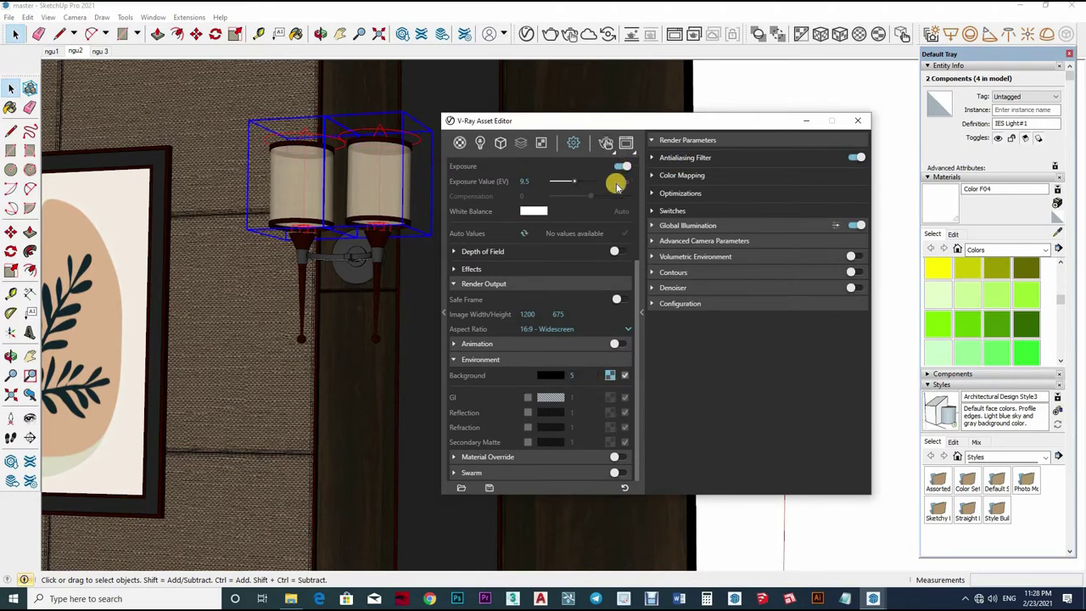
left_click(857, 120)
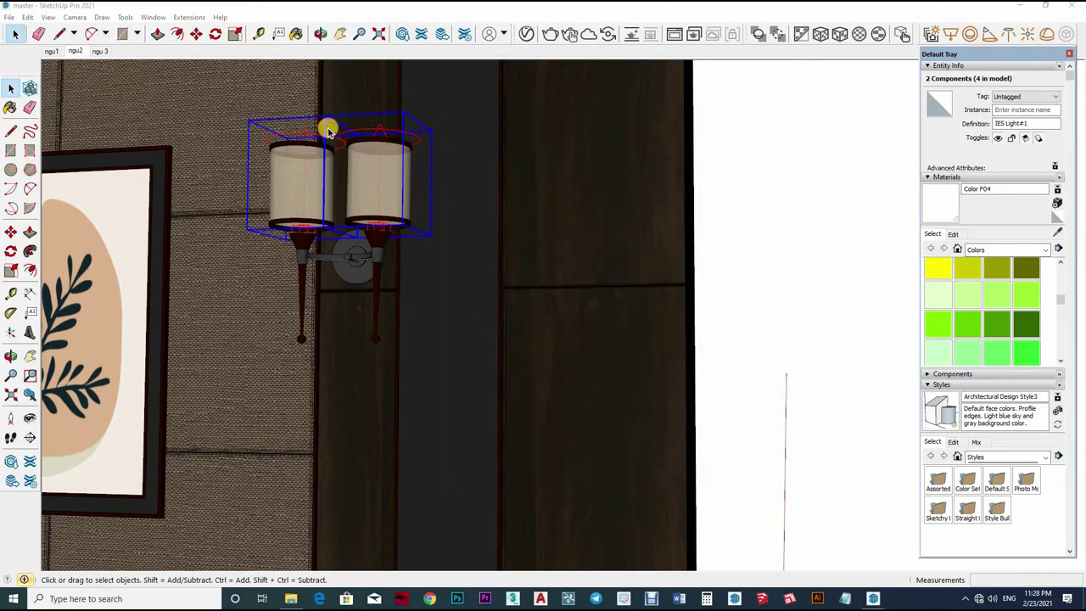
Run a V-Ray test render of the bedroom, inspect it, then return to SketchUp
scroll(521, 53, "down", 3)
scroll(752, 77, "down", 3)
scroll(738, 68, "down", 3)
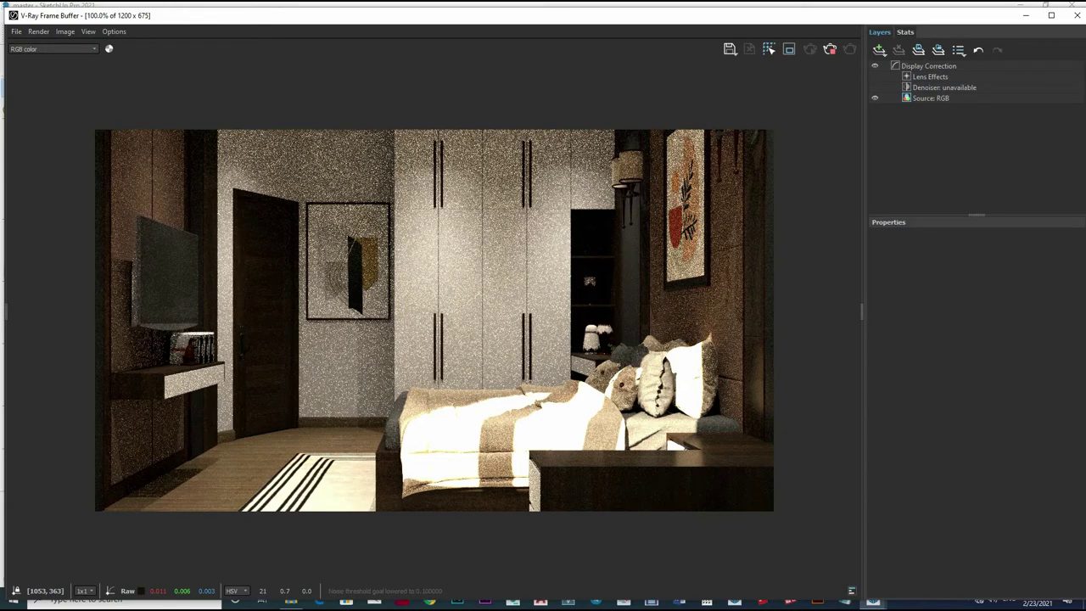
scroll(594, 237, "up", 1)
scroll(577, 247, "up", 2)
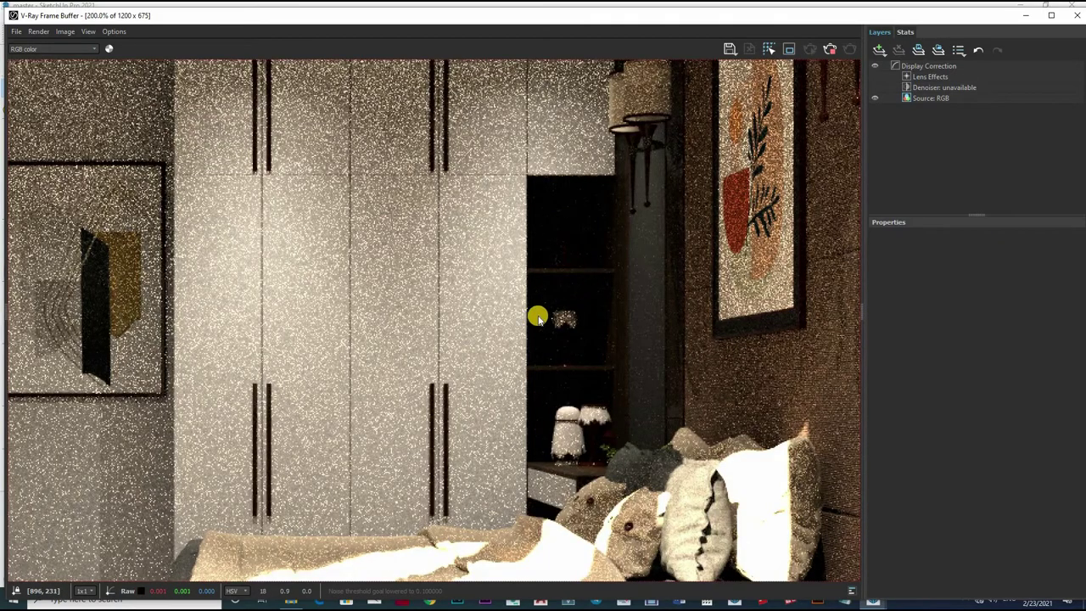
scroll(555, 306, "down", 3)
scroll(471, 361, "down", 1)
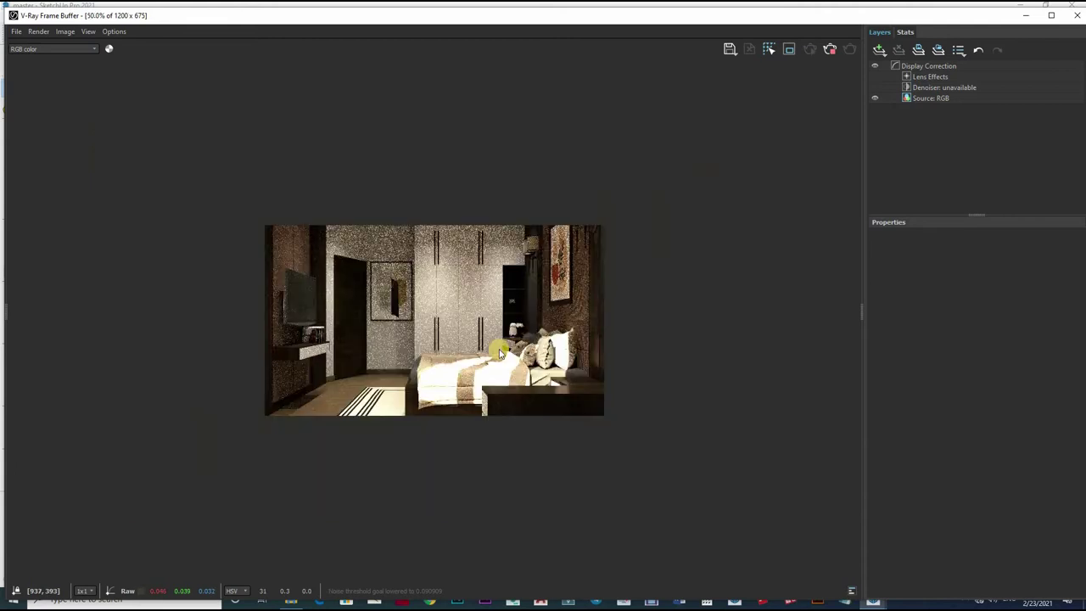
scroll(501, 352, "up", 1)
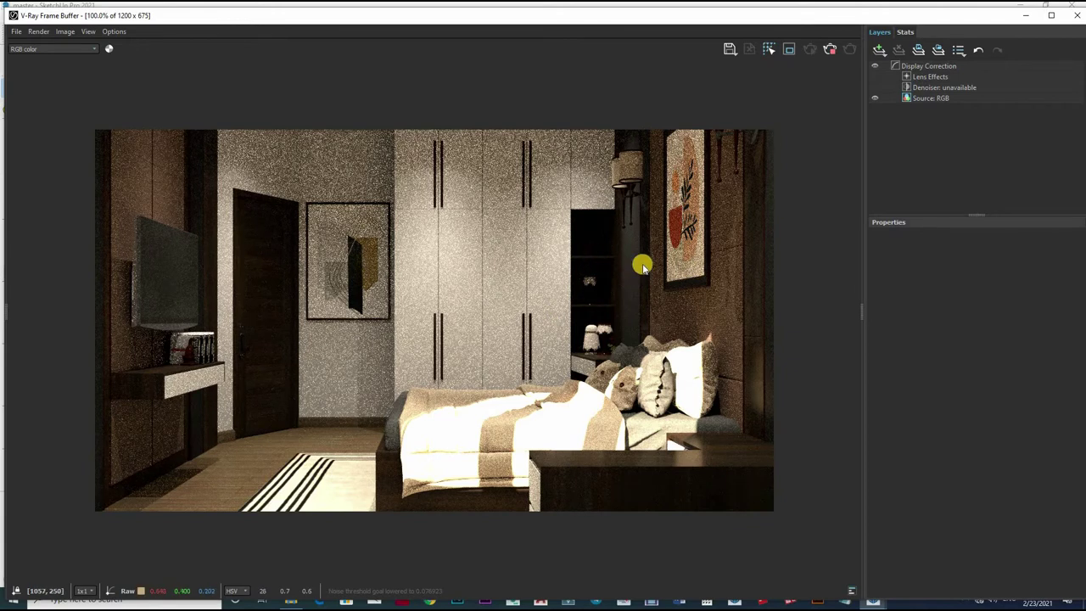
scroll(582, 271, "up", 1)
scroll(781, 49, "down", 1)
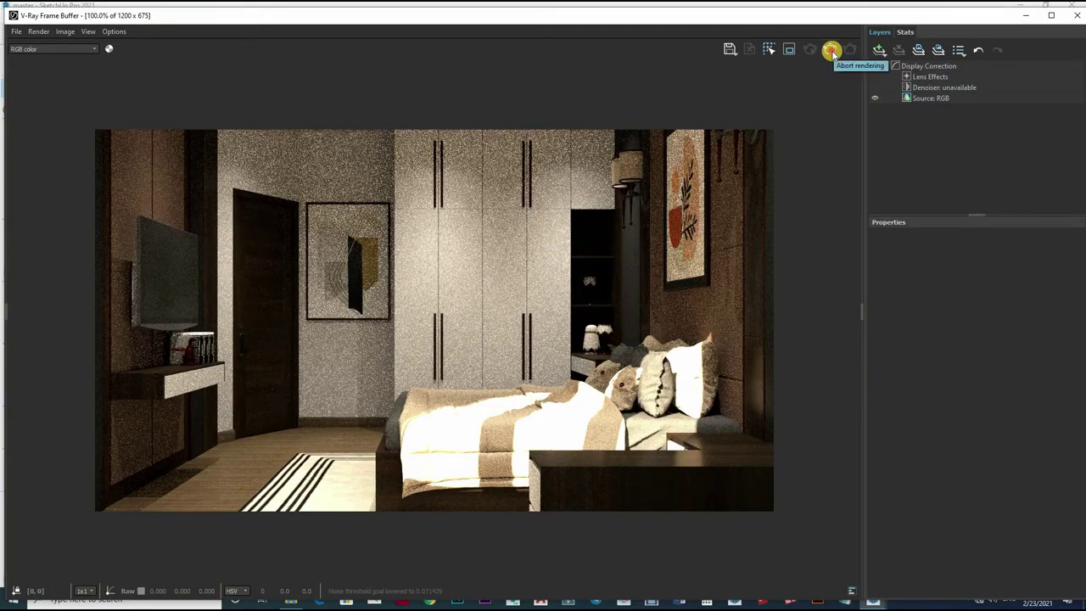
key("alt+Tab")
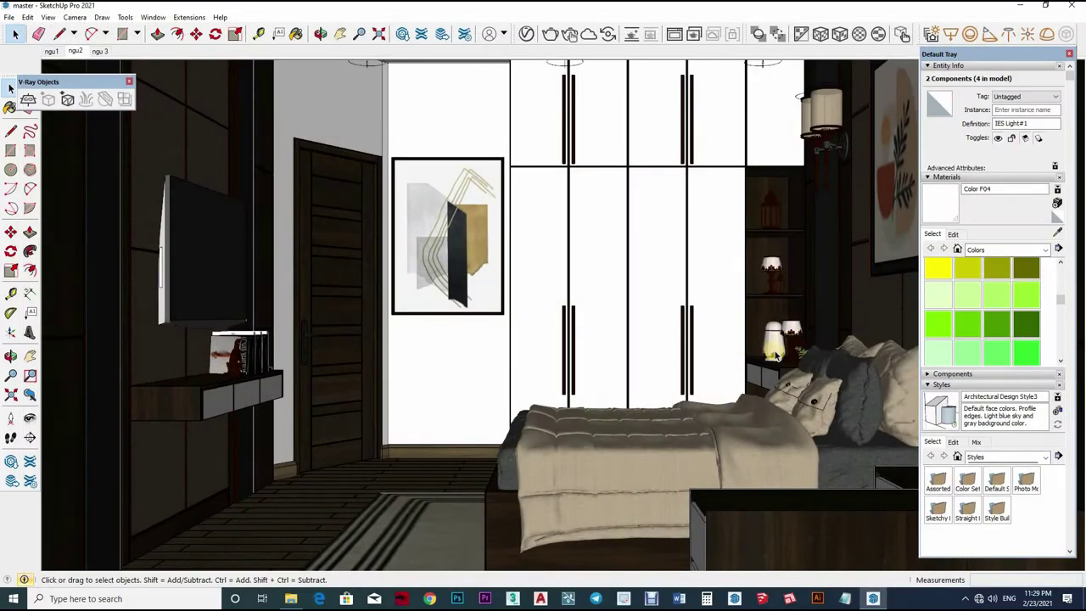
Orbit and zoom out to view the whole room box from the front-left
scroll(713, 322, "down", 2)
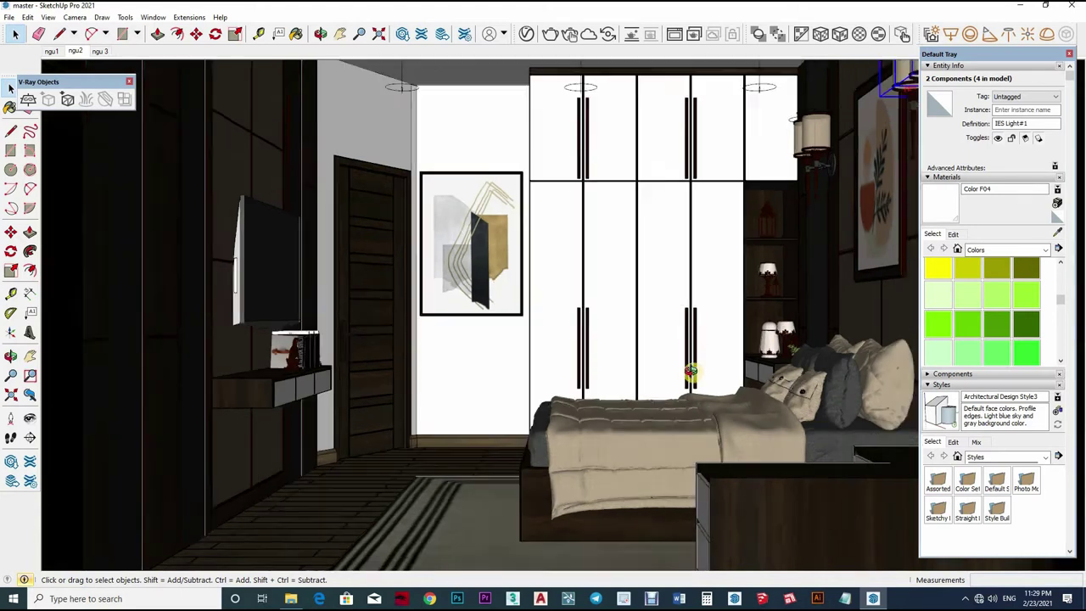
scroll(691, 301, "down", 2)
scroll(687, 300, "down", 2)
scroll(672, 289, "up", 1)
middle_click_drag(672, 290, 504, 293)
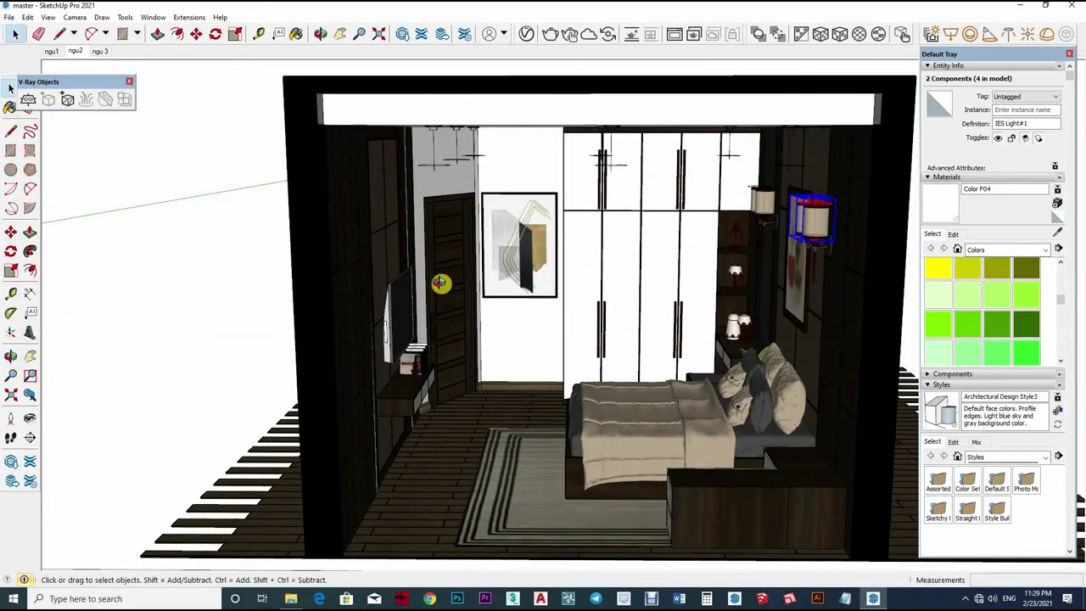
middle_click_drag(441, 281, 371, 297)
scroll(374, 288, "down", 2)
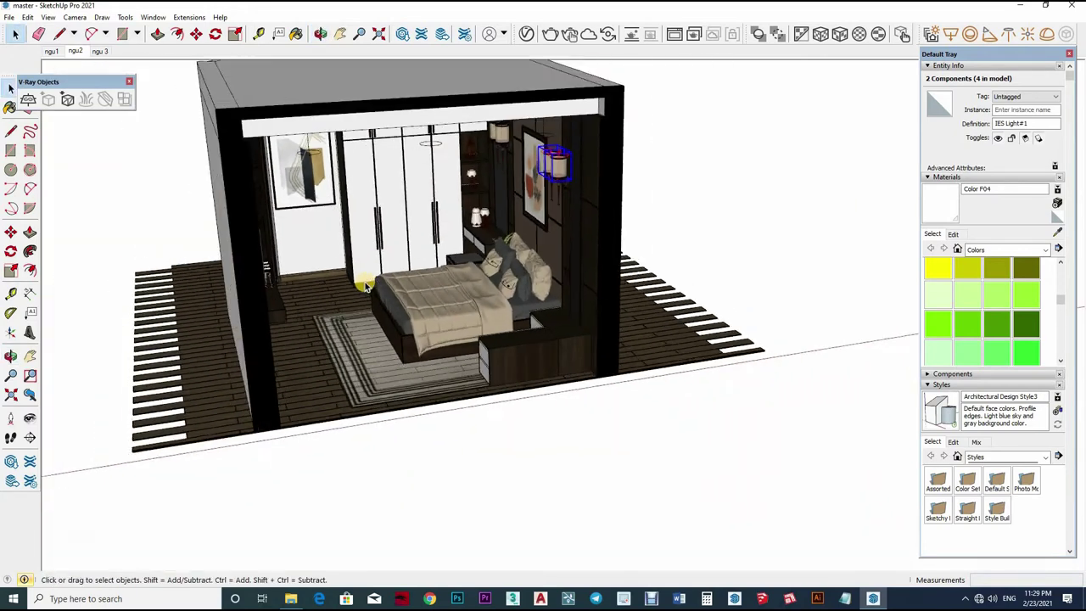
scroll(381, 269, "up", 2)
scroll(266, 325, "up", 1)
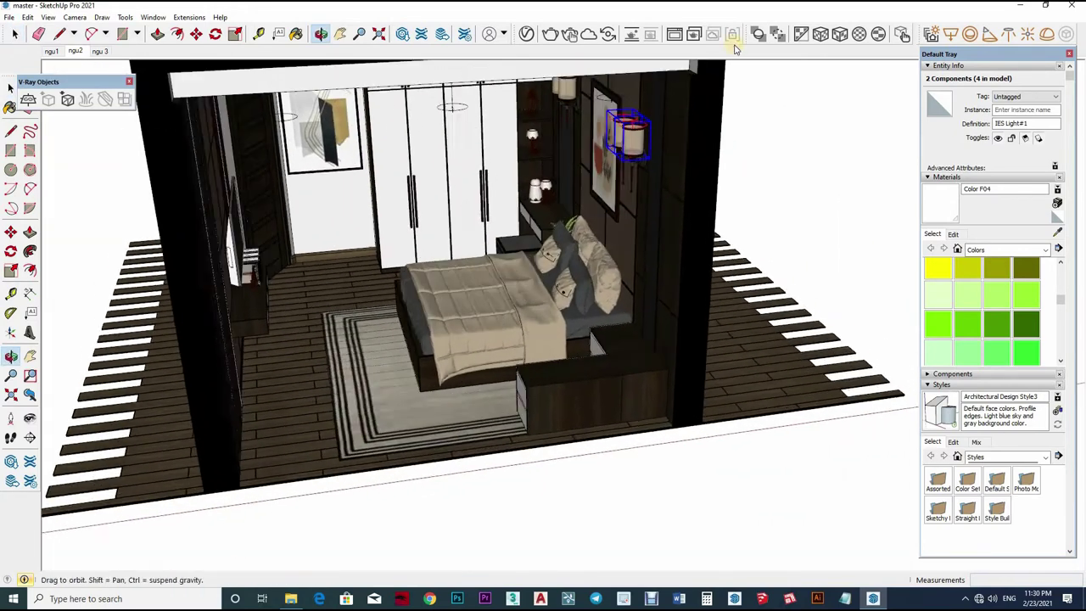
left_click(733, 34)
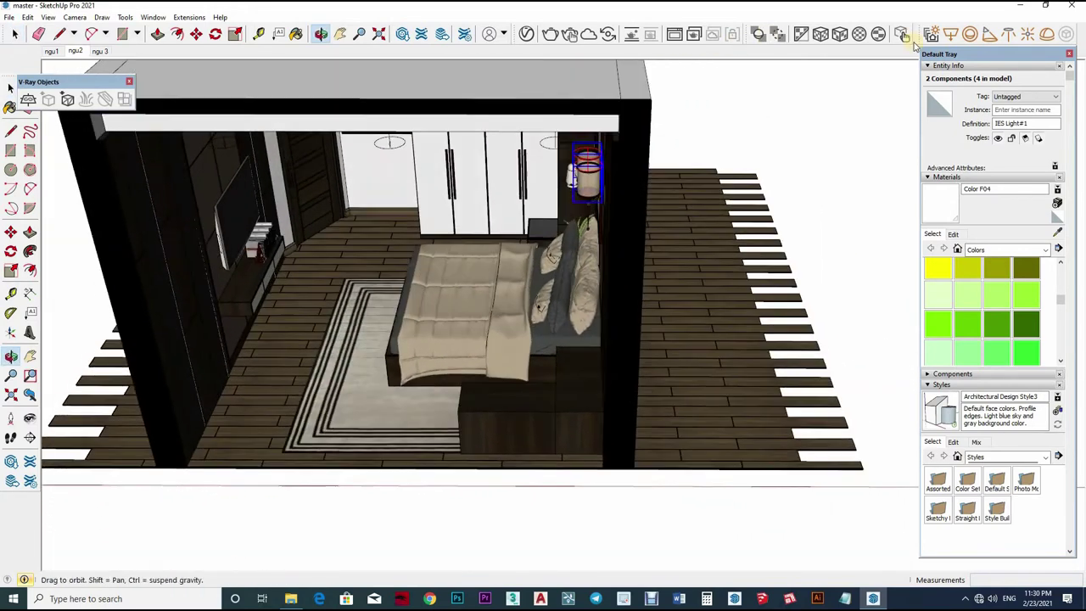
mouse_move(591, 567)
middle_mouse_down()
mouse_move(601, 480)
mouse_move(617, 484)
middle_mouse_up()
mouse_move(623, 369)
middle_mouse_down()
mouse_move(495, 271)
mouse_move(16, 36)
middle_mouse_up()
Add a V-Ray Dome Light on the floor outside the room wall, then return to the interior scene
left_click(1048, 36)
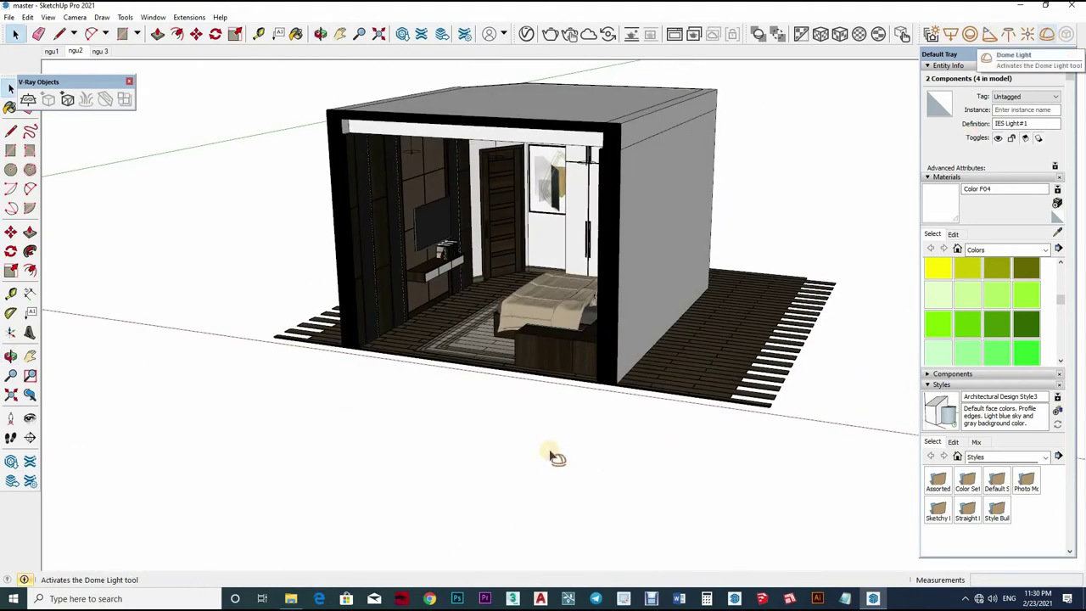
key("space")
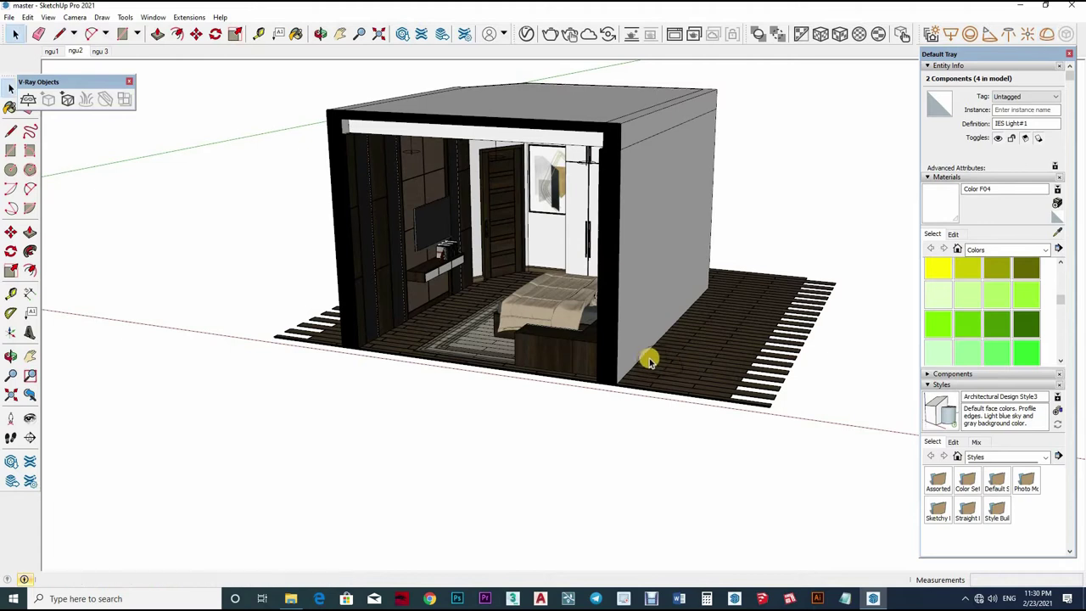
scroll(679, 373, "up", 2)
left_click(828, 376)
key("m")
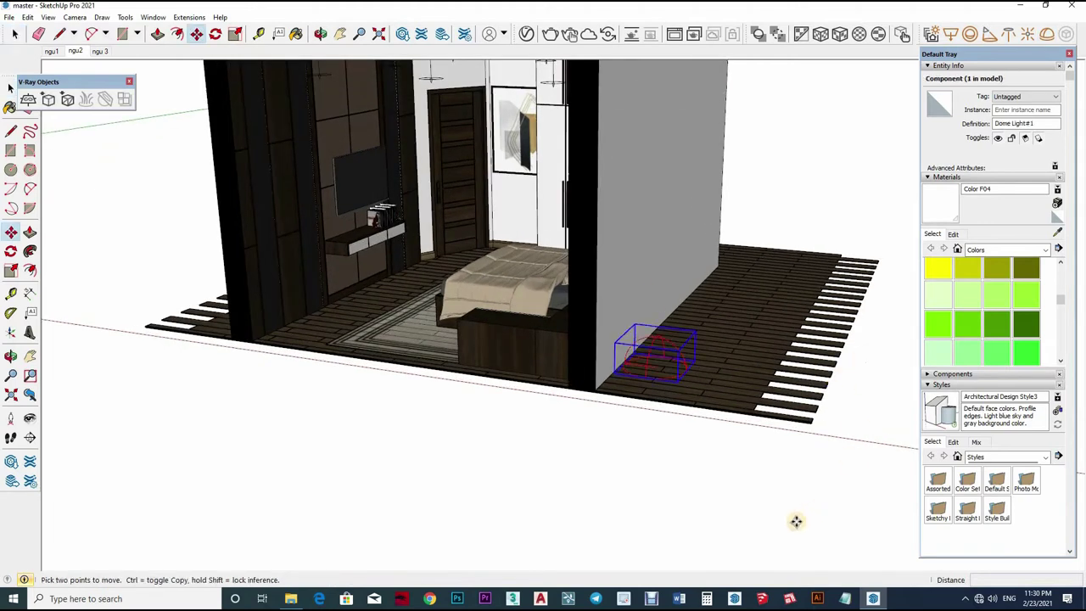
left_click(795, 519)
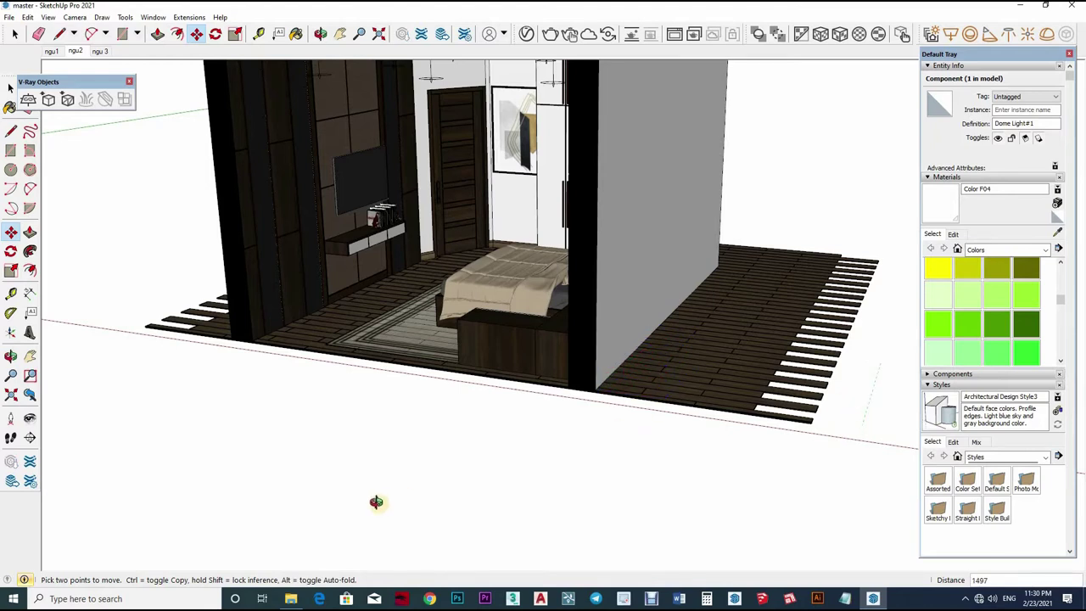
middle_click_drag(376, 502, 370, 490)
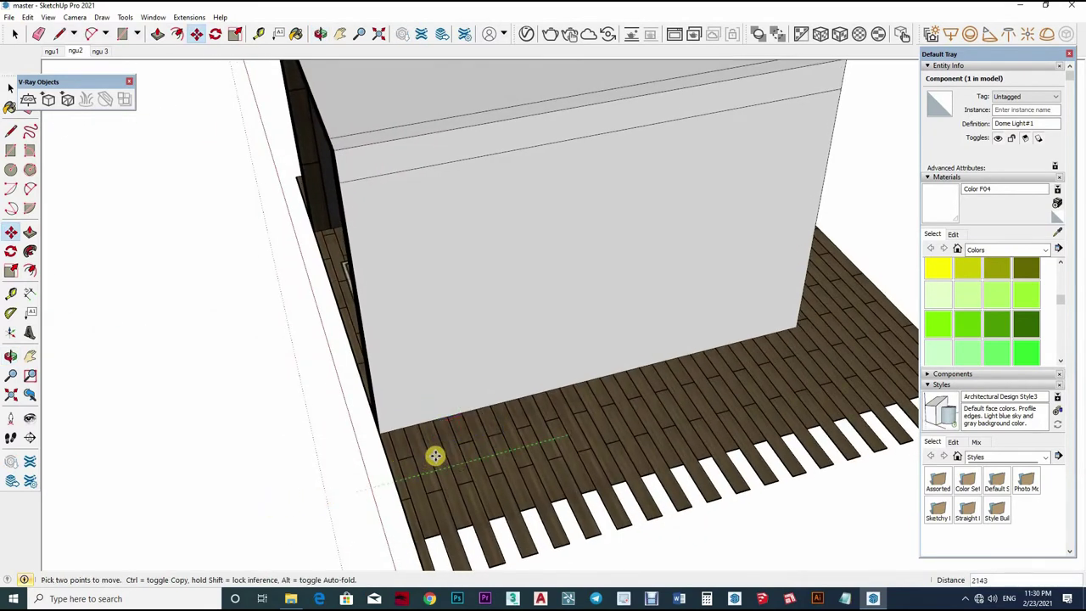
scroll(434, 455, "down", 3)
left_click(478, 451)
mouse_move(552, 415)
middle_mouse_down()
mouse_move(600, 223)
mouse_move(399, 84)
mouse_move(50, 53)
middle_mouse_up()
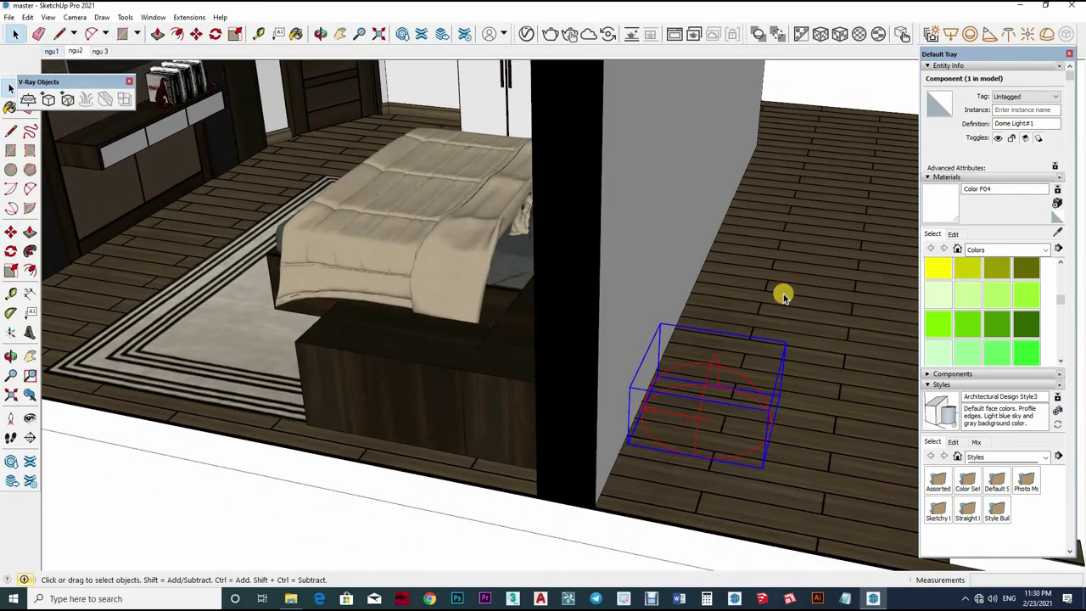
key("Page_Down")
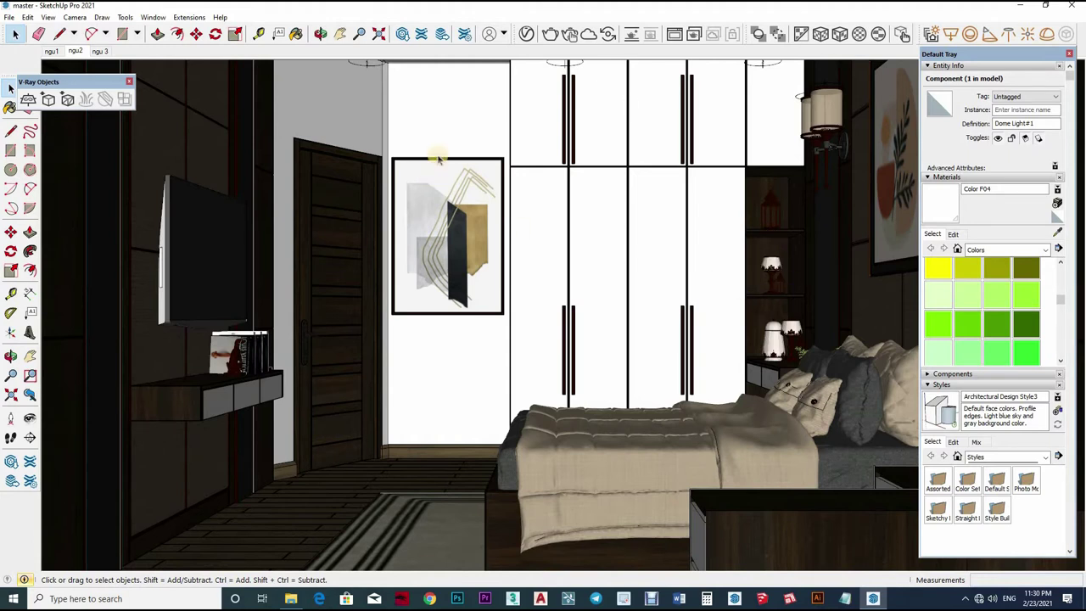
Place a V-Ray Sphere Light at the wall lamp and move it 600 down
left_click(972, 37)
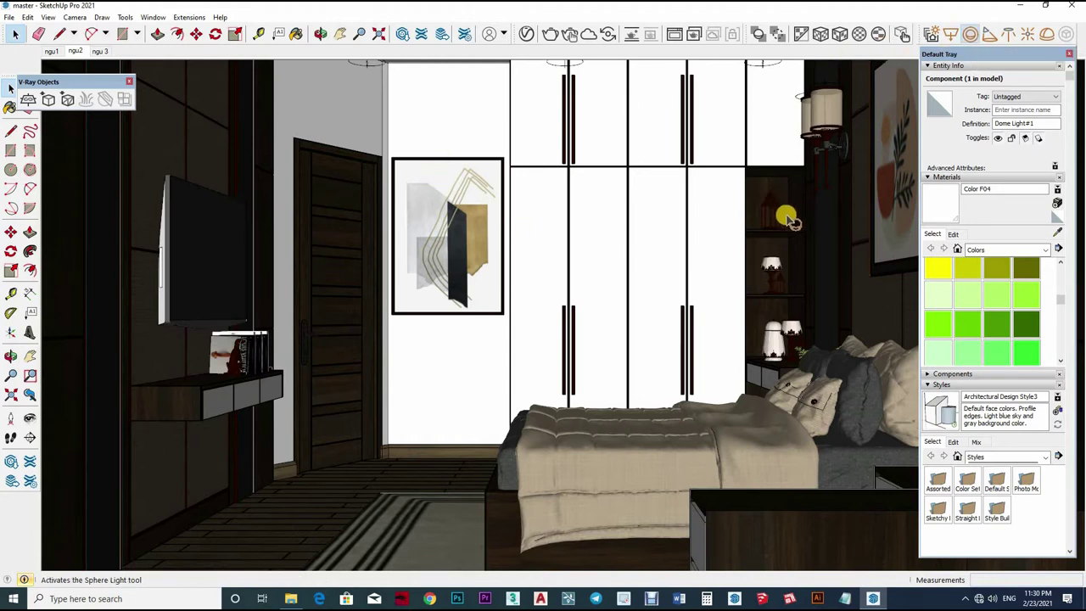
scroll(779, 217, "up", 2)
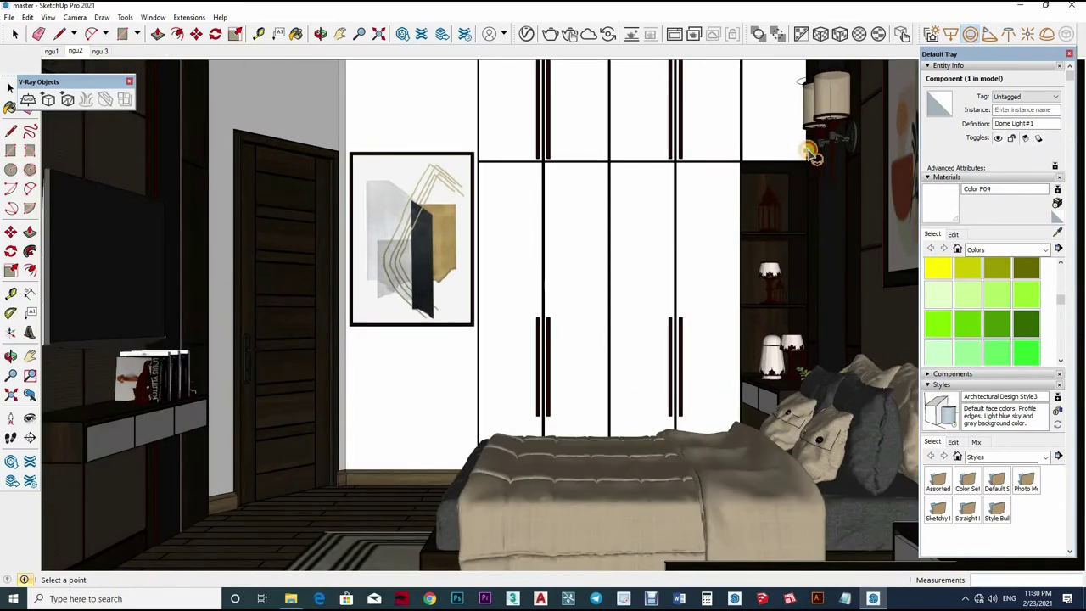
left_click(780, 175)
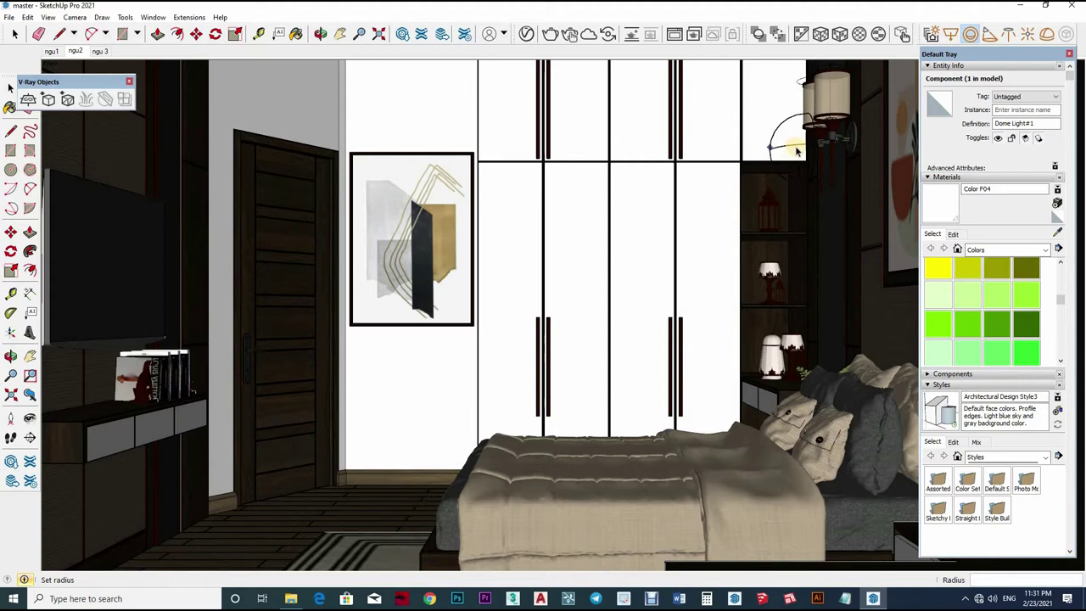
left_click(802, 170)
key("m")
left_click(830, 222)
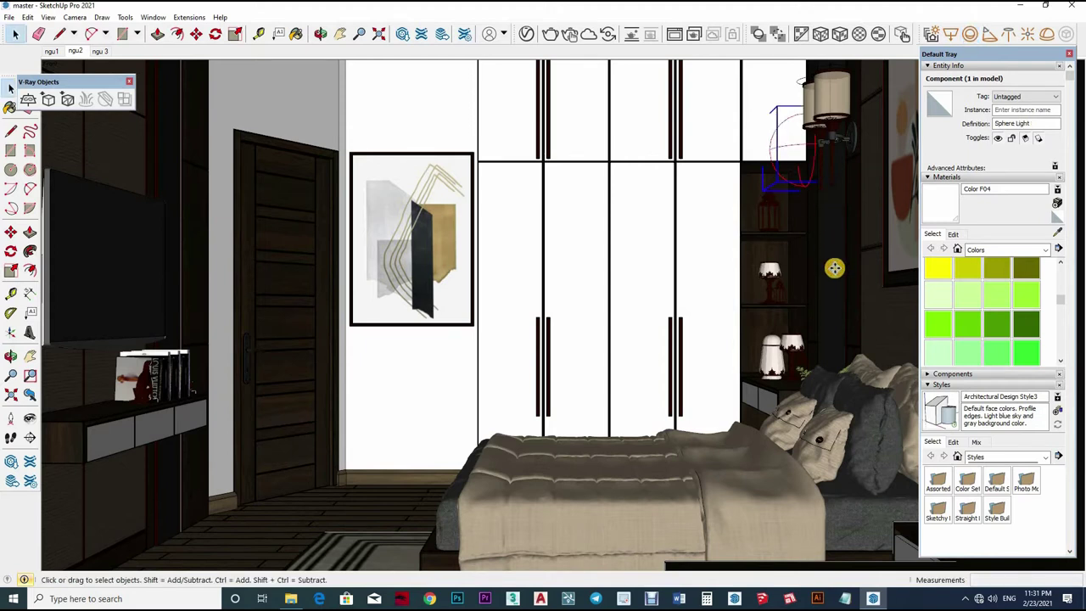
type("600")
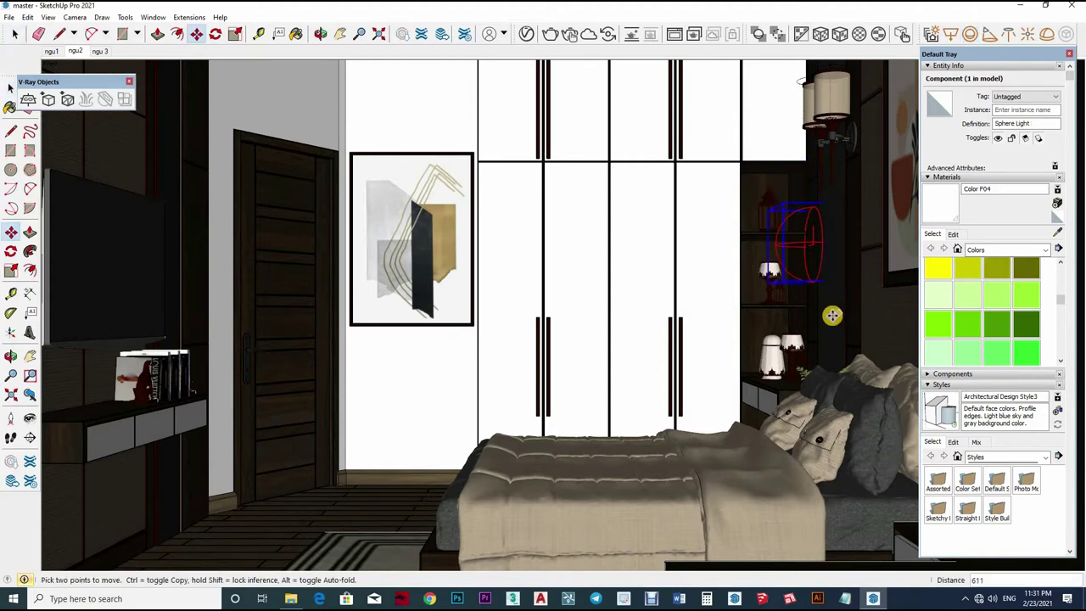
key("Return")
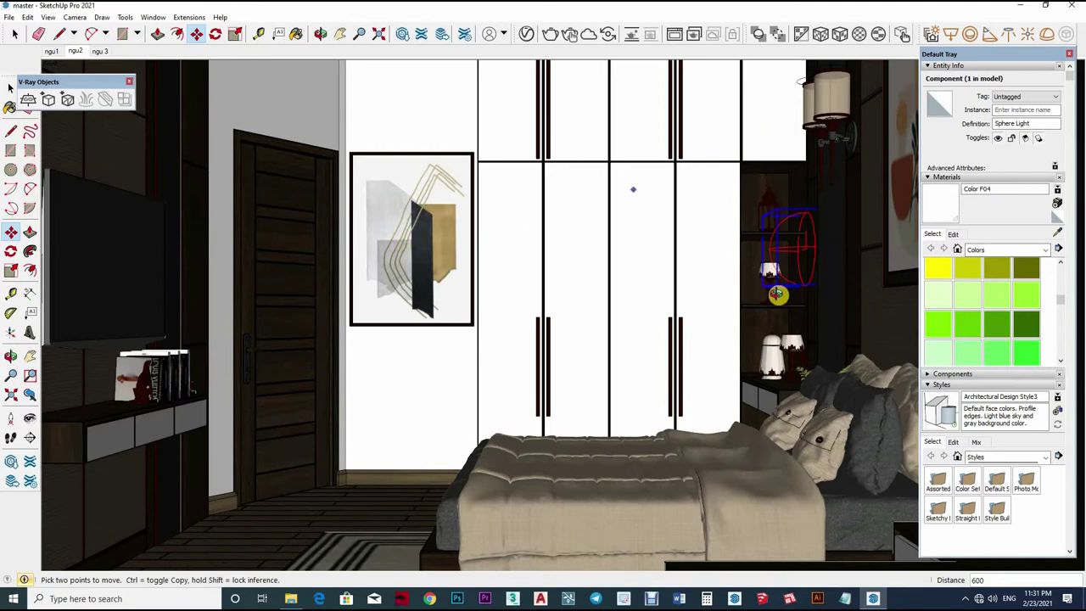
Shift the sphere light along the red axis so it surrounds the shelf lamp
middle_click_drag(803, 245, 841, 254)
scroll(842, 254, "up", 3)
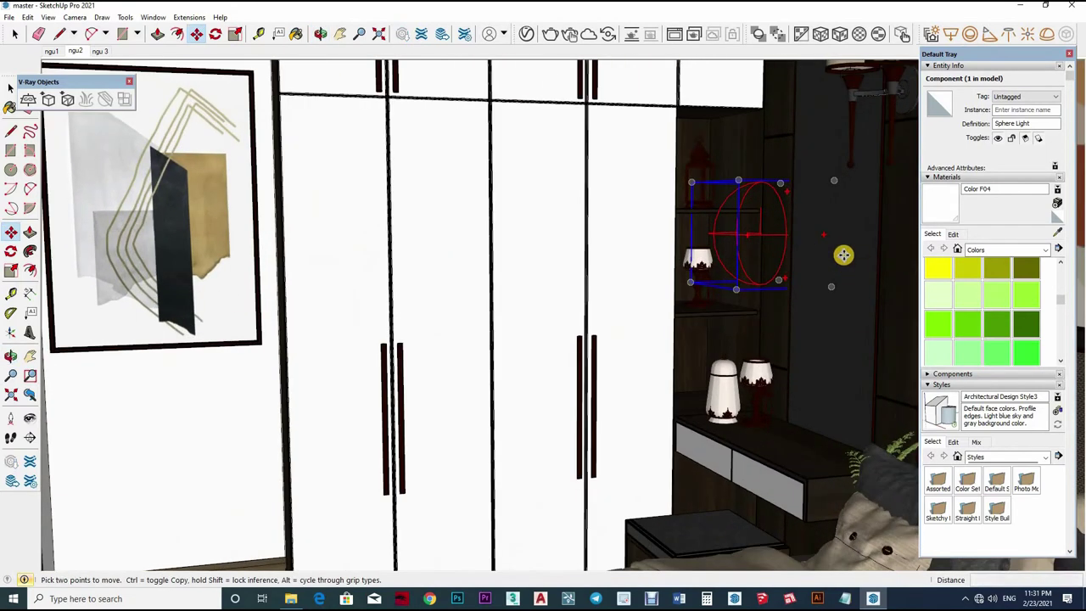
left_click(844, 252)
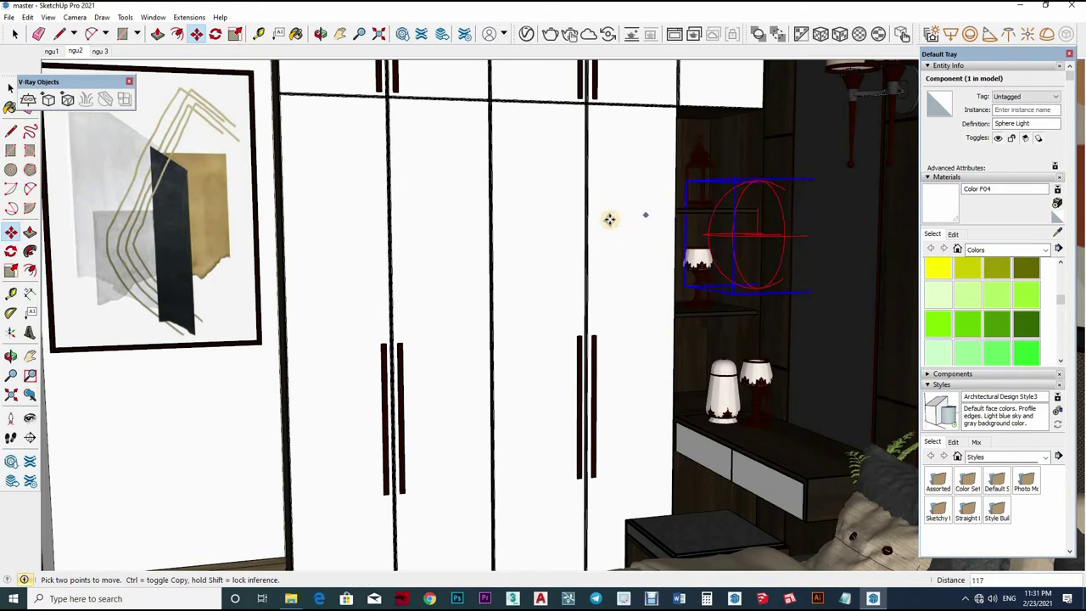
left_click(612, 219)
left_click(852, 228)
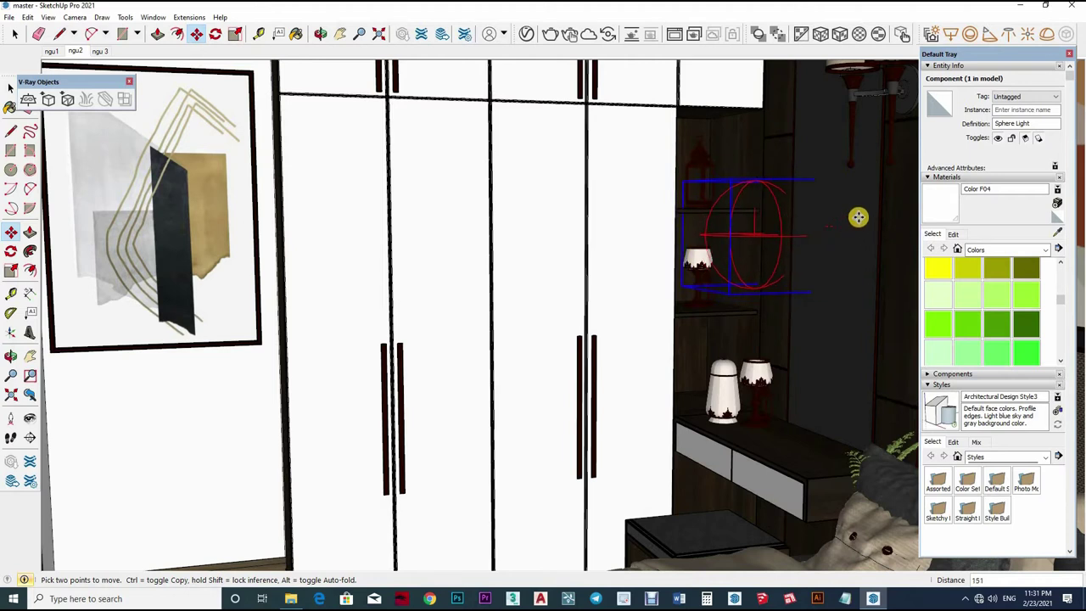
scroll(862, 229, "up", 2)
scroll(865, 237, "up", 1)
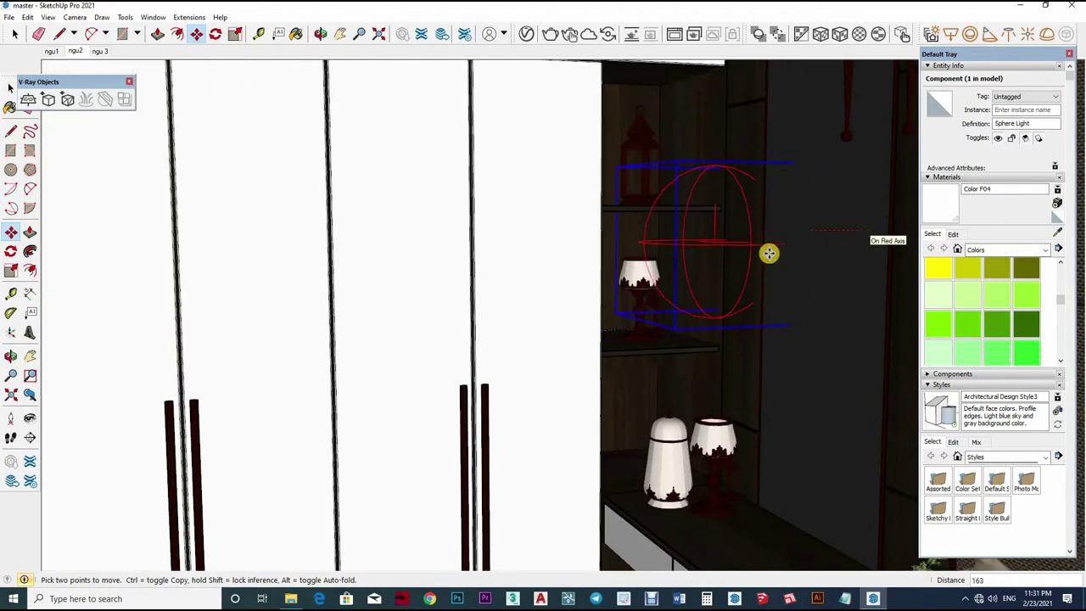
left_click(688, 266)
mouse_move(703, 260)
middle_mouse_down()
mouse_move(755, 131)
mouse_move(739, 131)
middle_mouse_up()
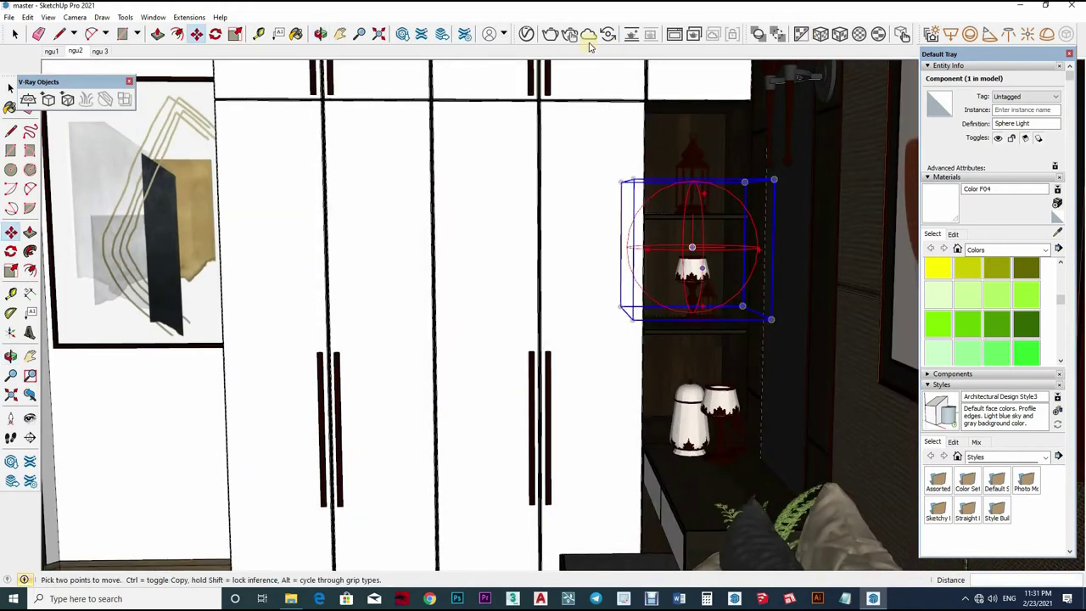
key("space")
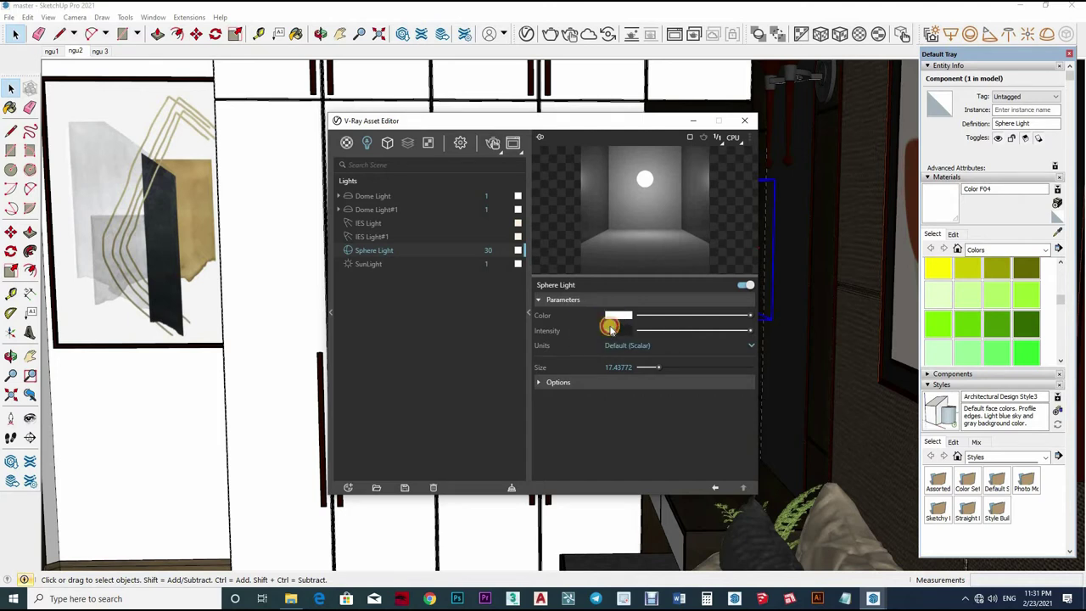
Tint the sphere light a pale warm peach of about 5454 K
left_click(620, 316)
left_click_drag(523, 241, 523, 239)
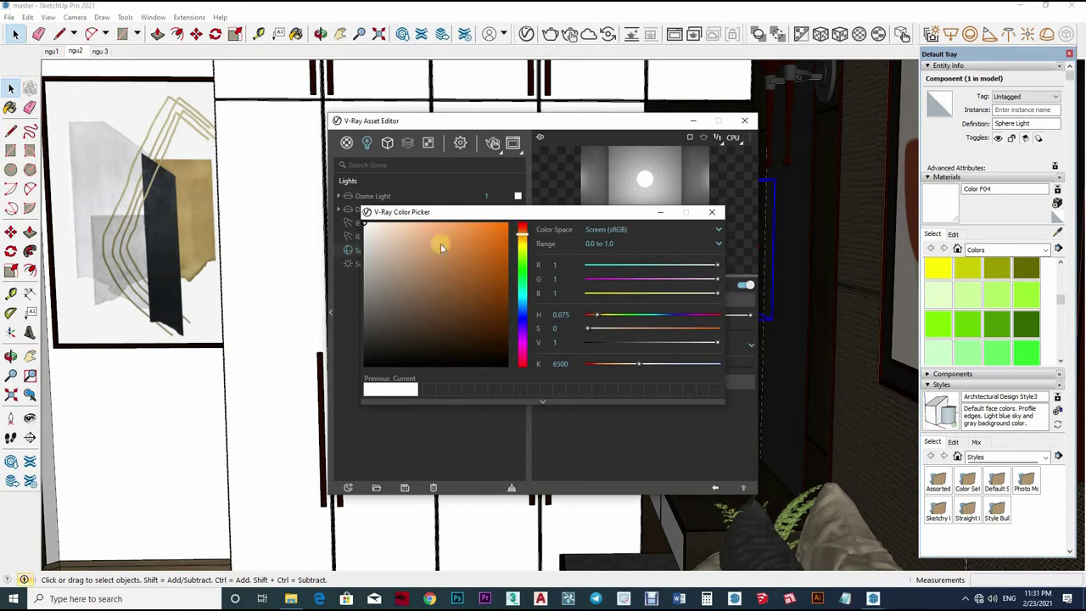
left_click(389, 224)
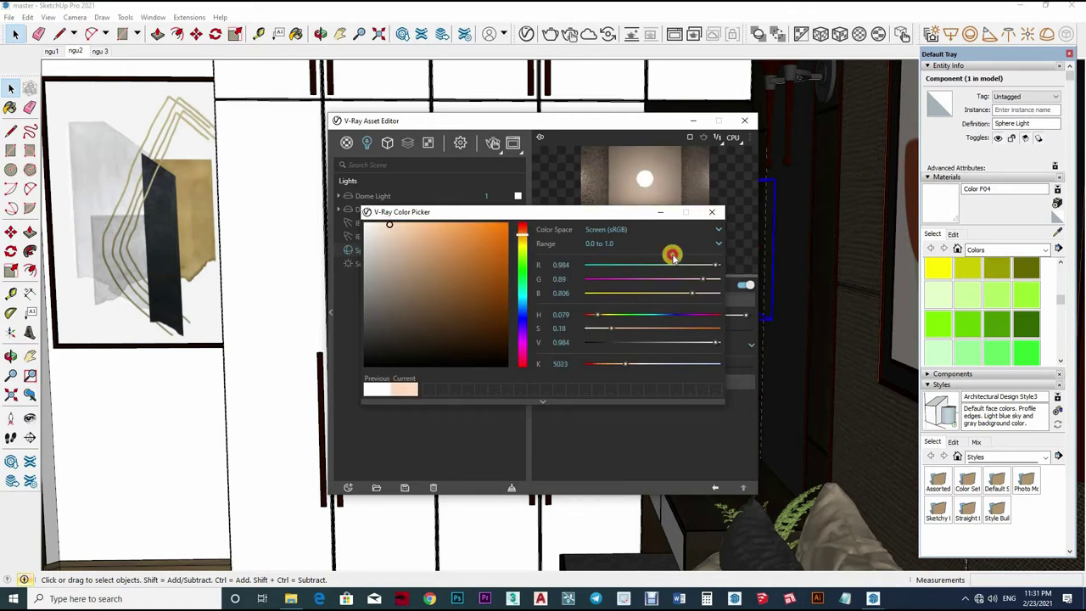
left_click(711, 211)
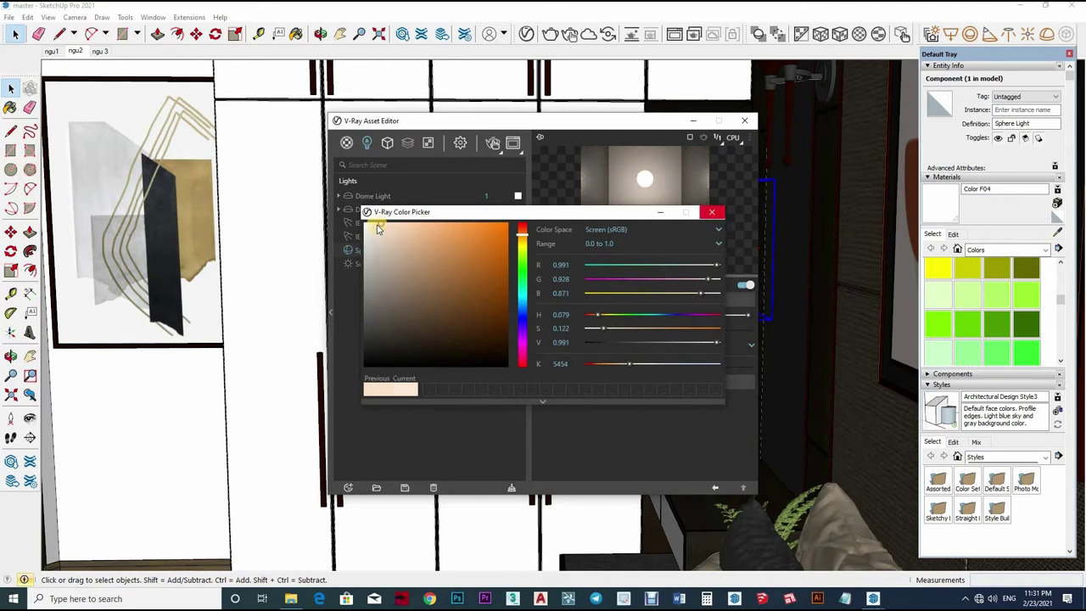
left_click(592, 402)
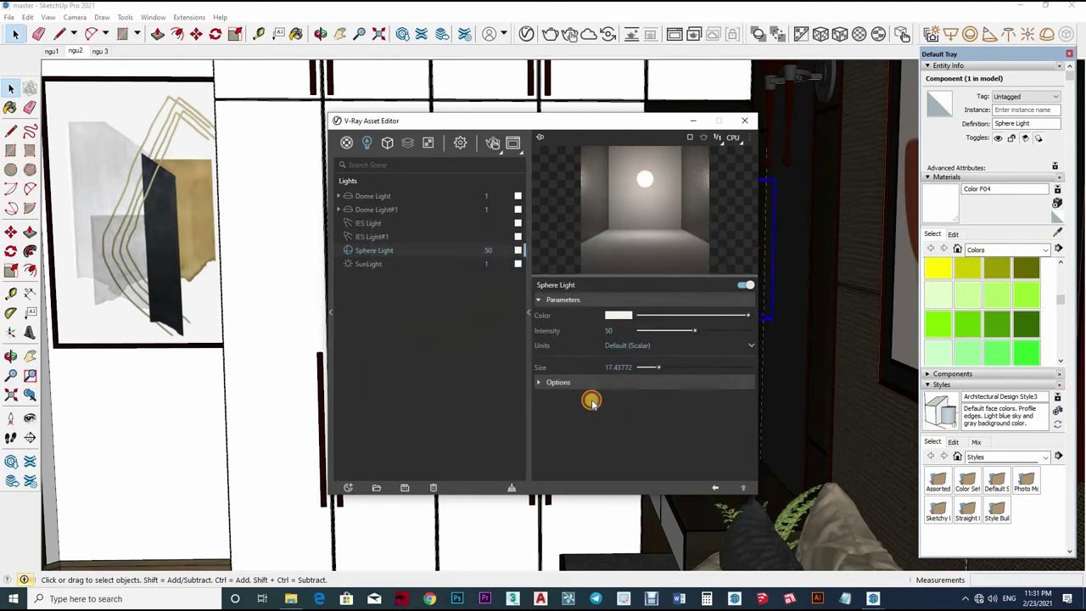
Keep the sphere light at intensity 50 in Default (Scalar) units and close the Asset Editor
left_click(611, 387)
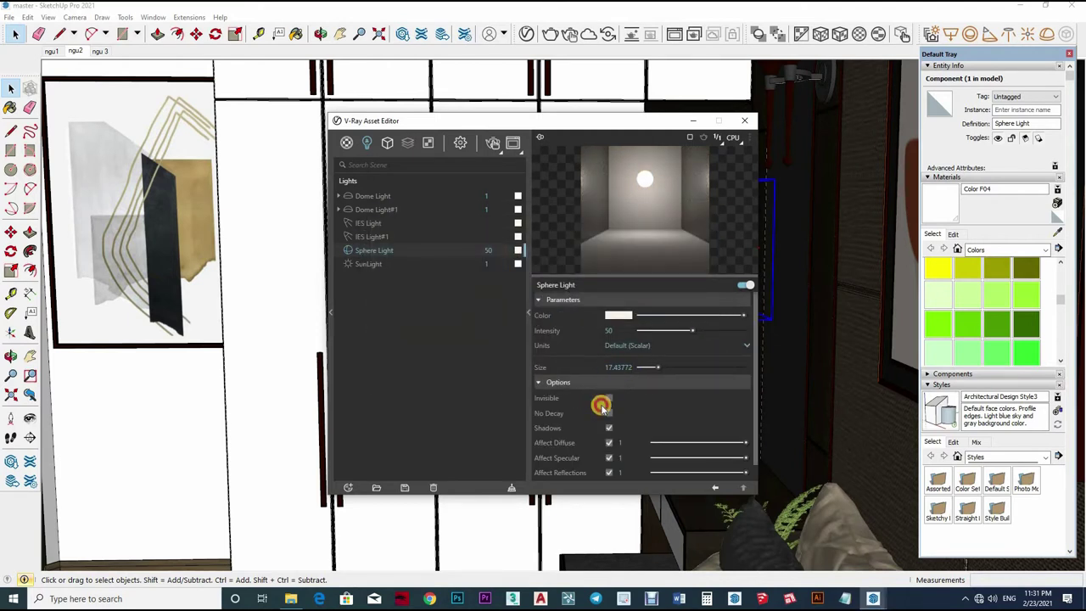
left_click(666, 349)
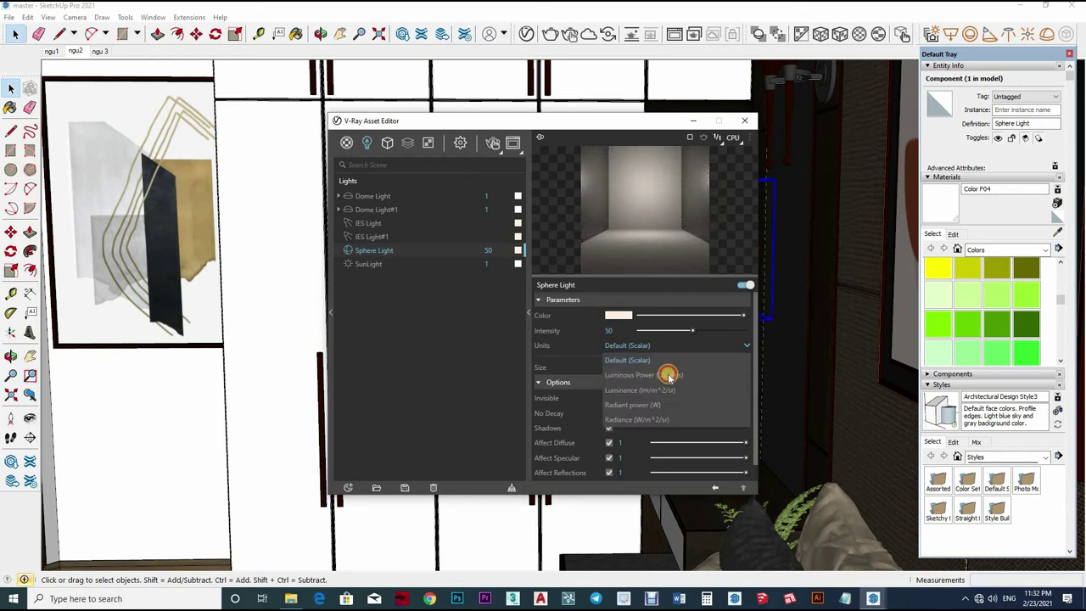
left_click(745, 124)
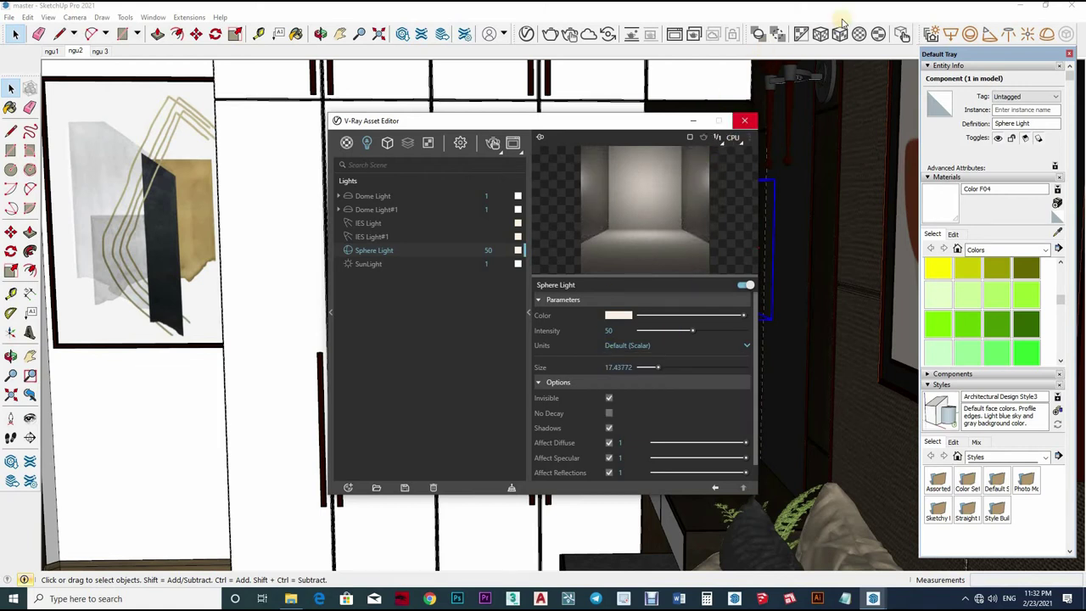
left_click(746, 121)
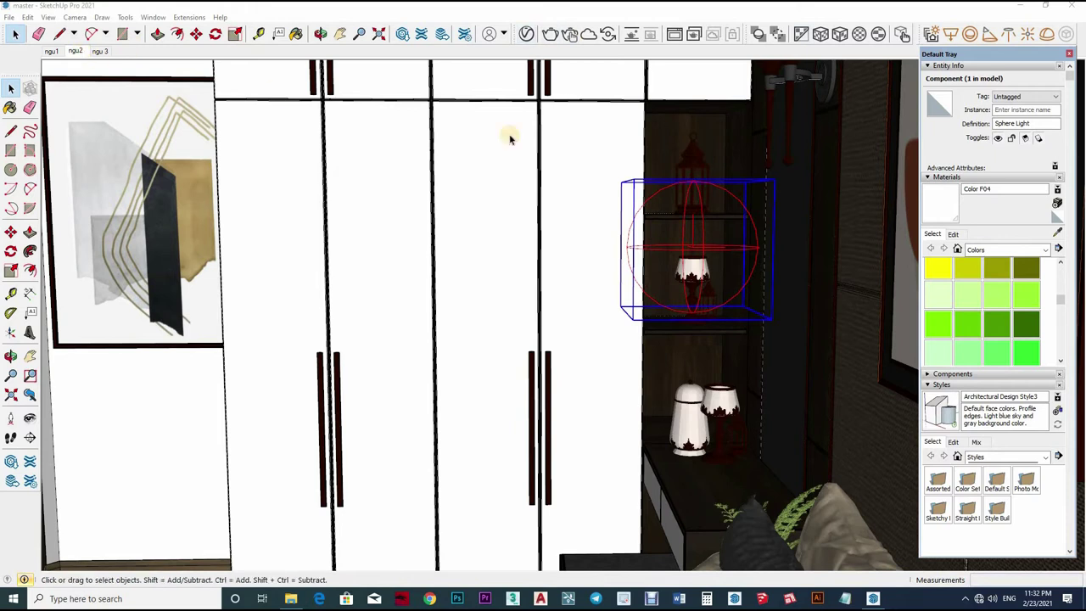
scroll(654, 195, "down", 3)
scroll(654, 194, "down", 3)
Render the bedroom view in V-Ray and clear the model selection
scroll(654, 194, "down", 3)
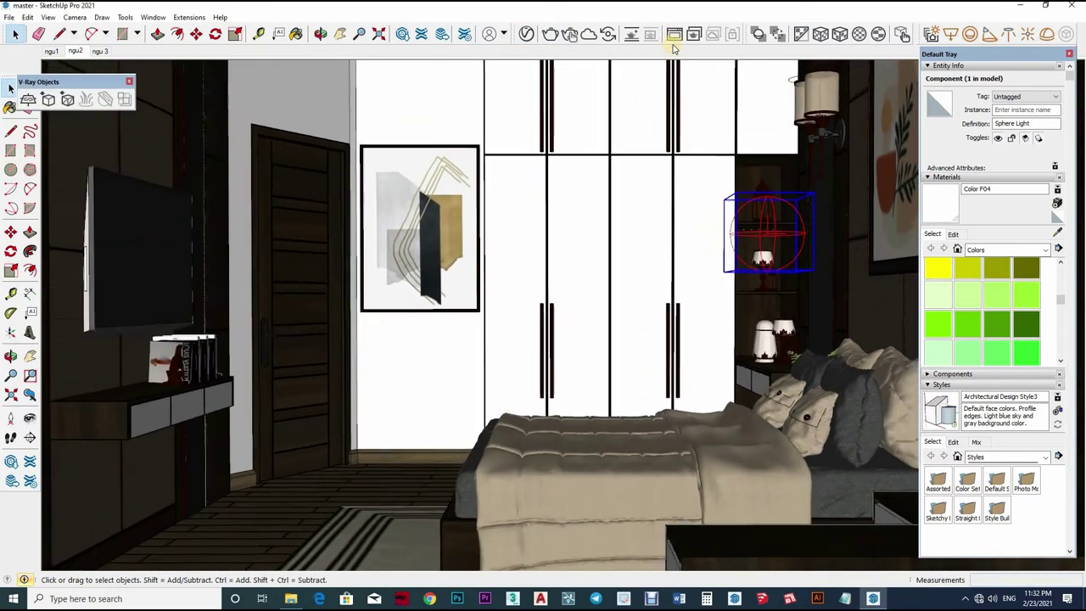
left_click(574, 40)
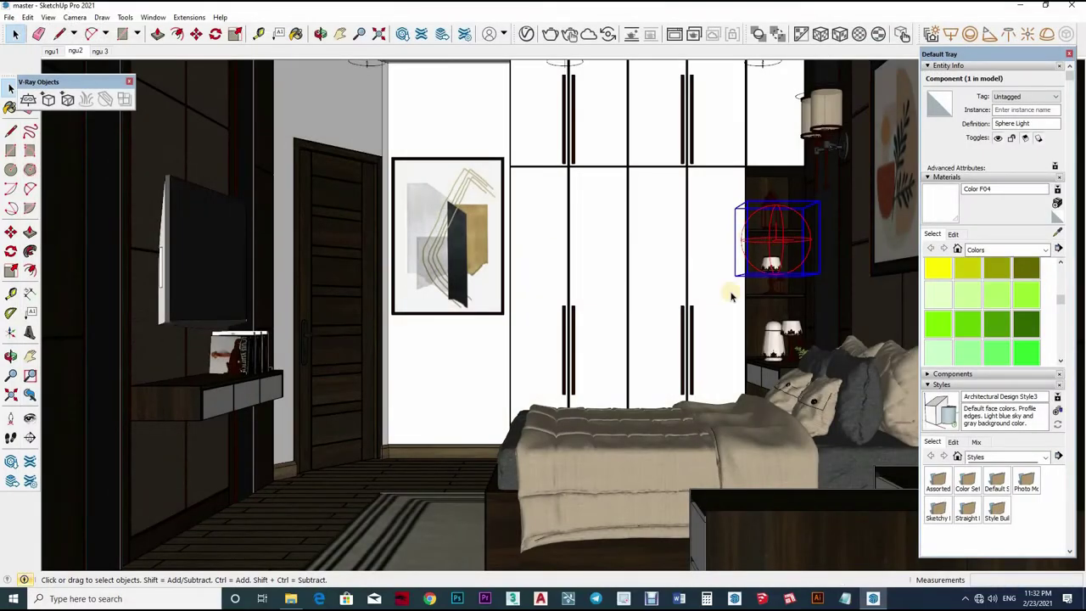
key("Delete")
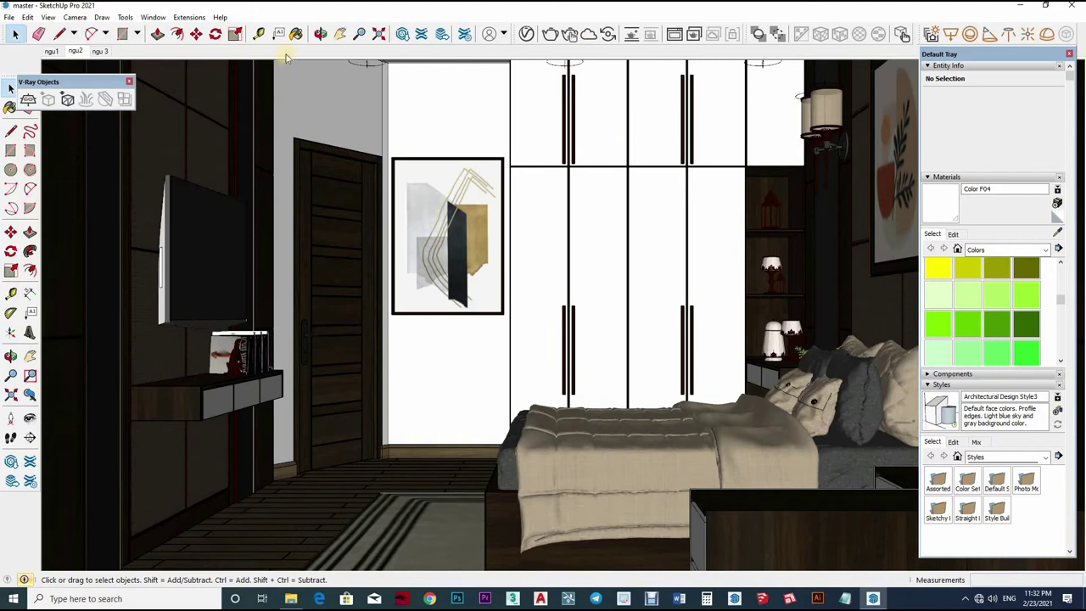
Place a tall V-Ray Rectangle Light in the shelf niche beside the wardrobe
left_click(952, 36)
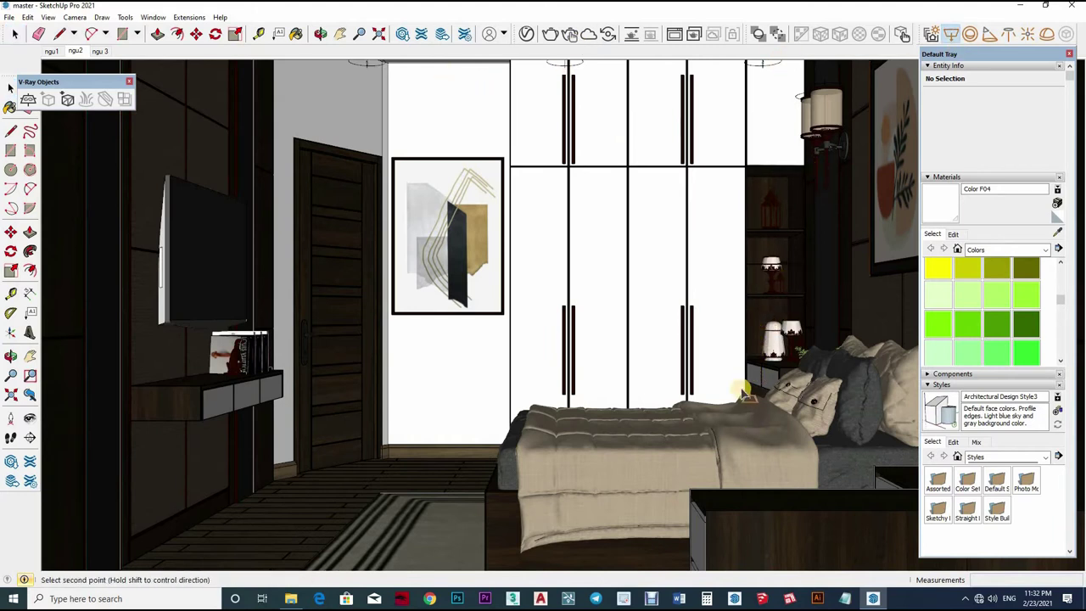
scroll(739, 388, "up", 2)
scroll(750, 420, "up", 2)
middle_click_drag(751, 424, 744, 282)
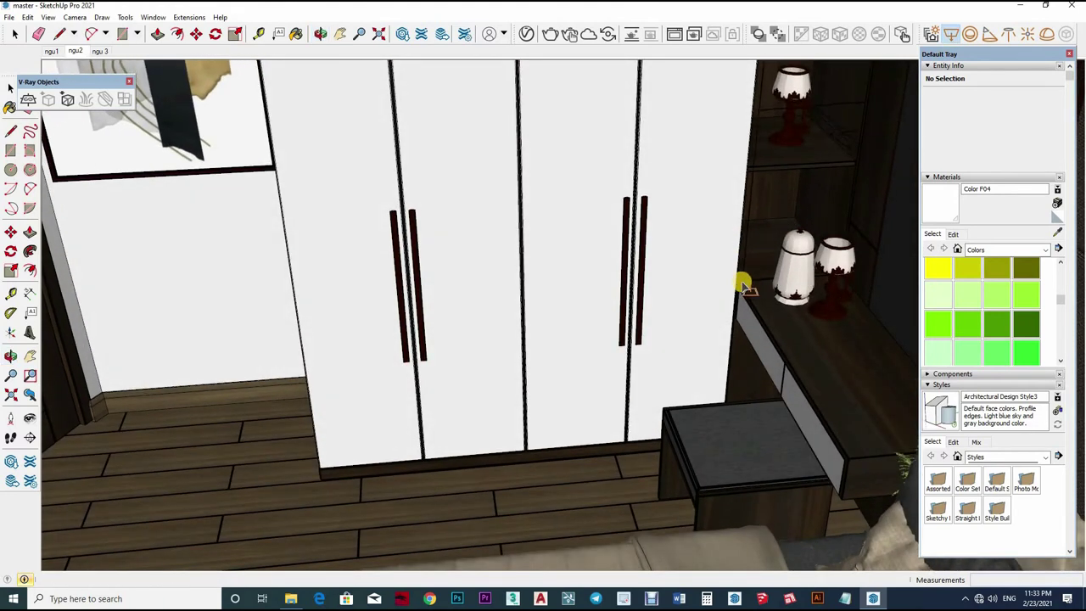
scroll(743, 286, "up", 1)
scroll(799, 153, "down", 1)
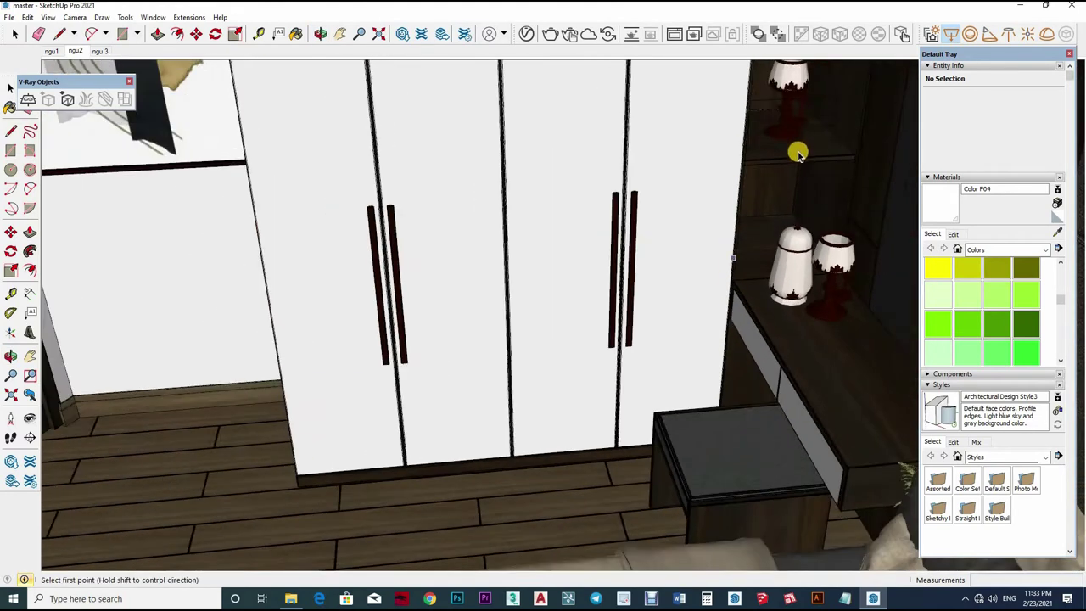
scroll(799, 154, "down", 1)
Select the rectangle light, scale it to fit the niche, and open the V-Ray Asset Editor
left_click(758, 147)
middle_click_drag(758, 150, 781, 194)
scroll(780, 194, "up", 2)
key("s")
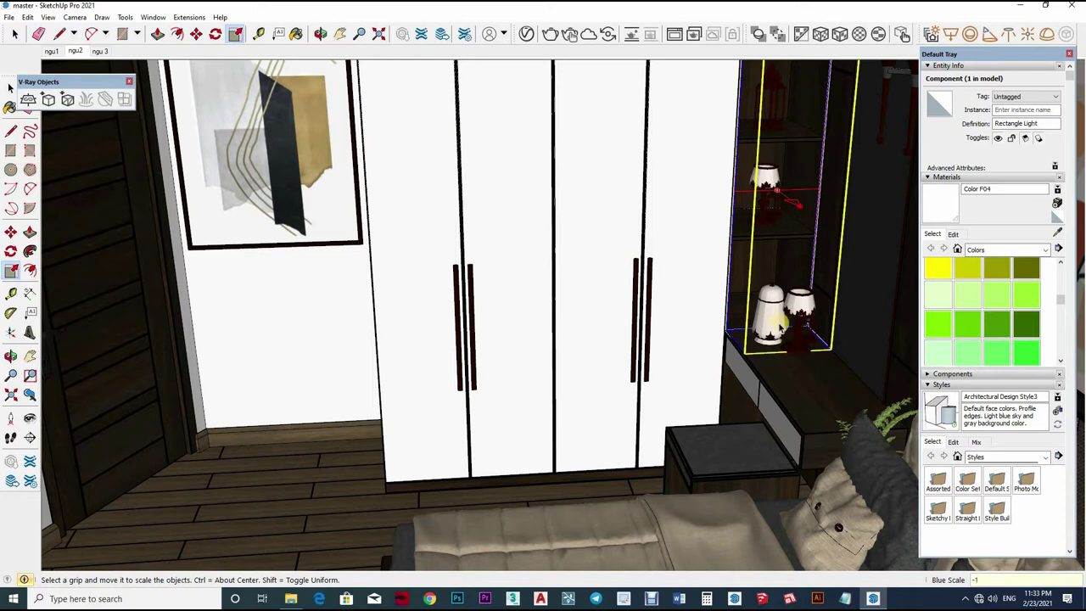
key("space")
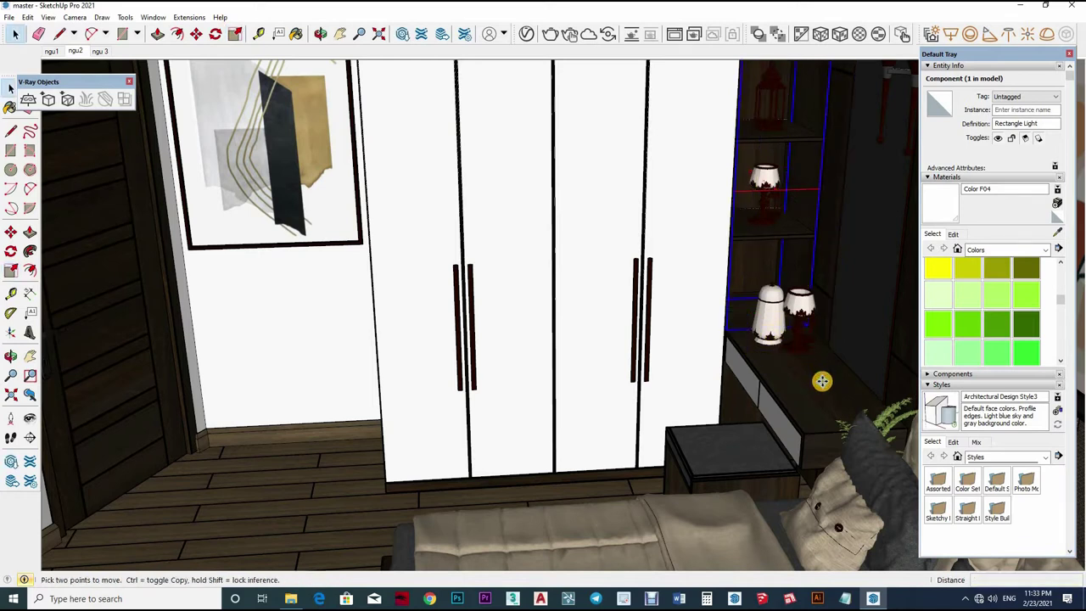
middle_click_drag(816, 377, 796, 275)
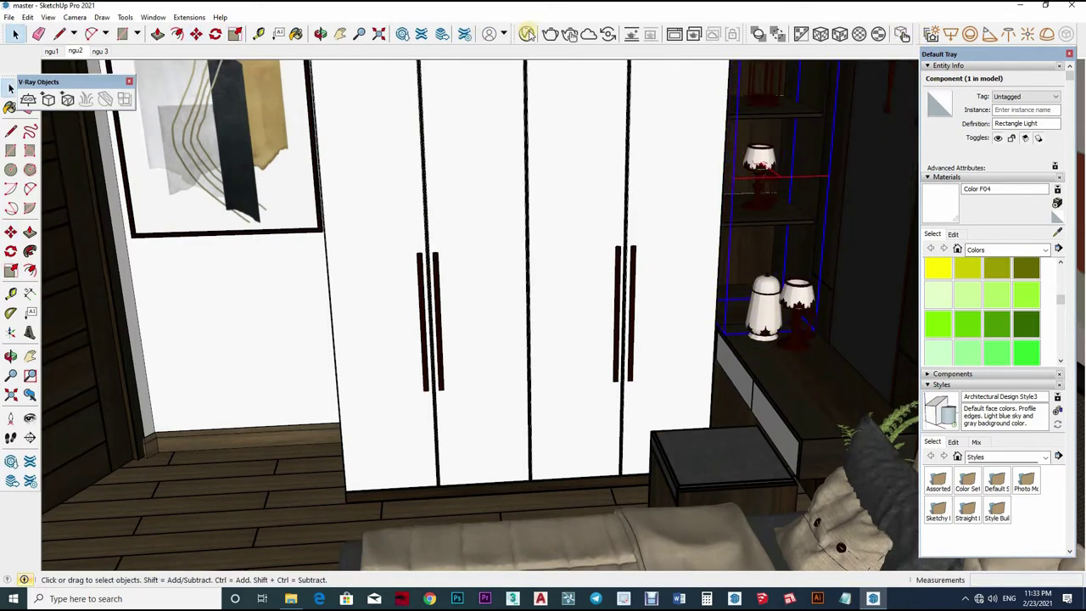
left_click(489, 34)
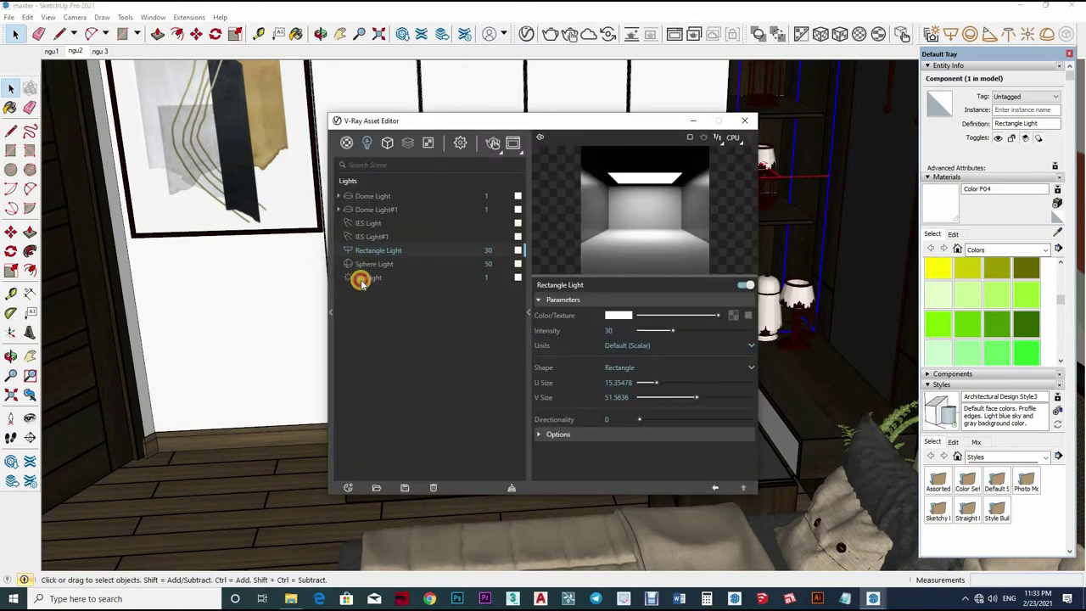
Lower the Rectangle Light intensity to 20 and start a new render of the bedroom
double_click(496, 248)
type("20")
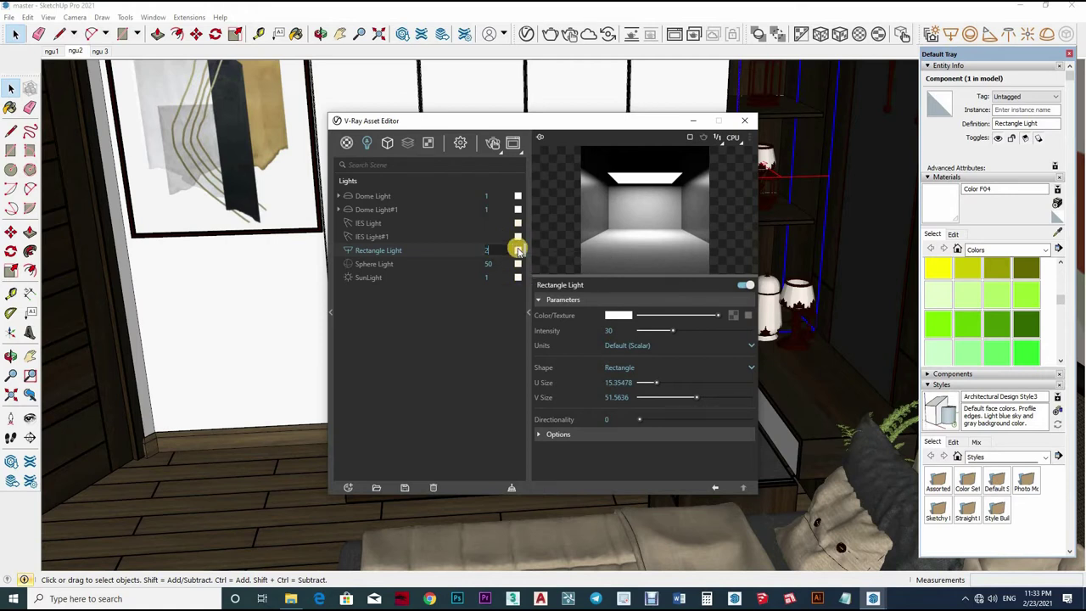
key("Return")
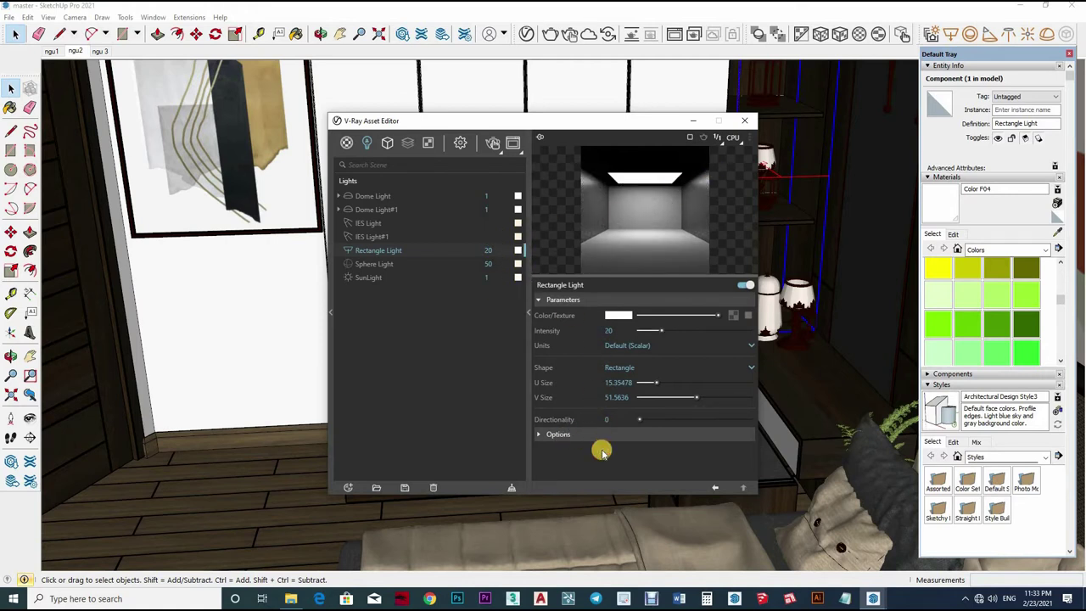
left_click(745, 120)
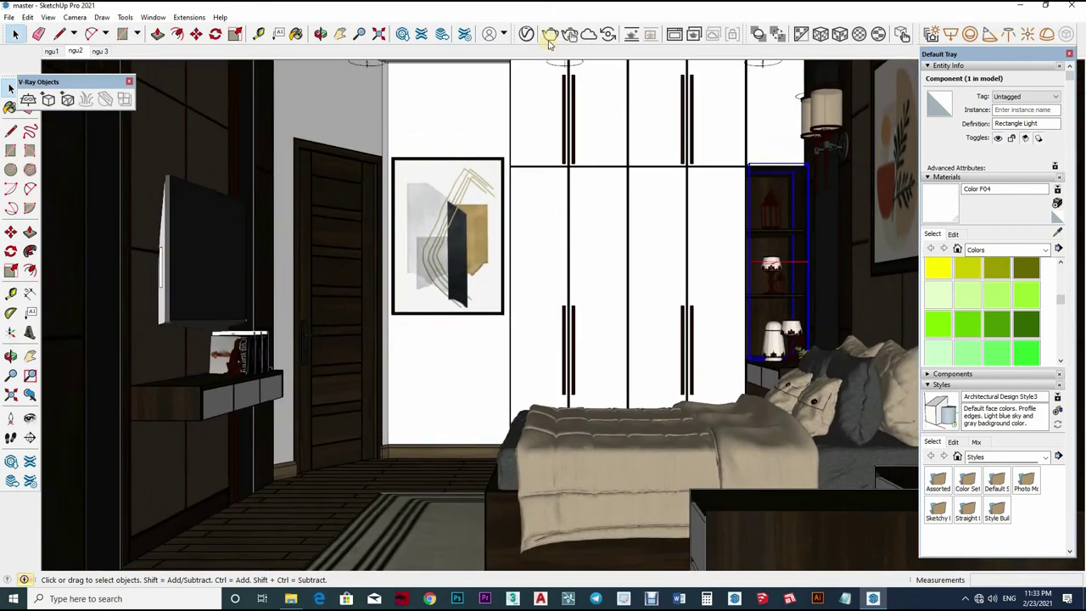
left_click(550, 35)
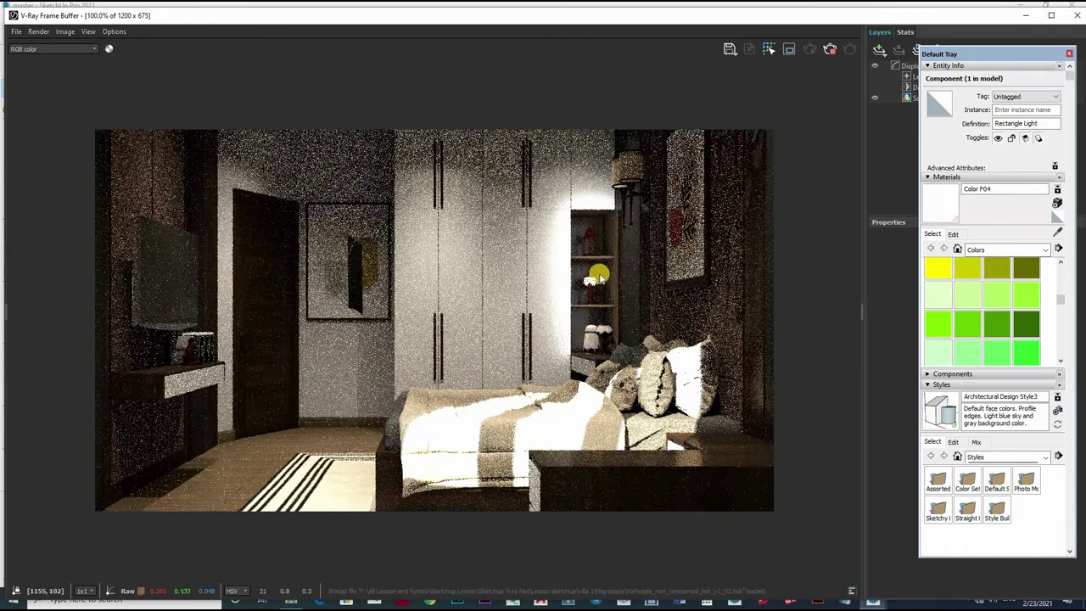
Zoom into the grainy shelf-niche render and abort it
scroll(606, 272, "up", 1)
scroll(594, 335, "down", 1)
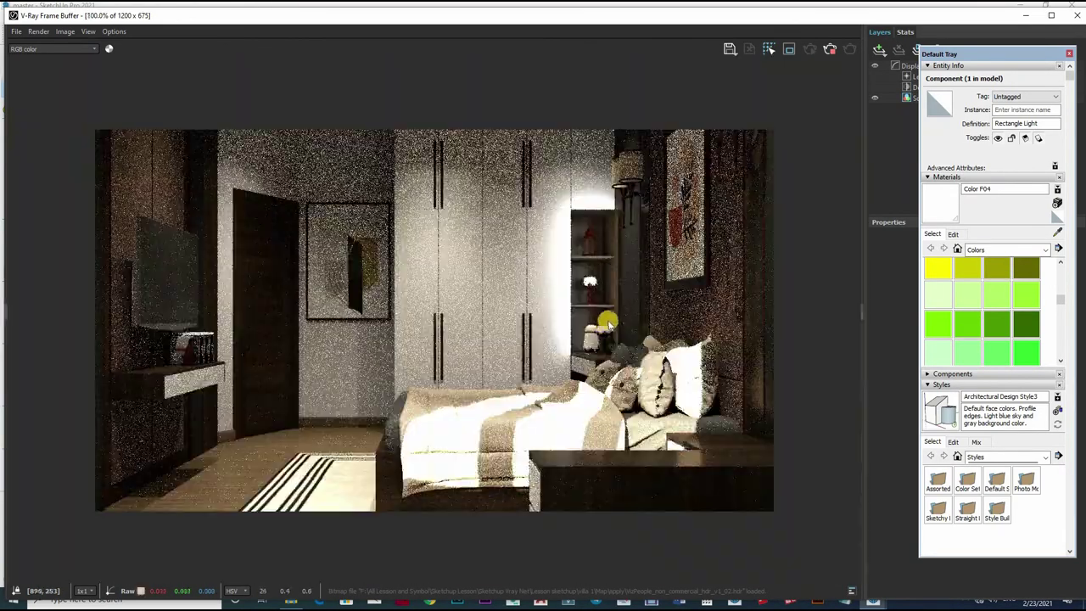
scroll(601, 320, "up", 1)
scroll(606, 321, "down", 1)
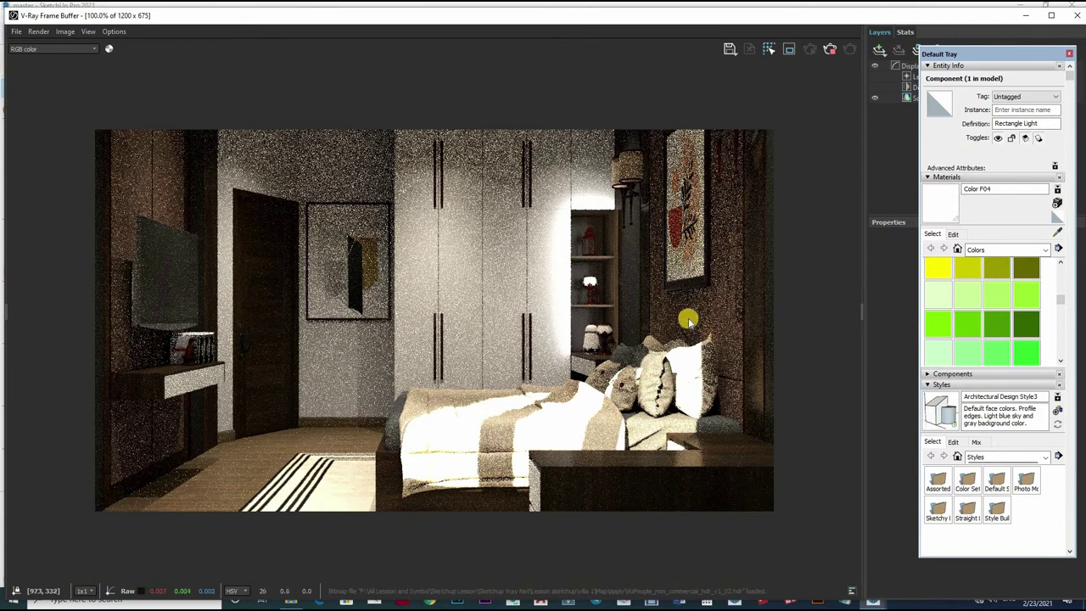
left_click(830, 50)
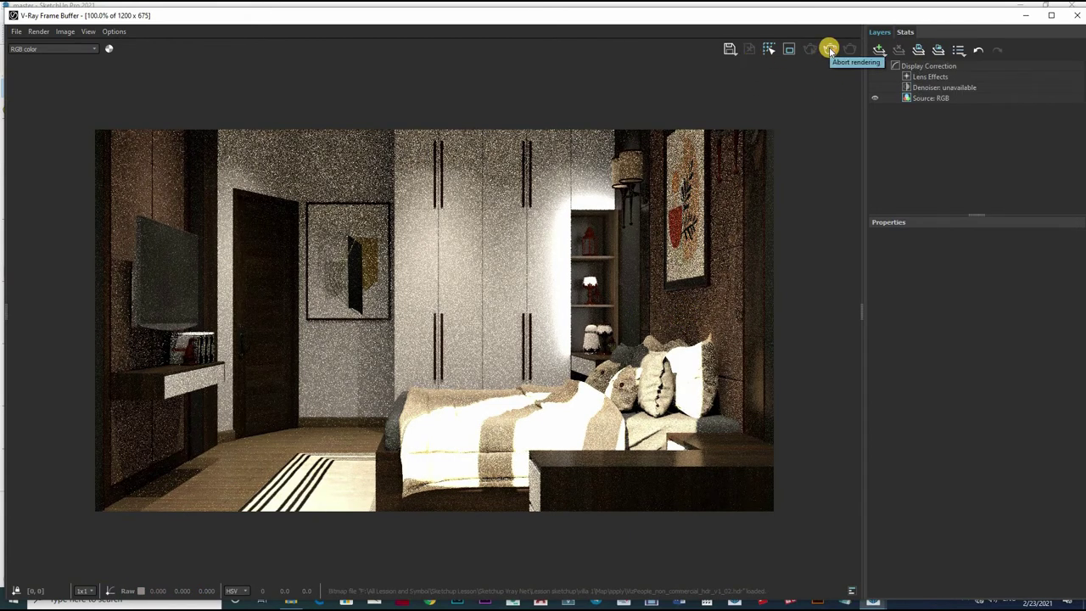
Close the V-Ray Frame Buffer to return to the bedroom model
scroll(597, 261, "up", 2)
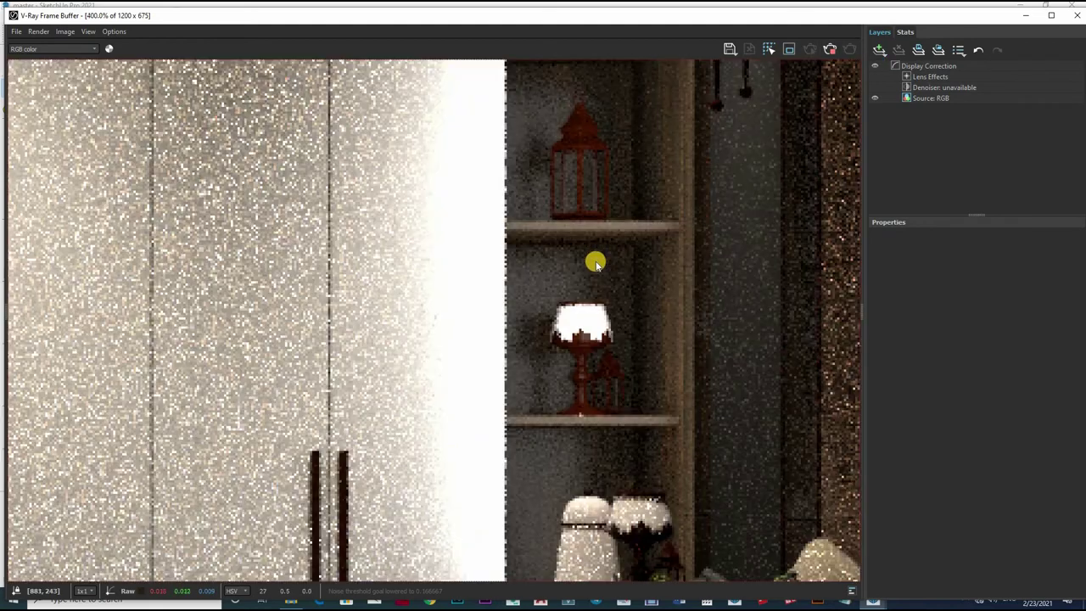
scroll(597, 261, "down", 1)
scroll(597, 261, "down", 1)
scroll(597, 261, "up", 1)
scroll(813, 71, "down", 1)
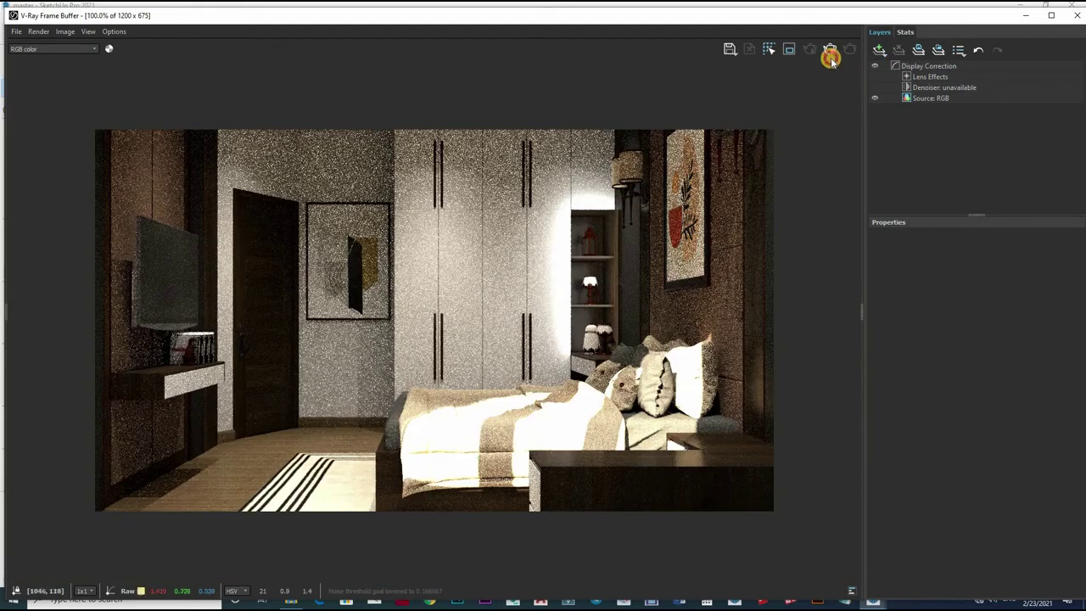
left_click(1074, 17)
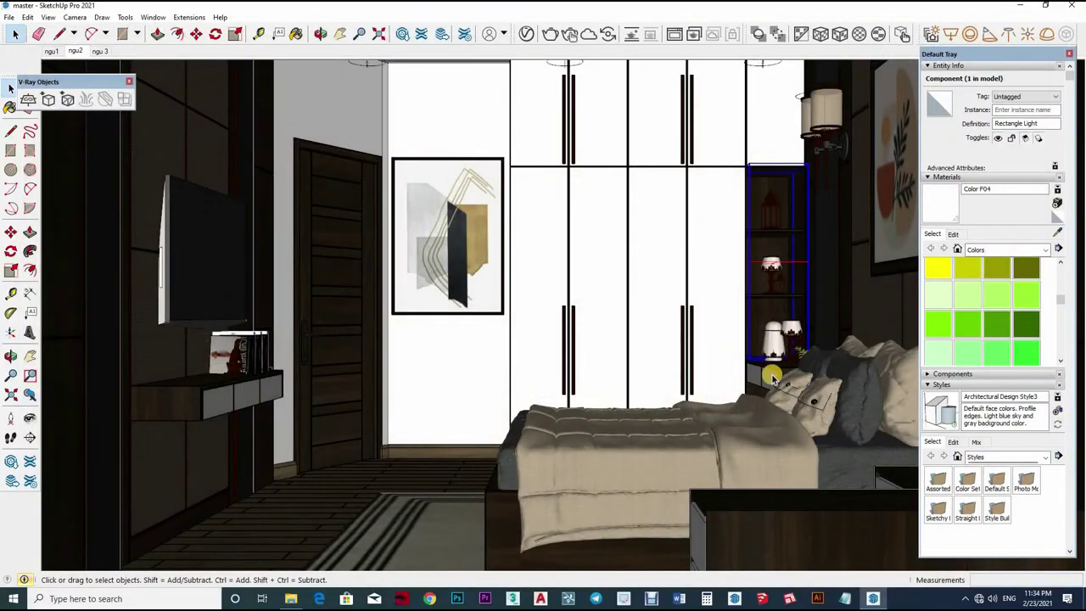
scroll(773, 377, "up", 1)
scroll(793, 365, "up", 2)
key("o")
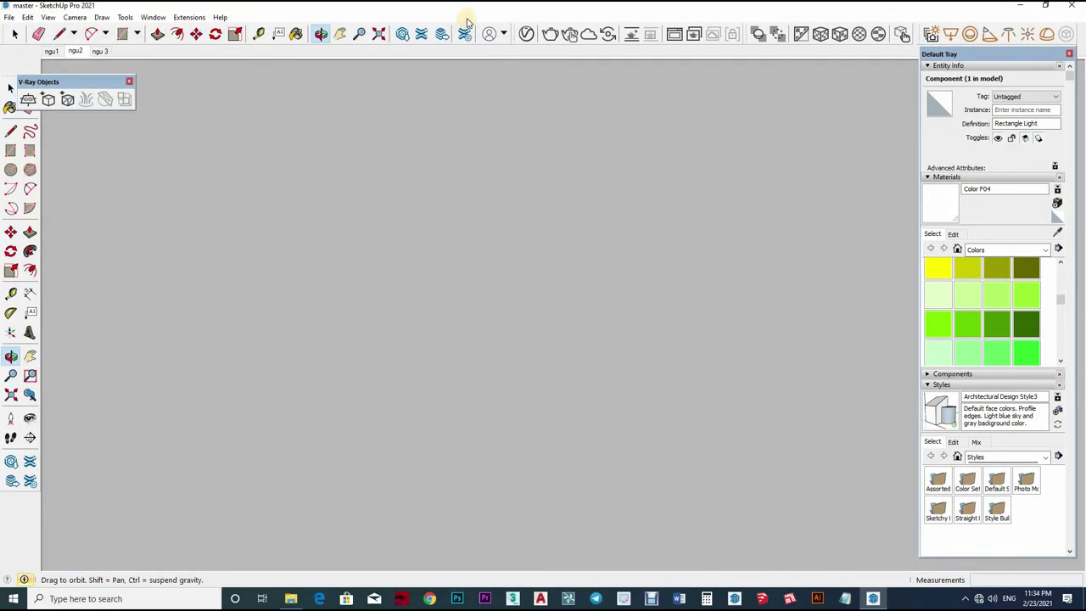
key("m")
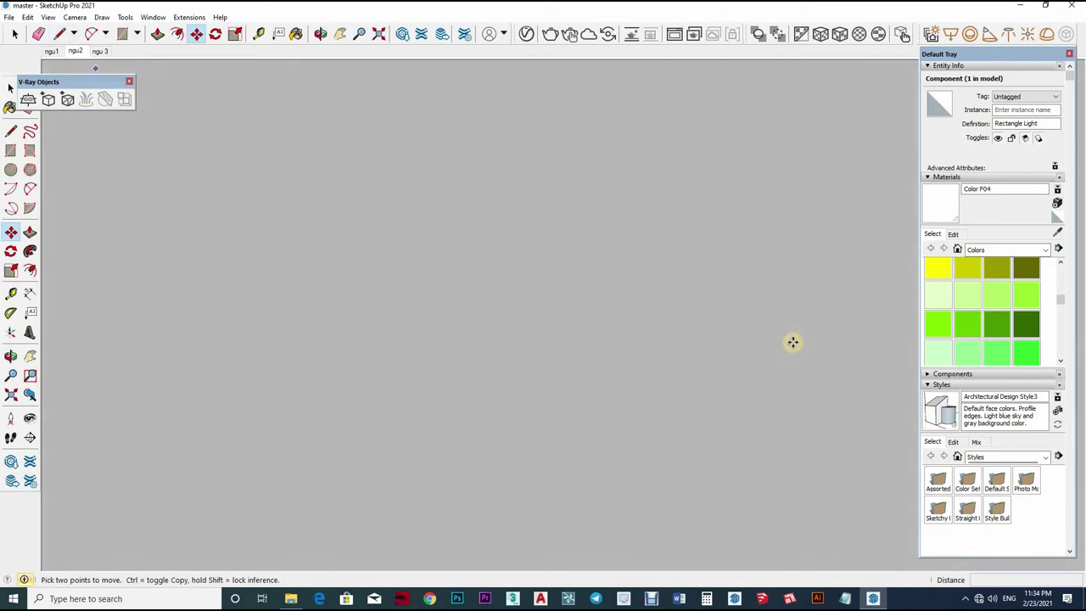
mouse_move(793, 342)
middle_mouse_down()
mouse_move(771, 369)
mouse_move(788, 417)
mouse_move(761, 347)
mouse_move(807, 462)
middle_mouse_up()
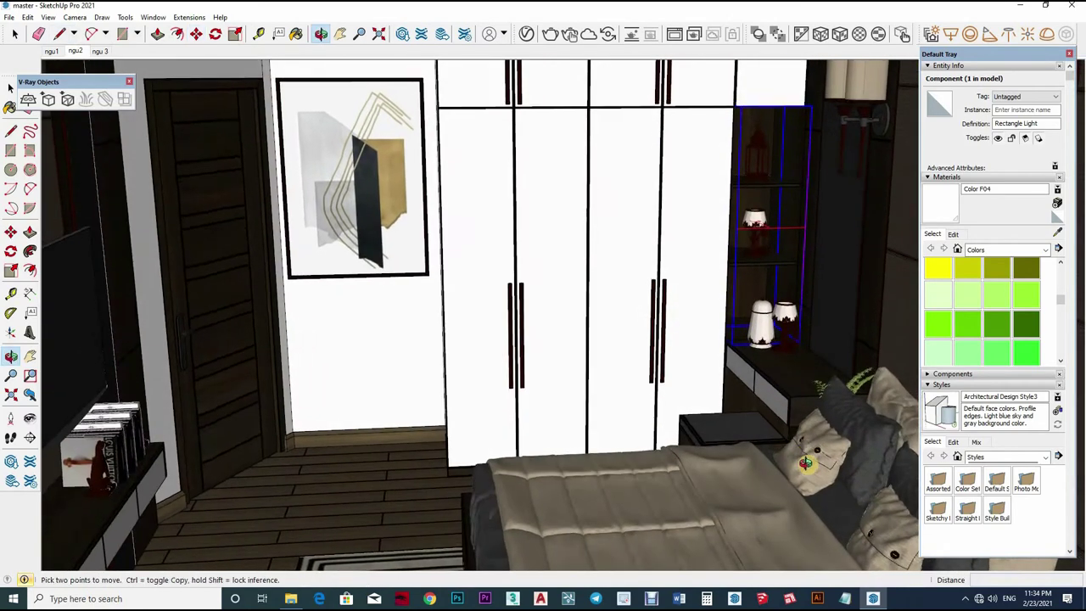
scroll(789, 441, "up", 3)
middle_click_drag(771, 421, 733, 366)
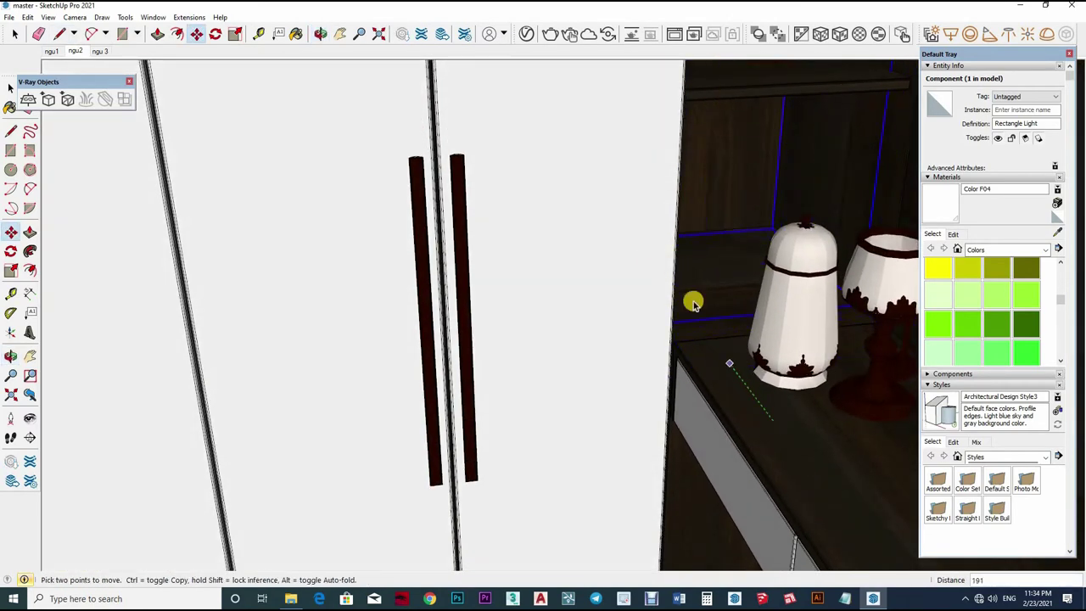
scroll(659, 194, "down", 3)
mouse_move(659, 194)
middle_mouse_down()
mouse_move(674, 315)
mouse_move(751, 151)
mouse_move(849, 65)
middle_mouse_up()
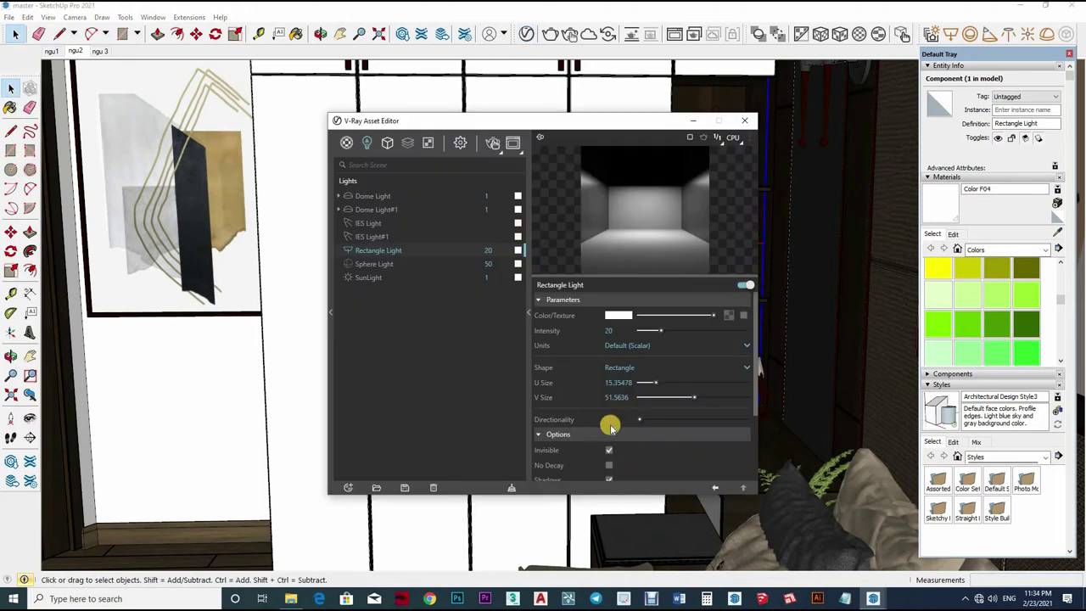
Try the Lumens, Watts and Radiance light units, then keep Default (Scalar)
scroll(611, 427, "down", 2)
scroll(638, 434, "down", 2)
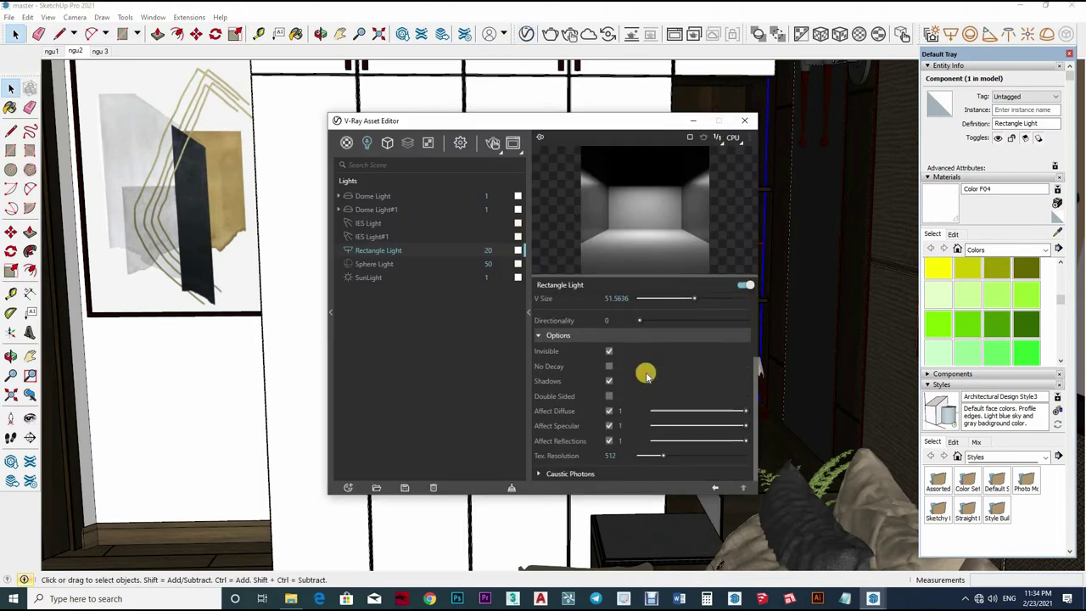
scroll(654, 354, "up", 4)
left_click(634, 345)
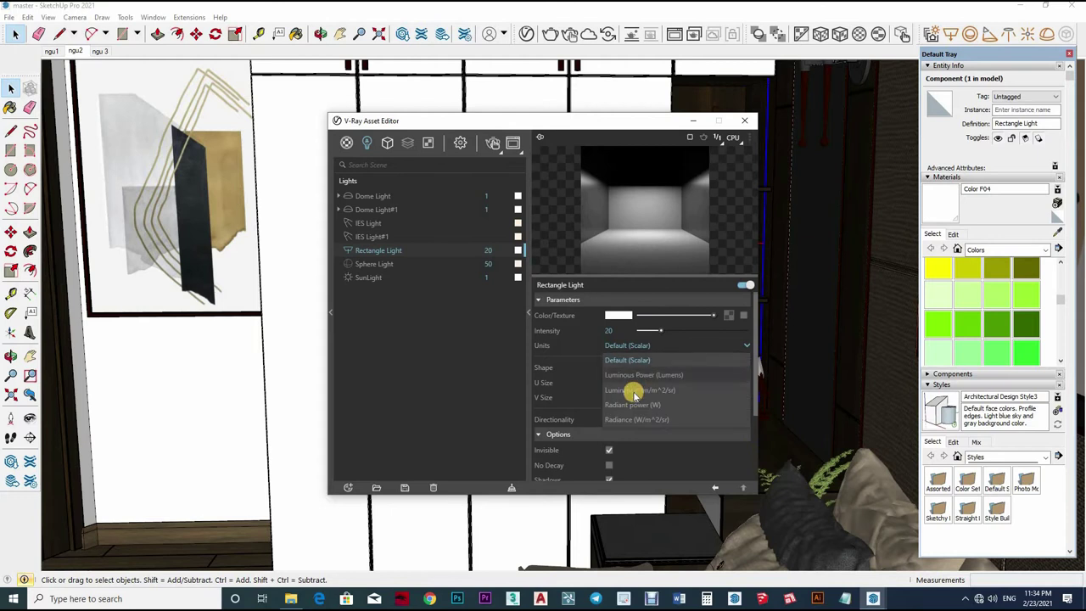
left_click(654, 352)
left_click(646, 345)
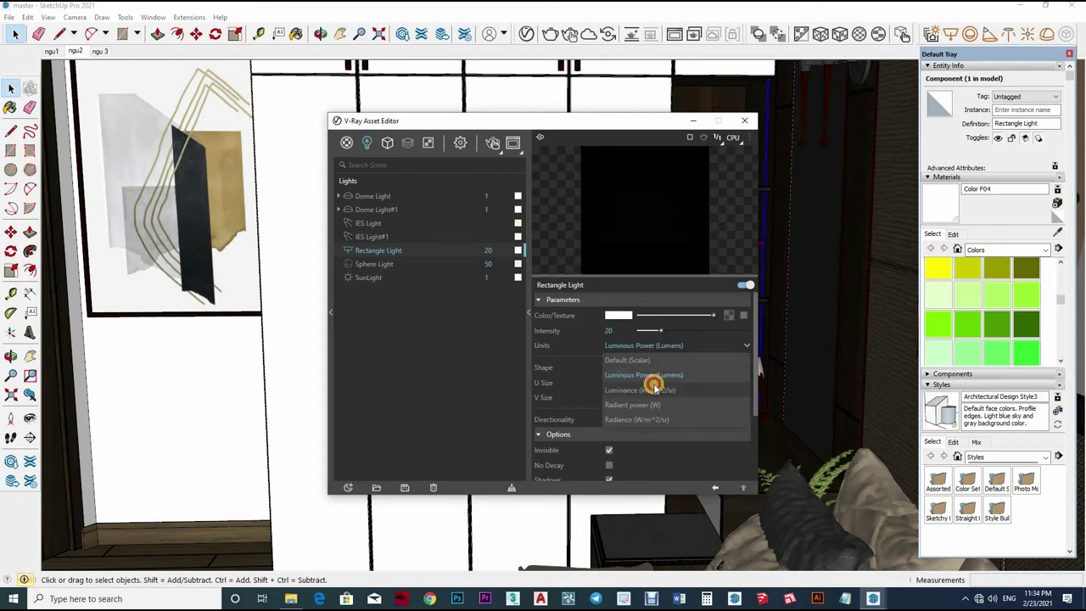
left_click(650, 383)
left_click(648, 346)
left_click(663, 350)
left_click(663, 350)
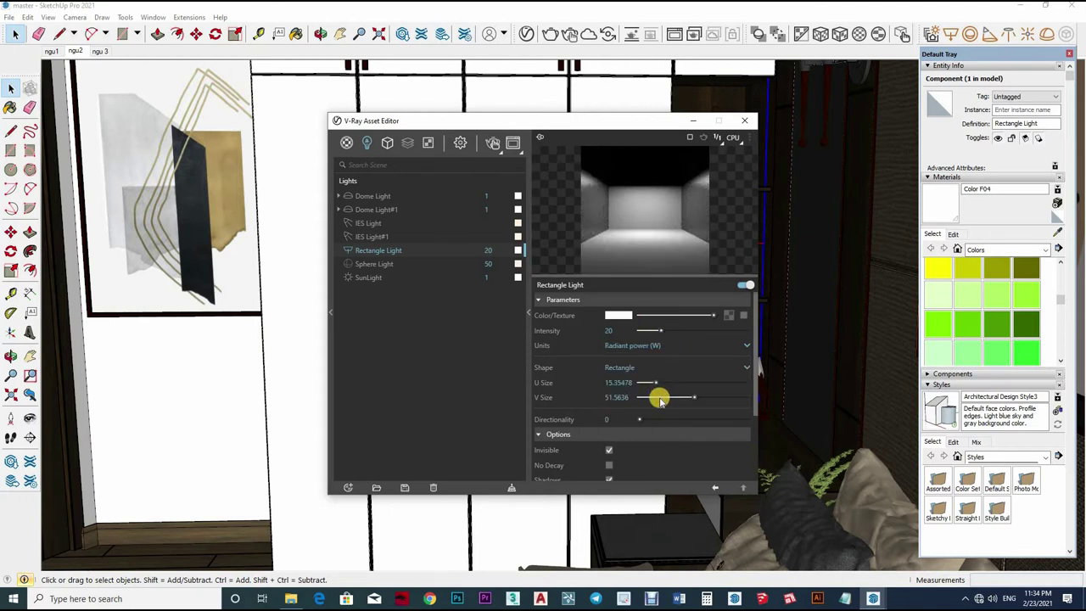
left_click(659, 368)
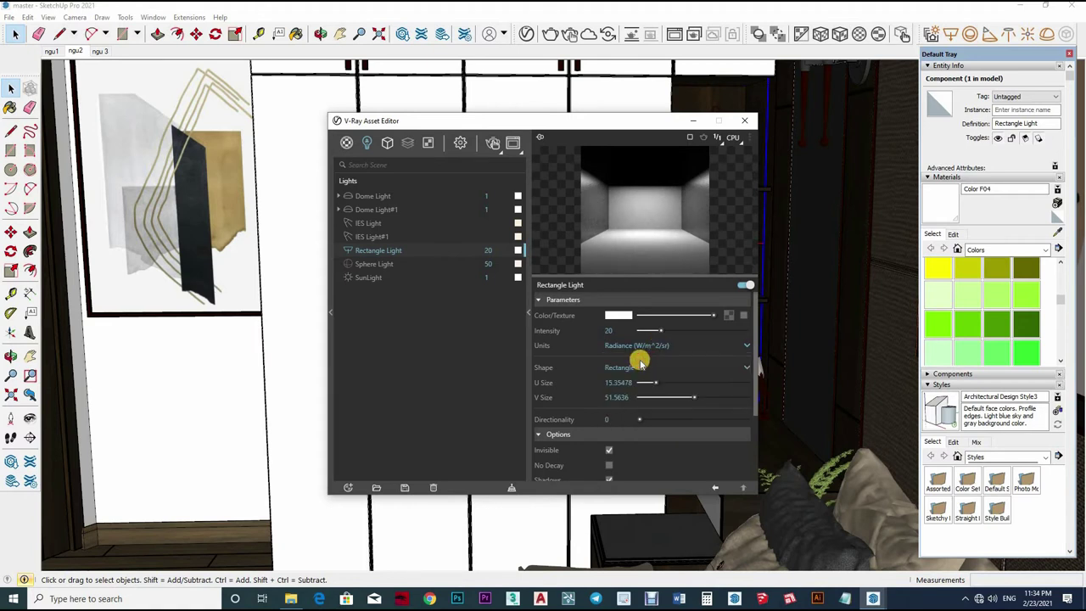
left_click(649, 349)
left_click(659, 352)
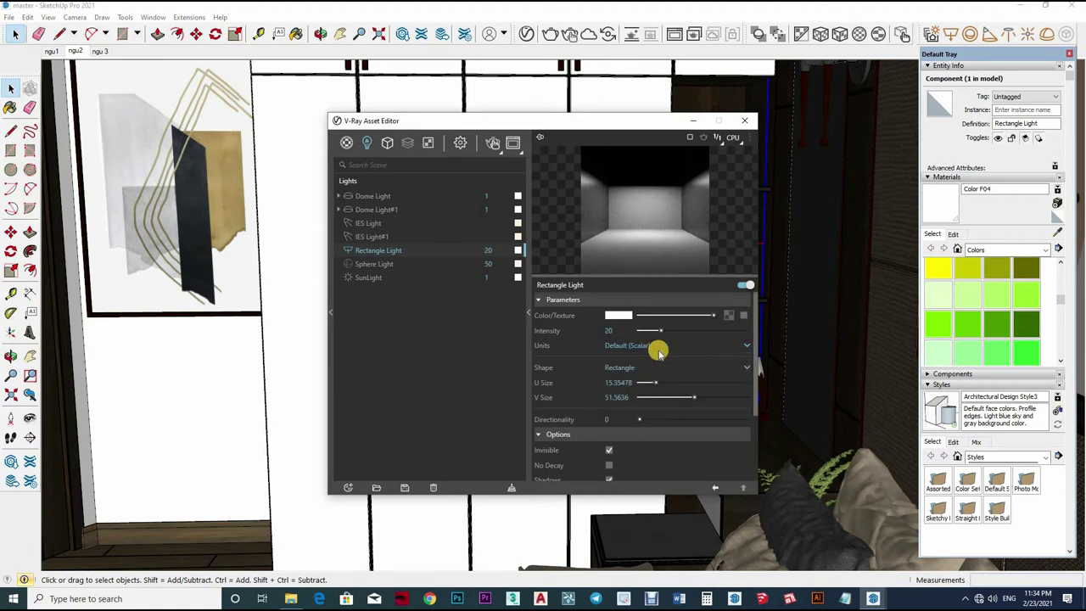
Set the area light intensity to 5, toggle Double Sided, and close the editor
type("5")
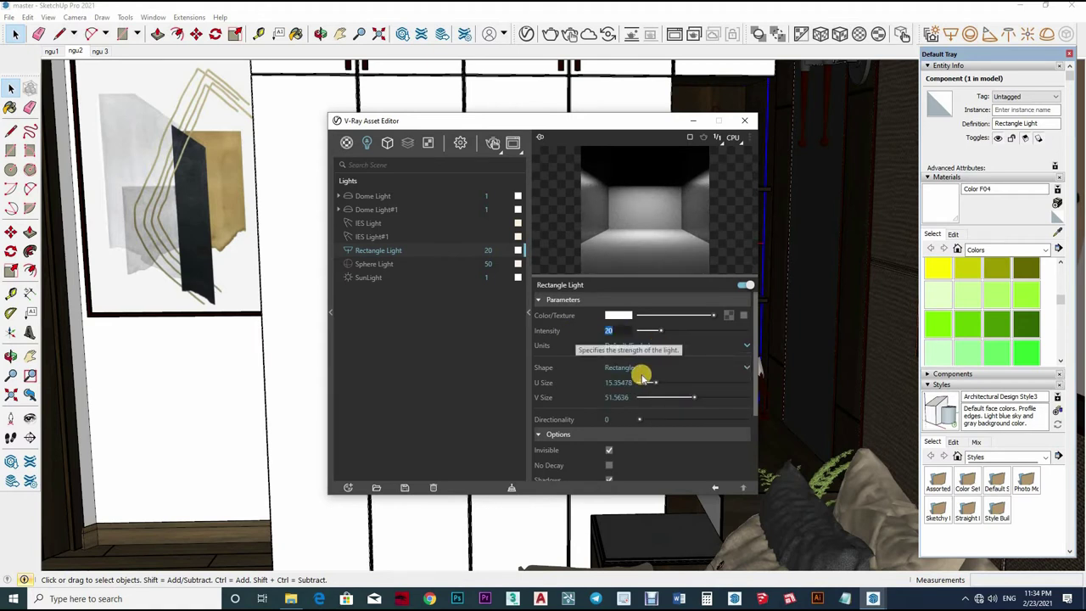
key("Return")
scroll(644, 404, "down", 3)
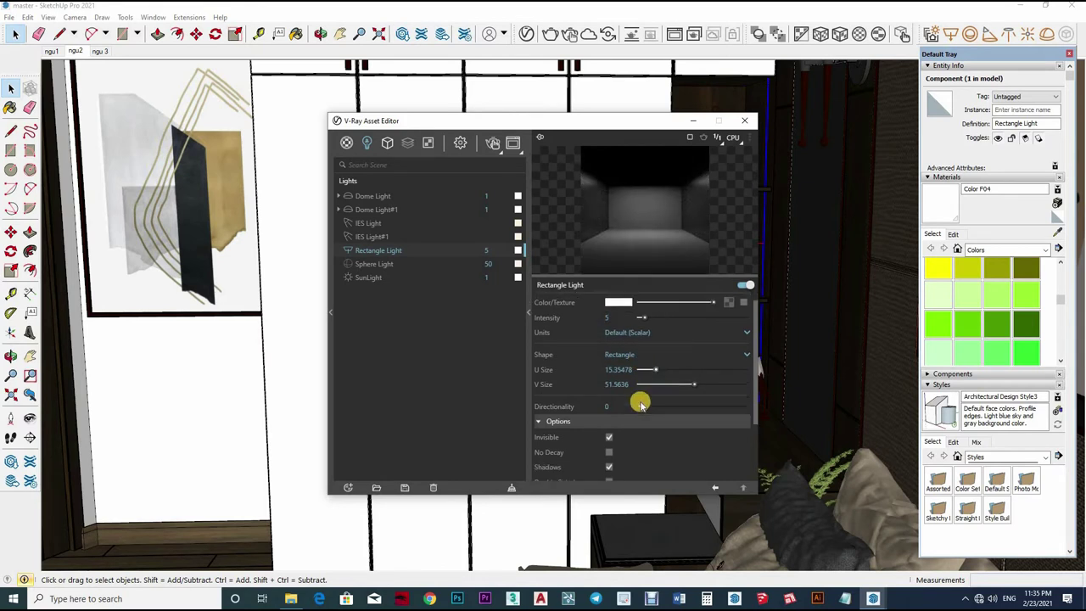
left_click(609, 366)
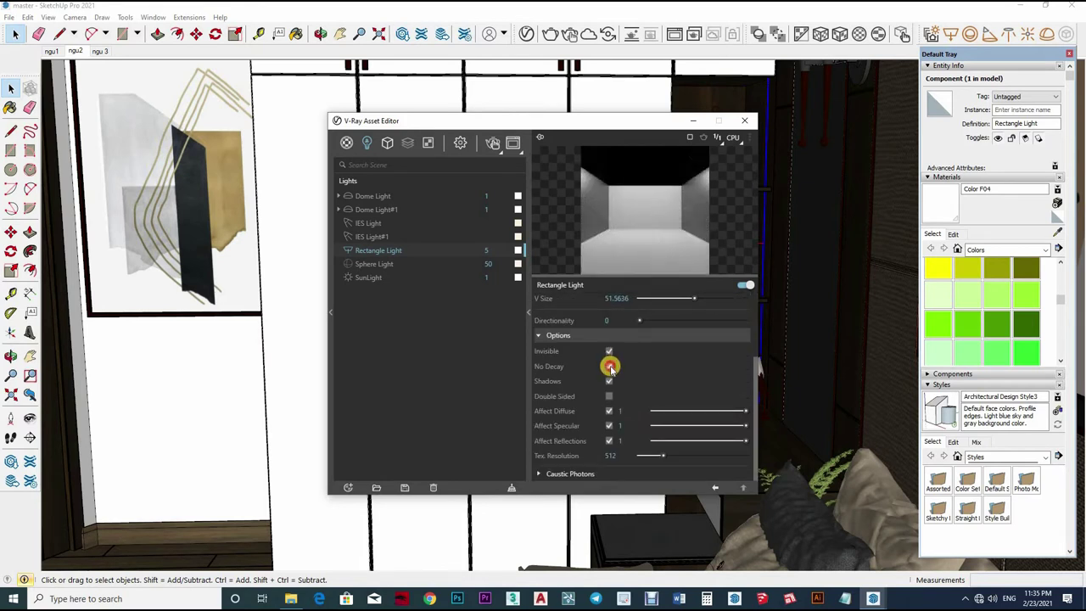
left_click(609, 395)
left_click(609, 396)
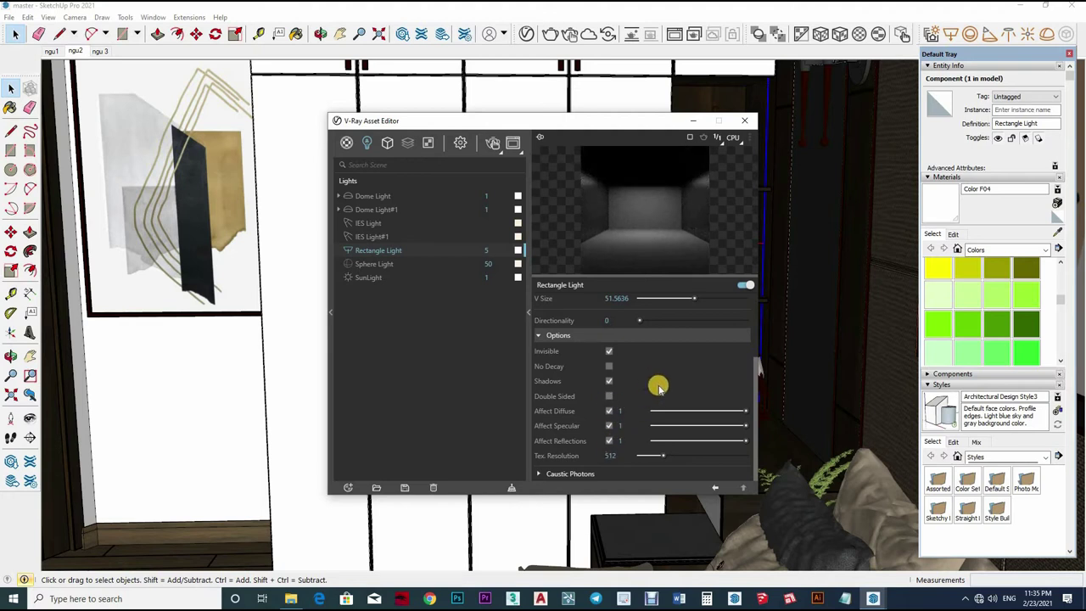
scroll(659, 387, "up", 3)
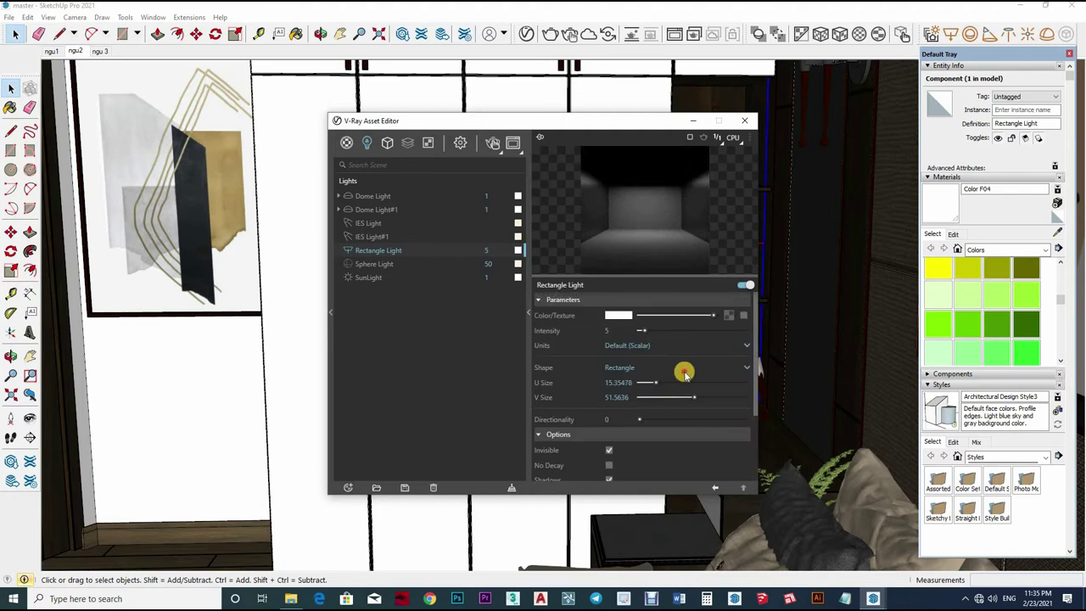
scroll(660, 367, "down", 1)
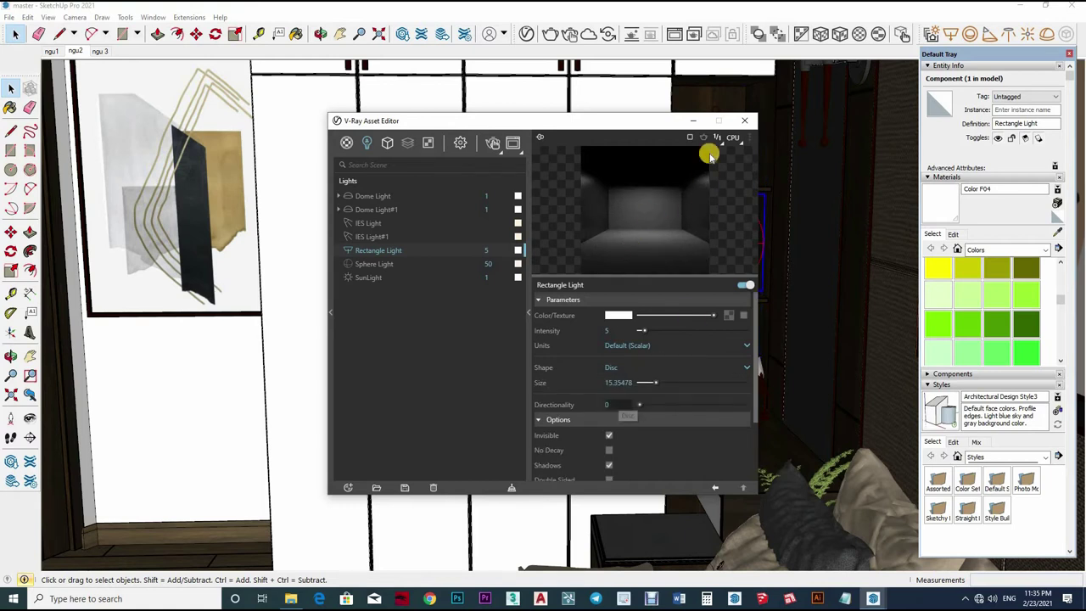
left_click(736, 34)
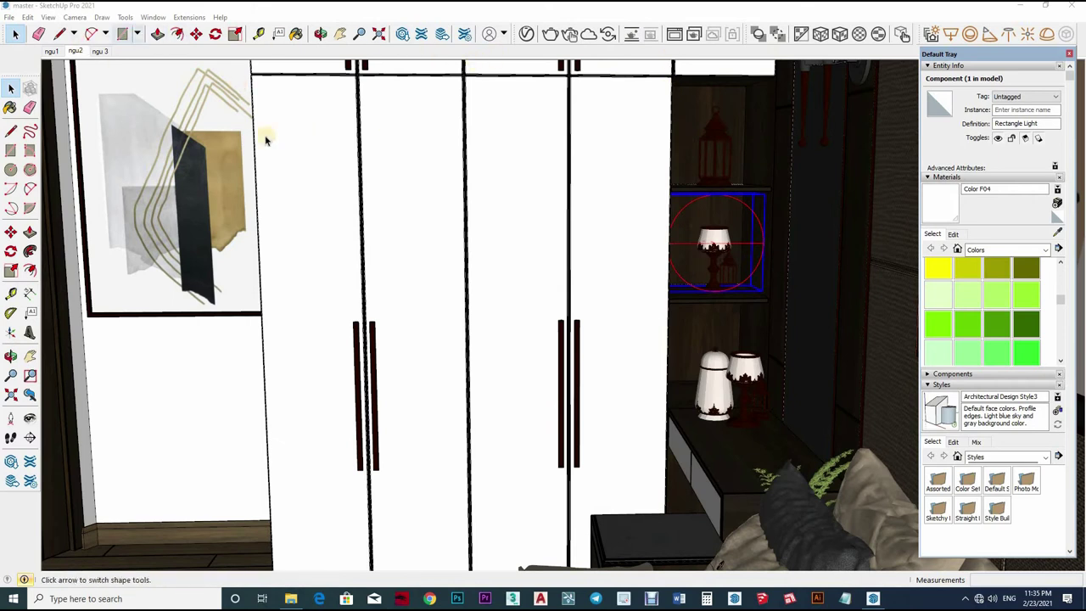
left_click(80, 52)
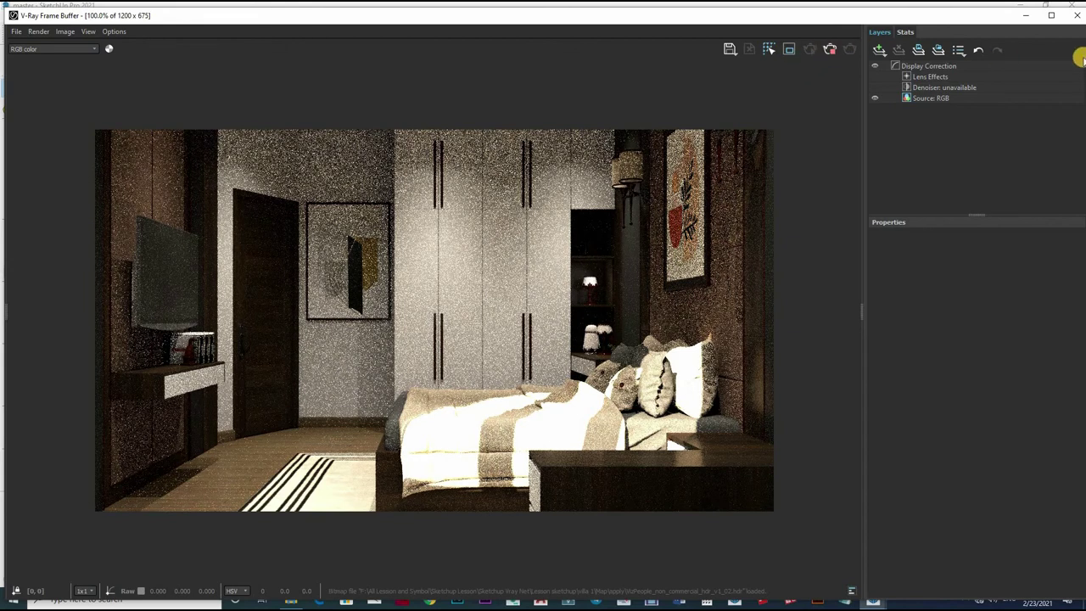
left_click(1076, 18)
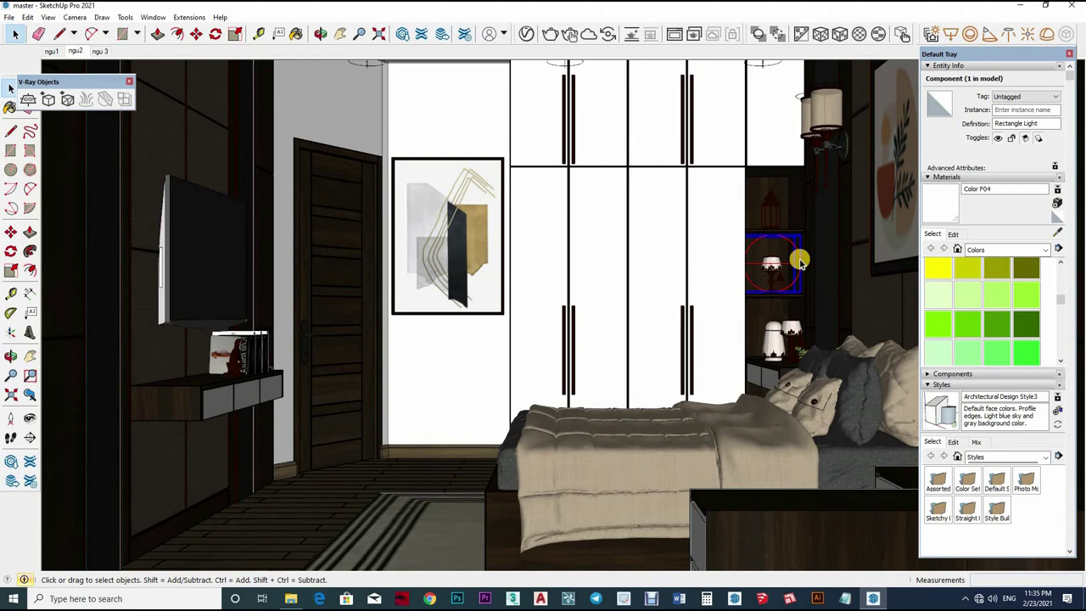
Load an HDR sky bitmap as Dome Light#1's Color/Texture HDR
key("ctrl+t")
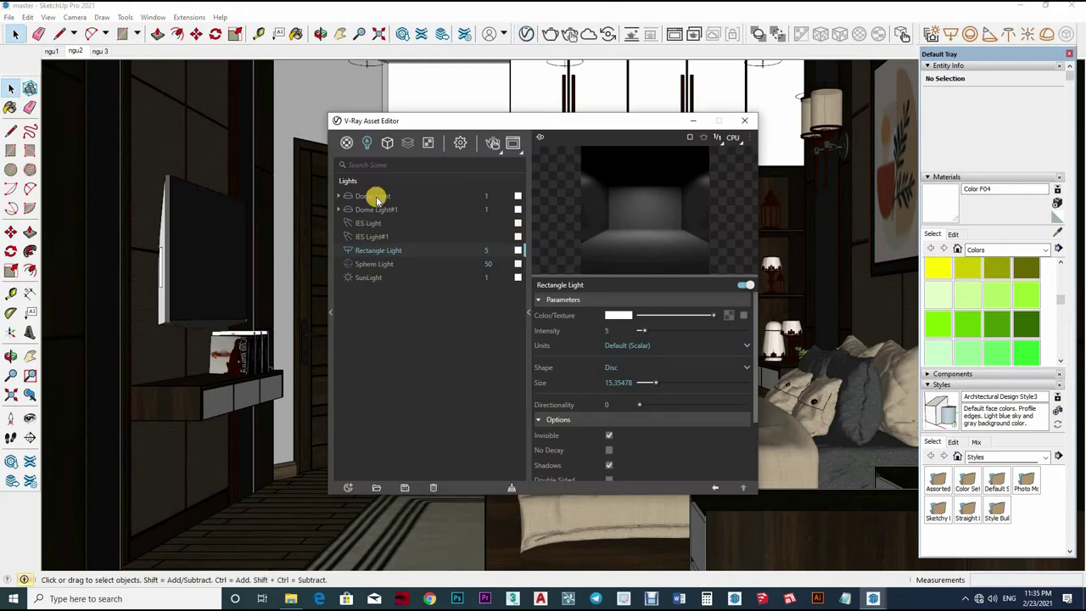
left_click(373, 198)
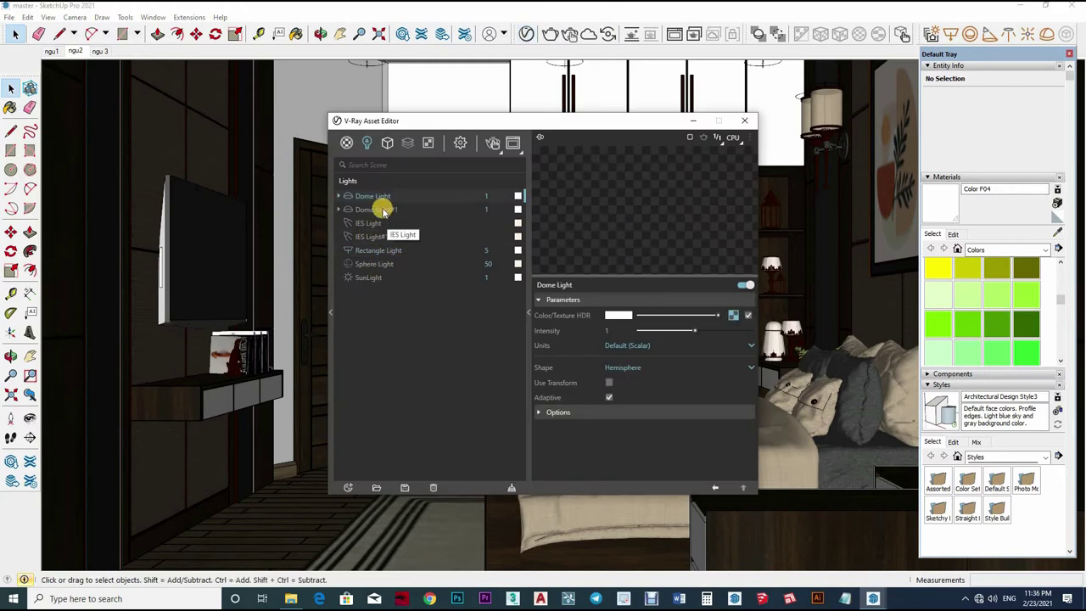
left_click(383, 209)
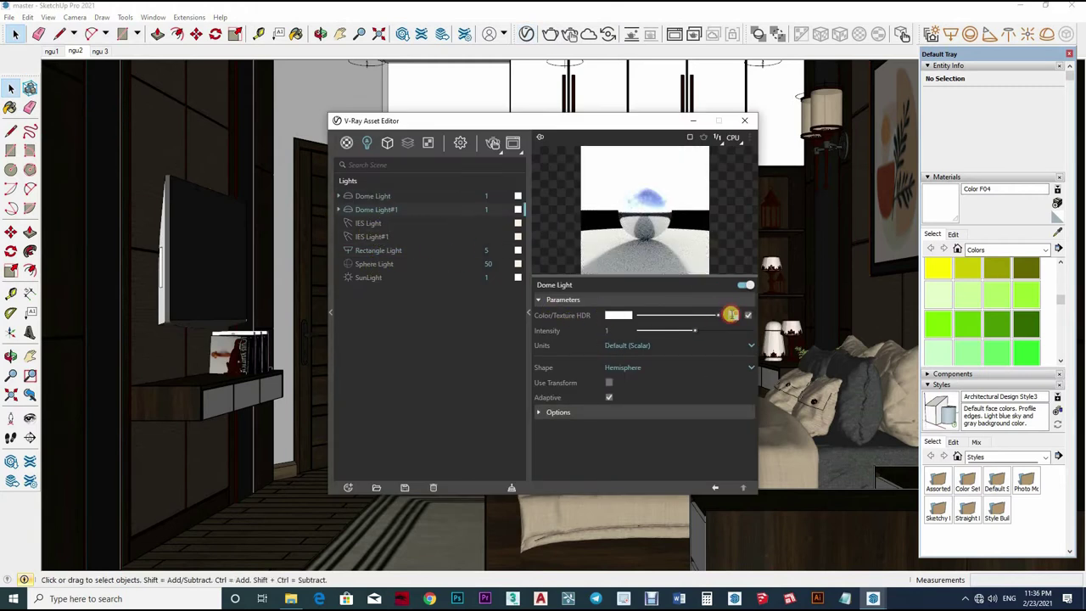
left_click(732, 315)
left_click(550, 290)
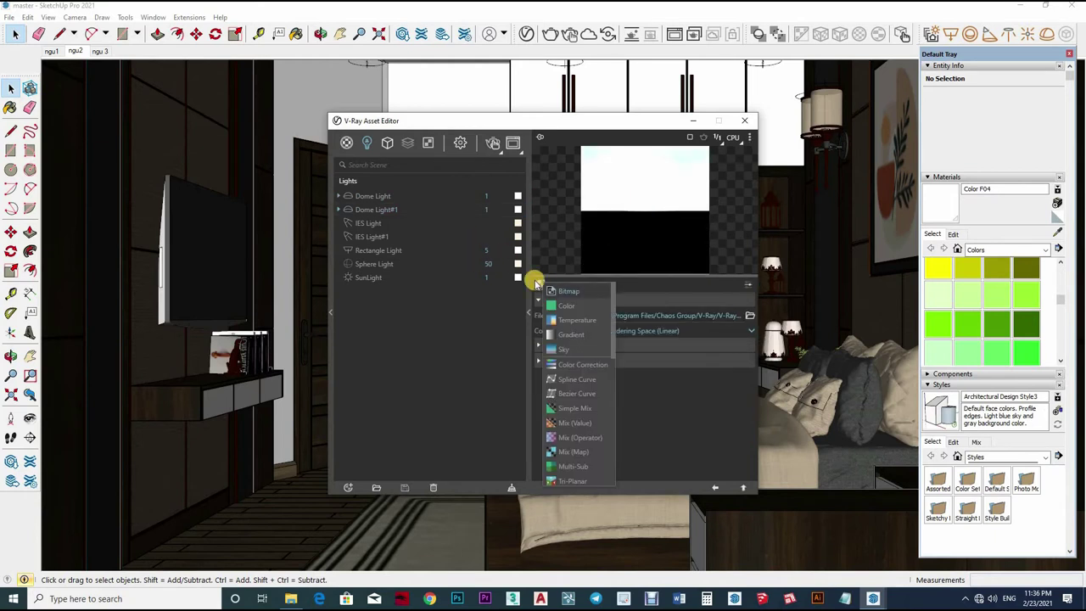
left_click(561, 292)
double_click(529, 296)
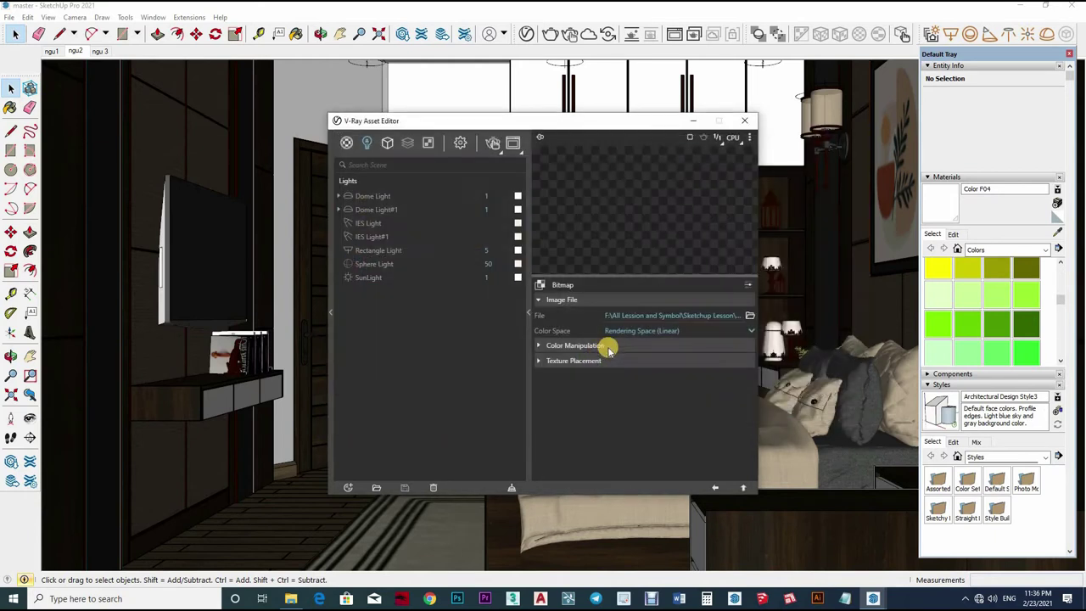
Review the HDR texture's colour manipulation and placement settings
left_click(598, 347)
left_click(613, 347)
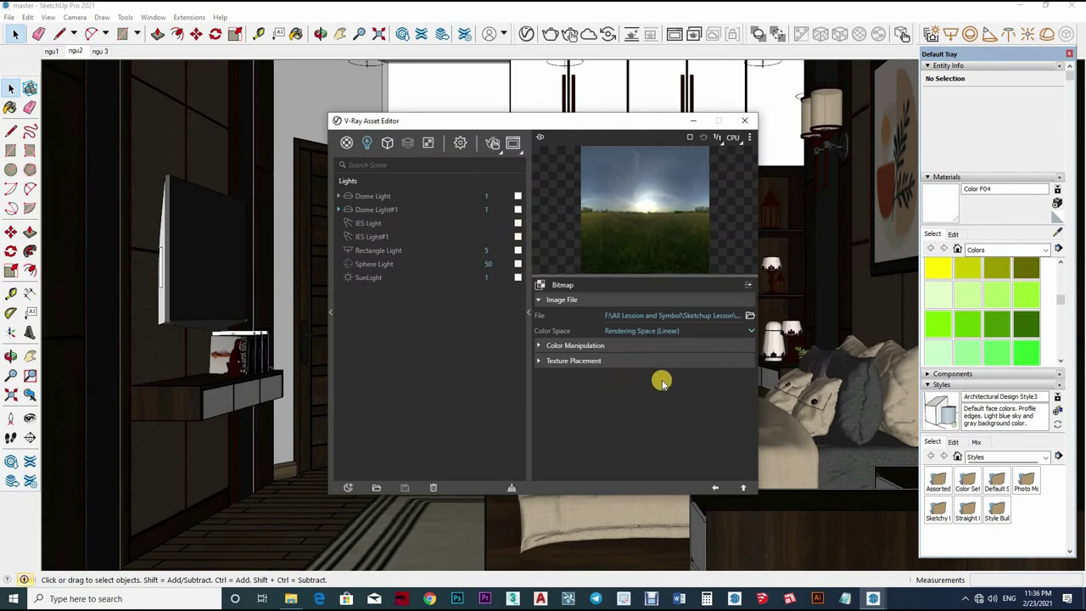
left_click(662, 362)
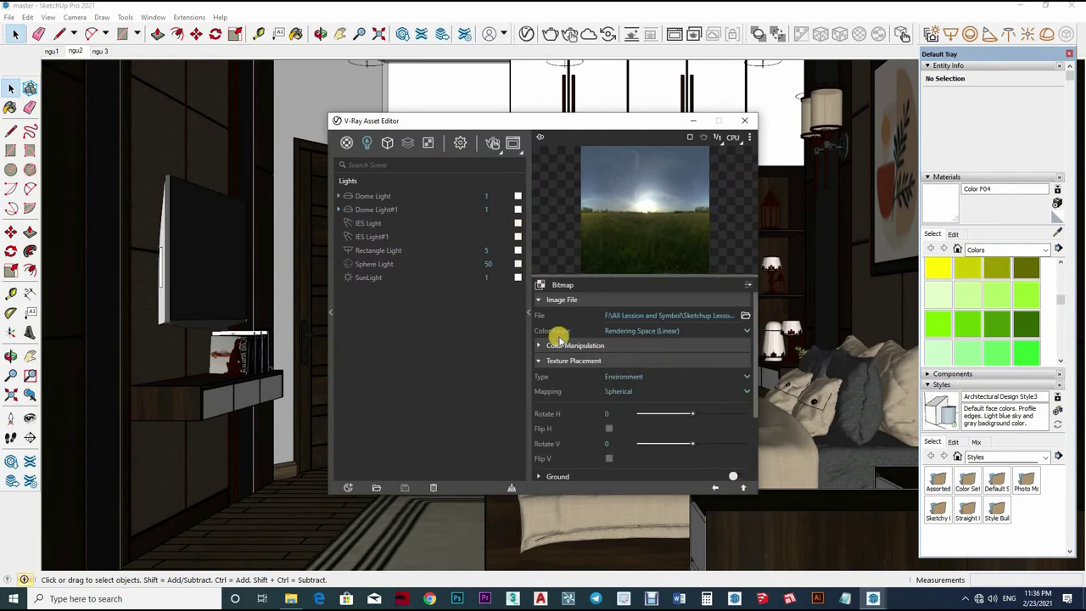
left_click(560, 339)
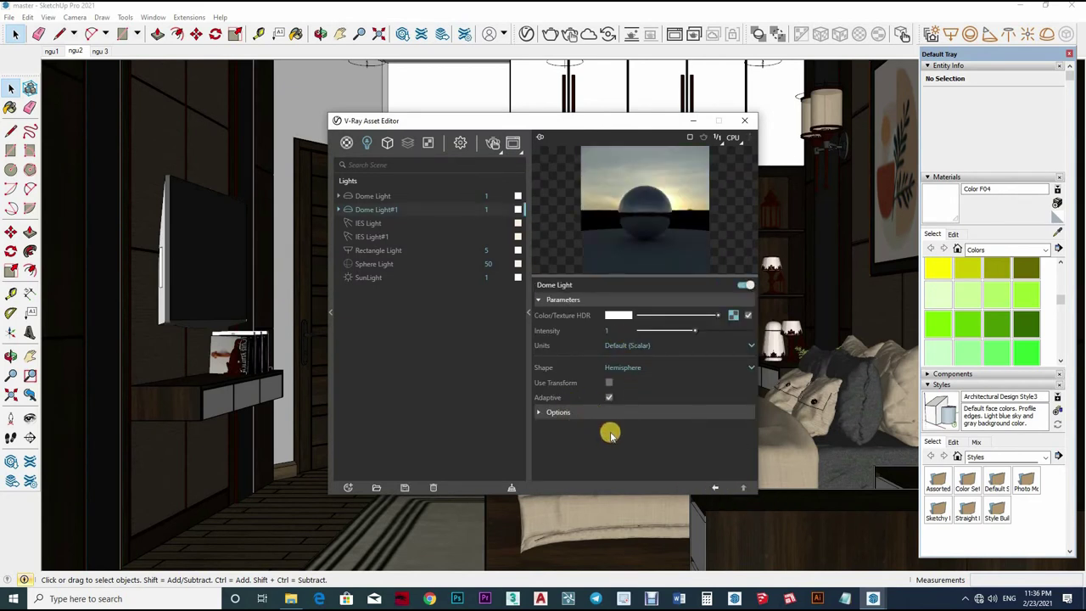
Make Dome Light#1 a sphere with intensity 5 in scalar units, then close the editor
left_click(610, 429)
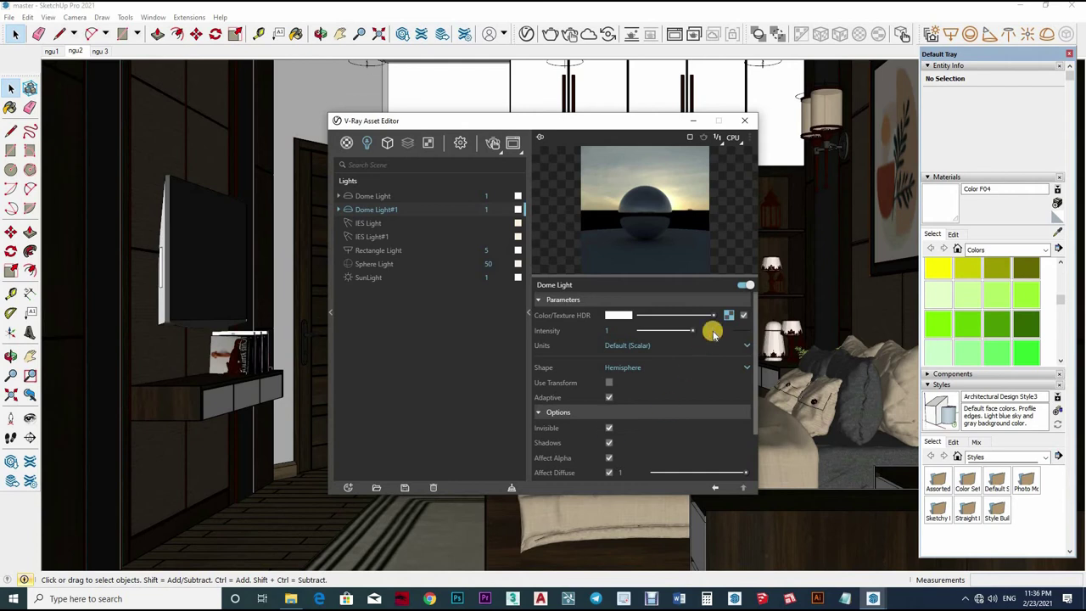
left_click(650, 346)
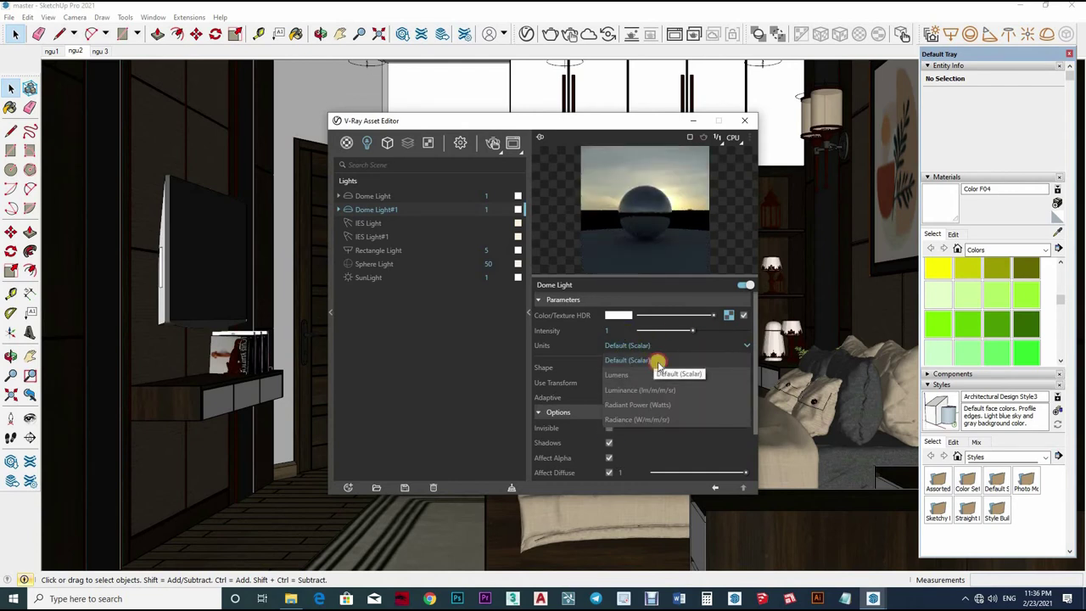
left_click(645, 376)
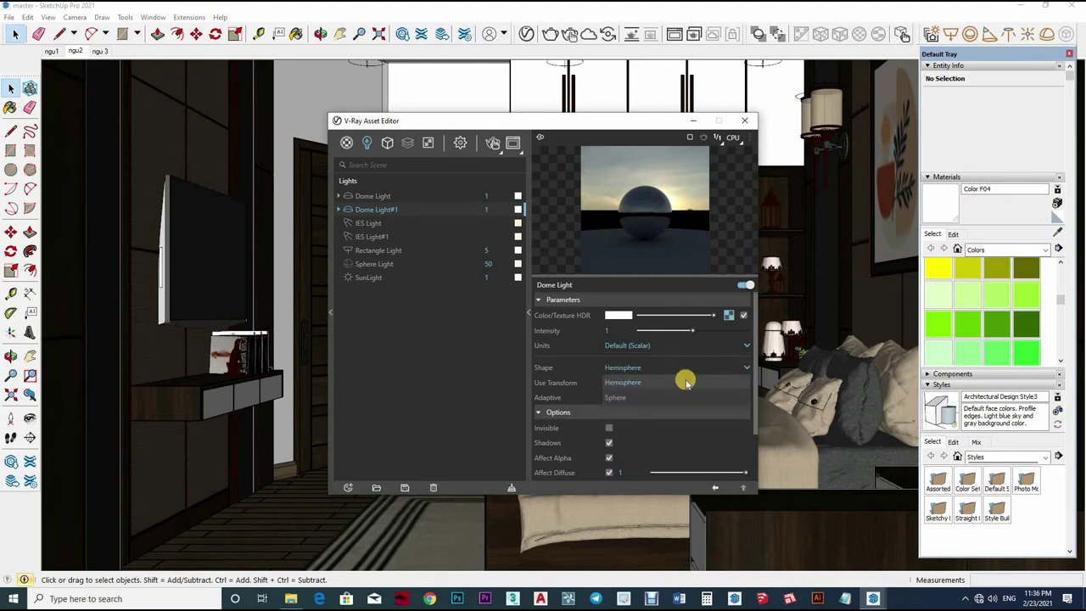
left_click(538, 333)
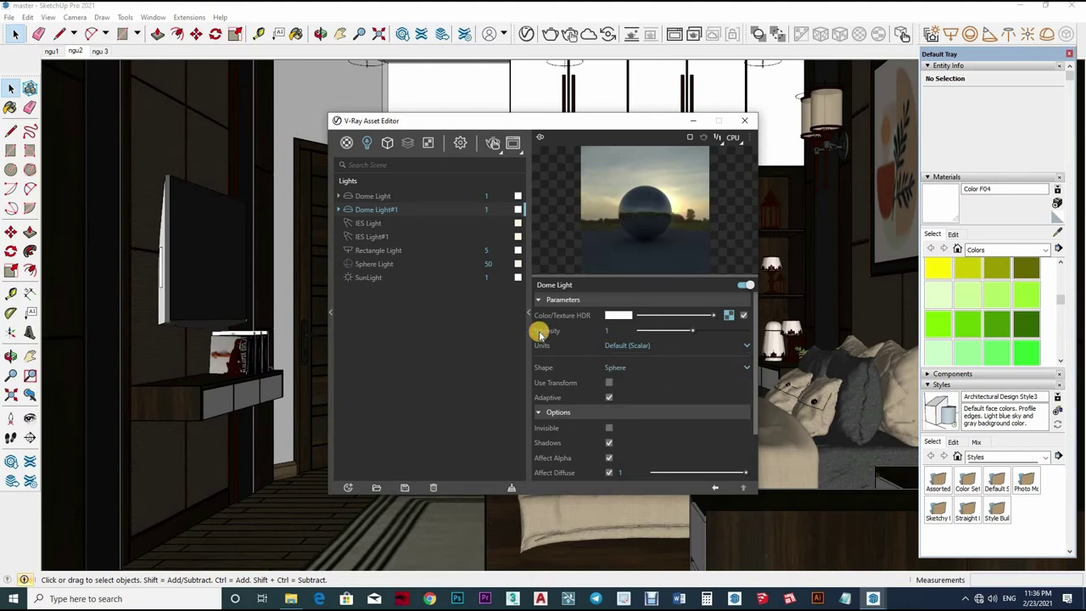
type("5")
key("Return")
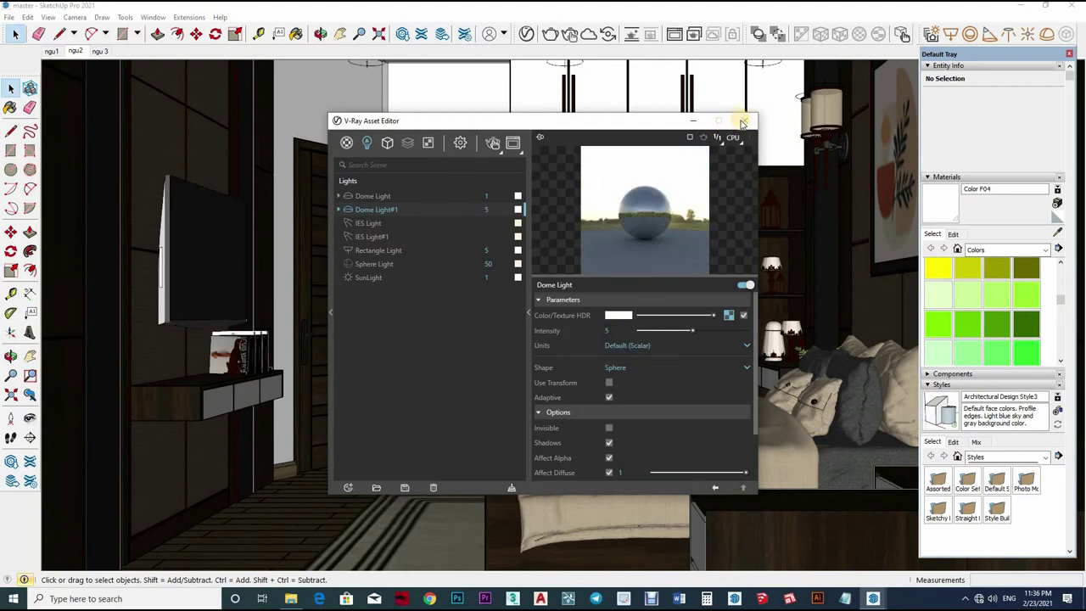
left_click(566, 34)
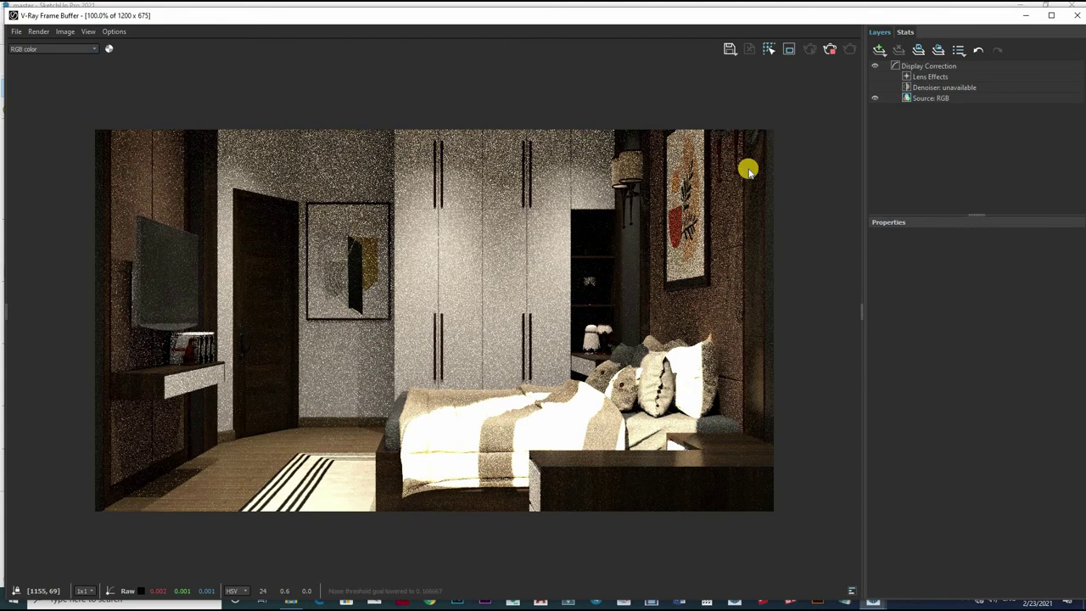
Zoom in and out on the dome-lit render to check noise, then stop it
scroll(616, 282, "up", 1)
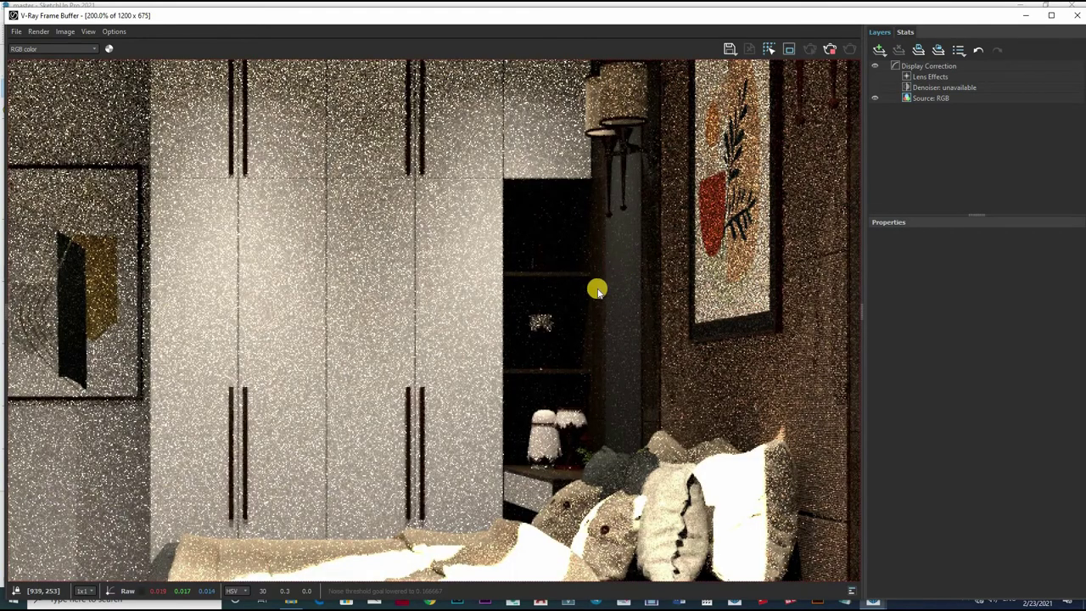
scroll(449, 295, "down", 1)
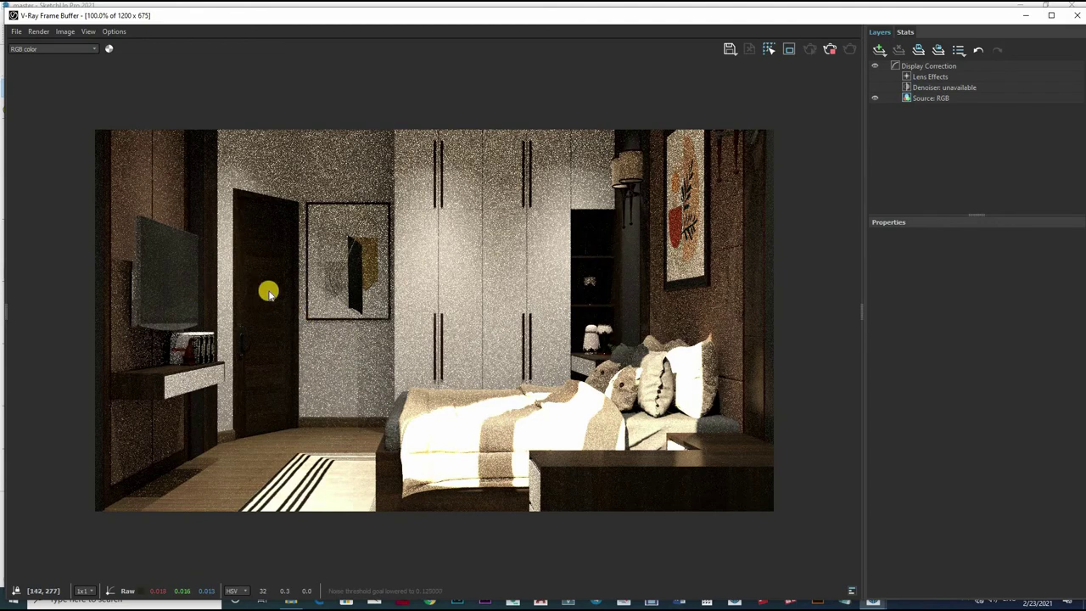
scroll(178, 291, "up", 1)
scroll(594, 270, "down", 1)
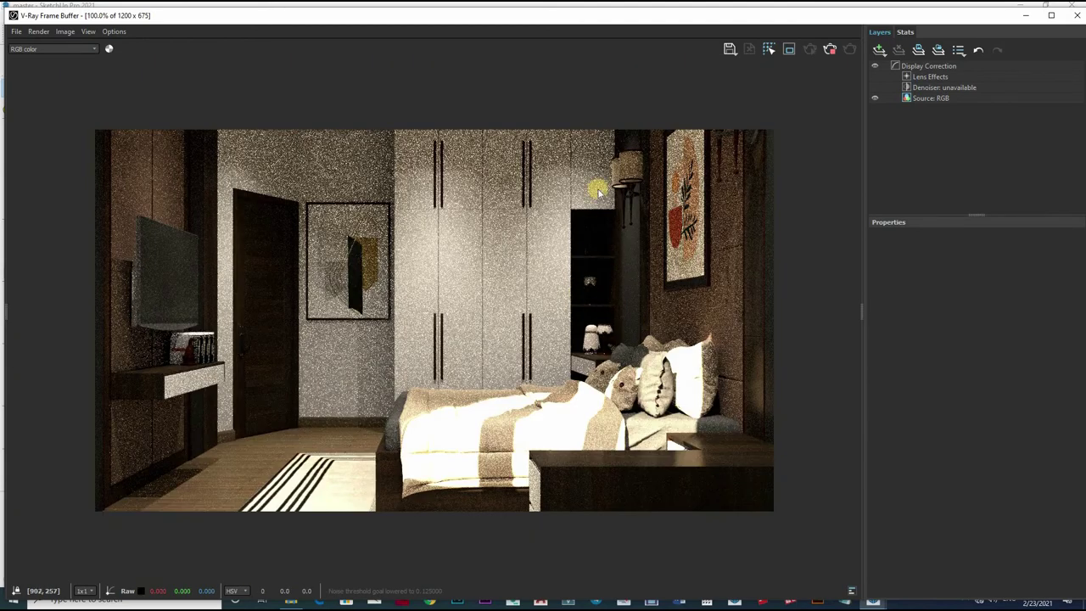
scroll(601, 260, "up", 1)
scroll(609, 272, "down", 1)
scroll(601, 276, "up", 1)
scroll(599, 277, "down", 1)
left_click(832, 50)
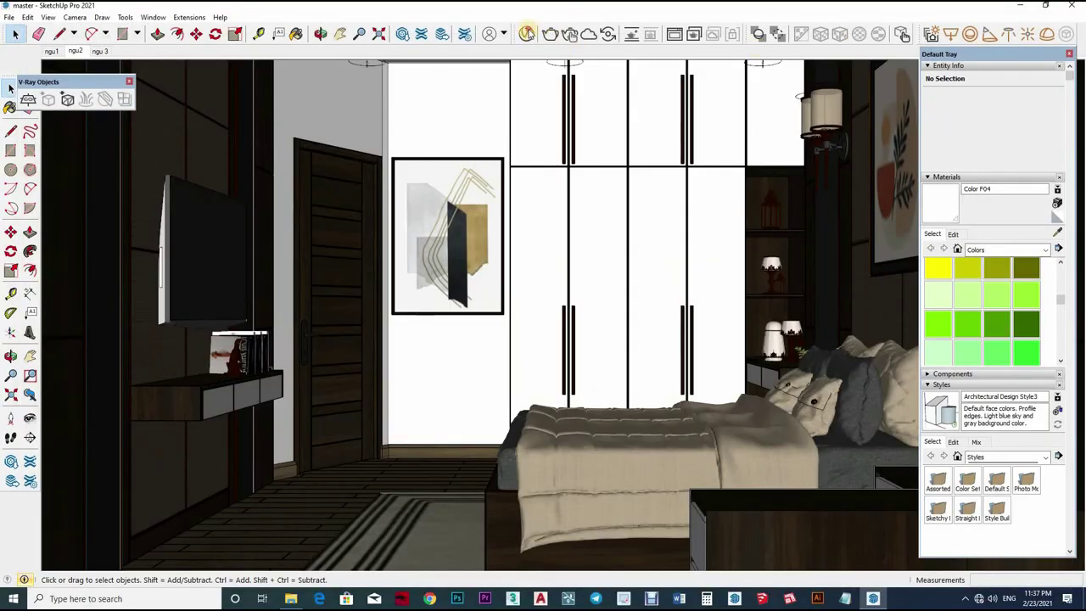
Lower the camera Exposure Value to 9 EV and show the scene's lights
left_click(526, 34)
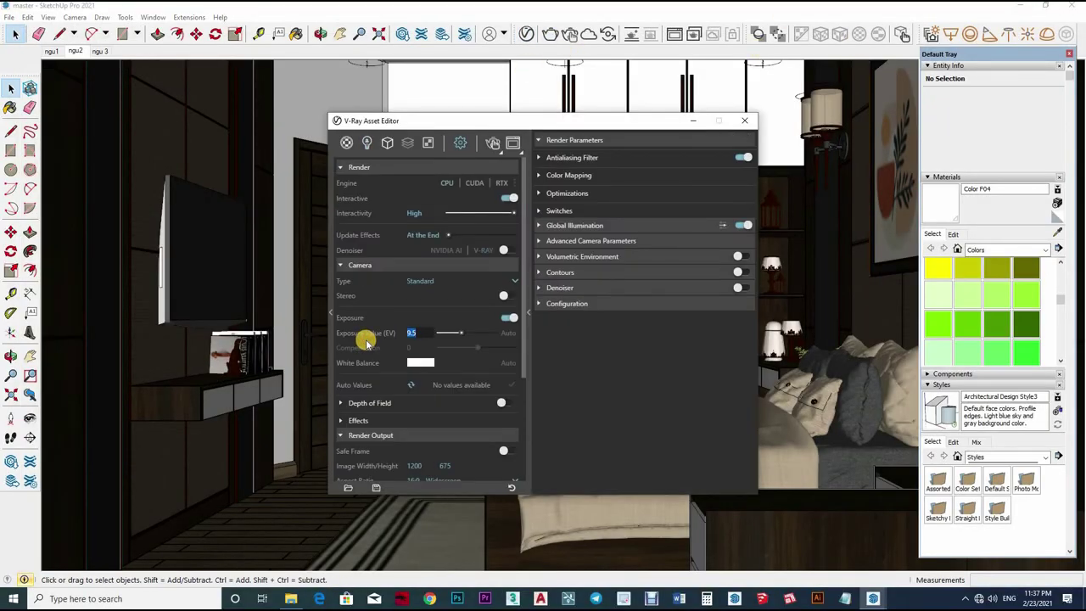
type("9")
key("Return")
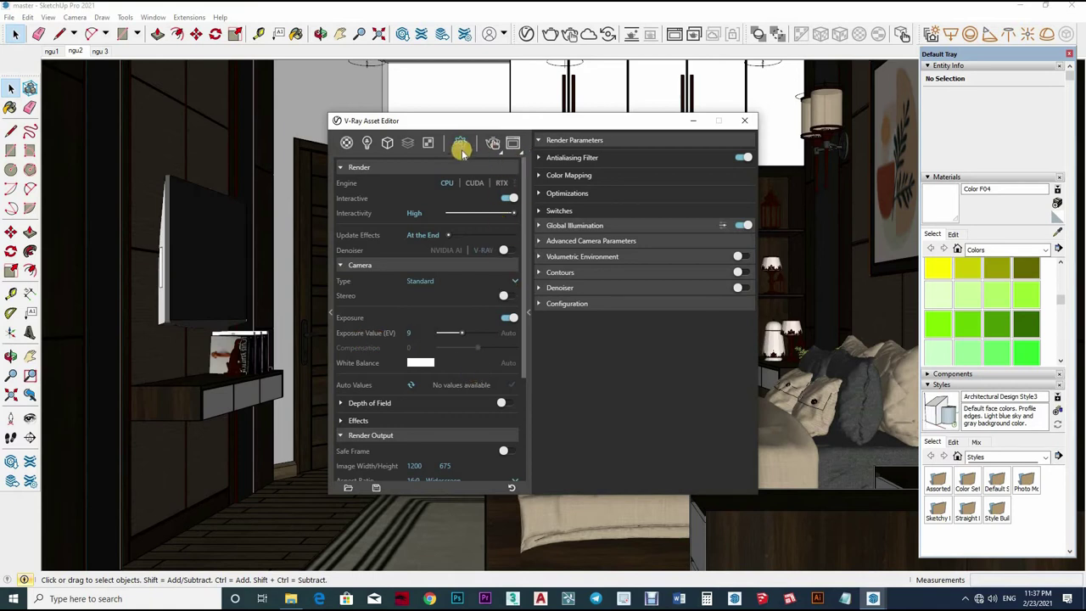
left_click(366, 142)
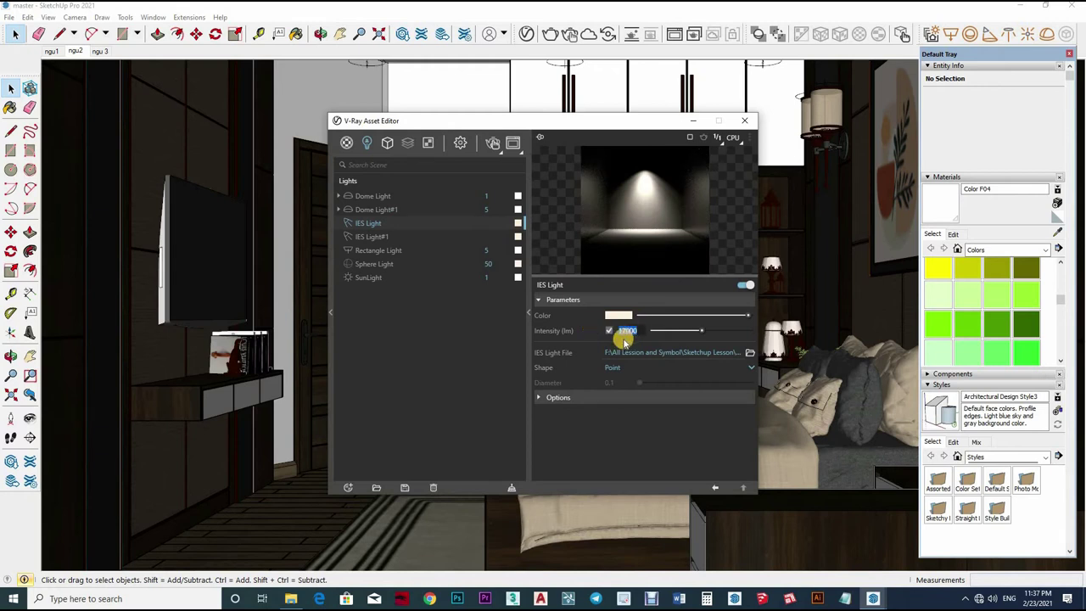
Apply a new IES Light intensity, test-render it, then reselect the IES Light for adjustment
key("Return")
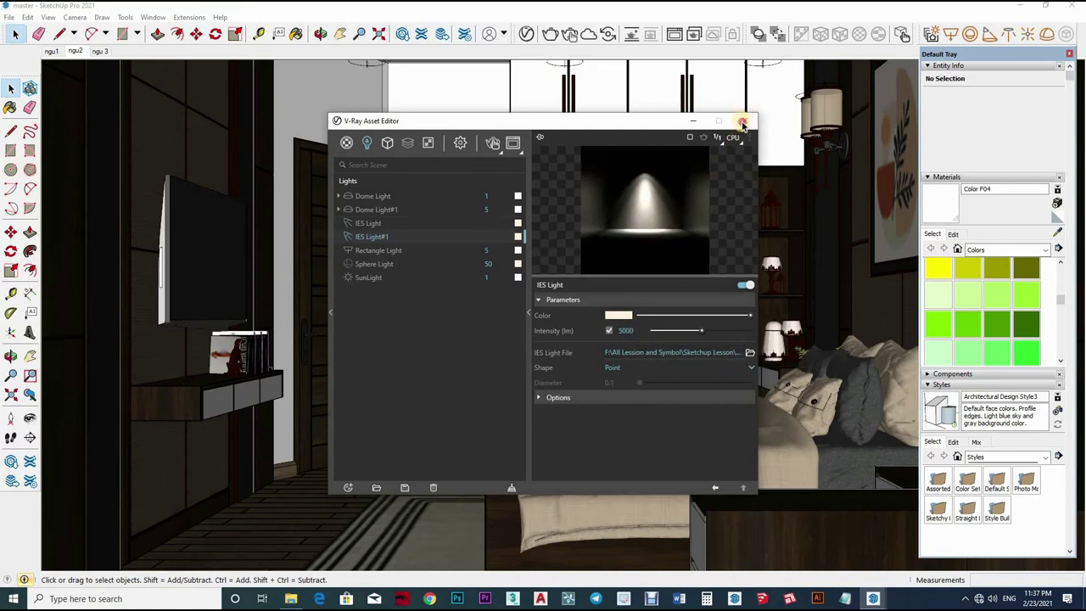
left_click(551, 34)
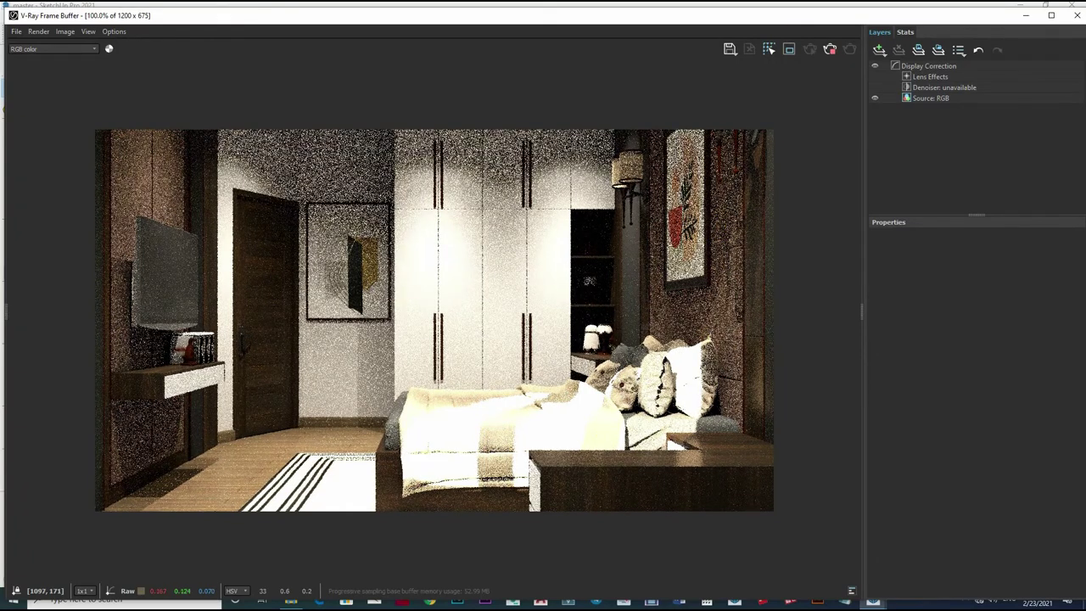
left_click(831, 50)
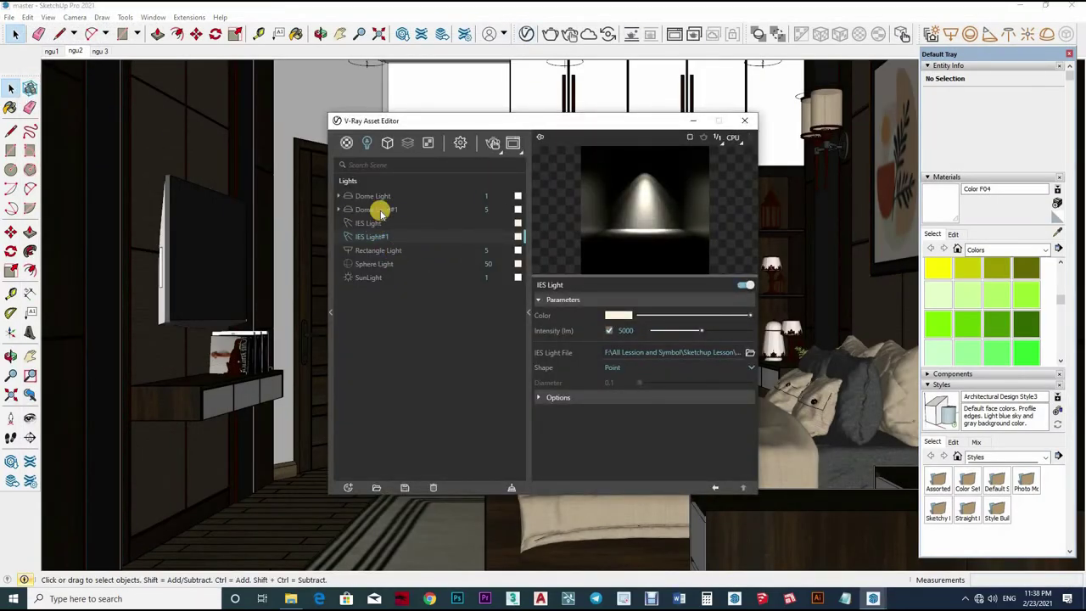
key("Down")
key("Up")
key("Up")
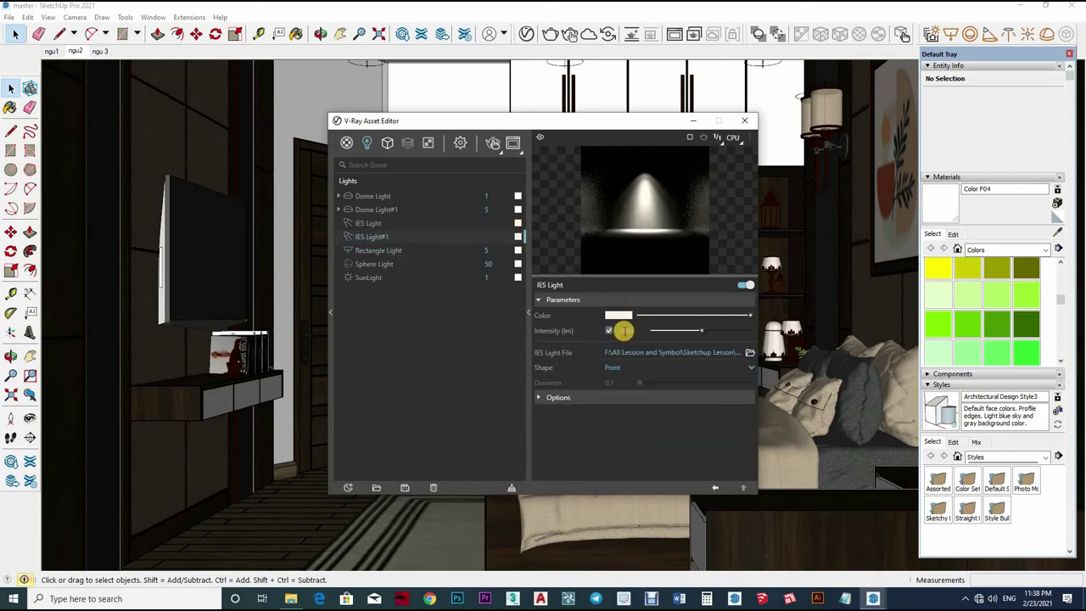
left_click_drag(624, 331, 628, 322)
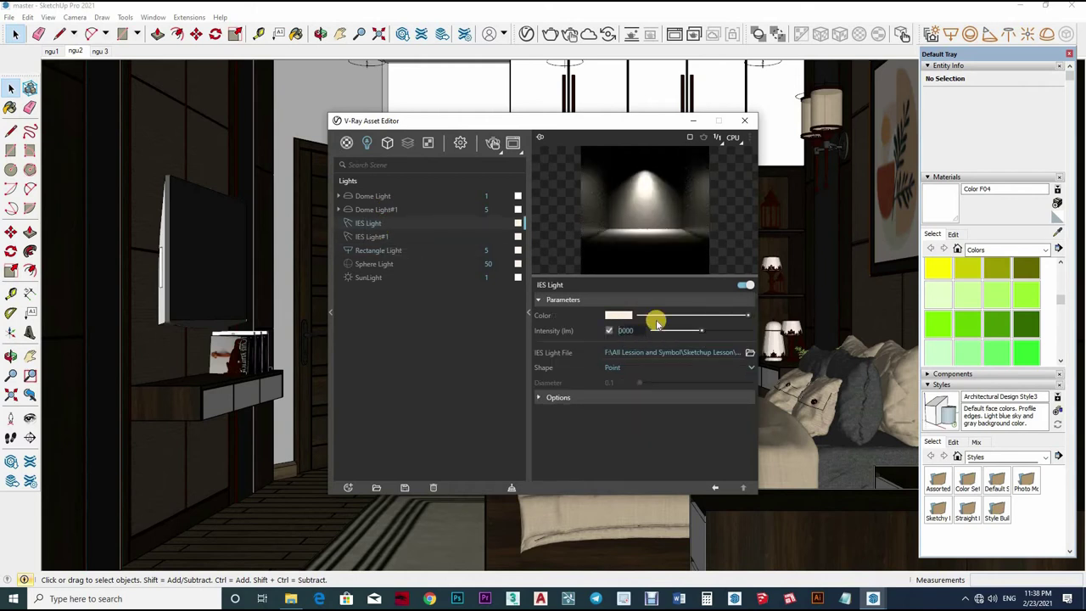
Set the render subdivs to 24 and 32 and the bucket size to 72
left_click(459, 146)
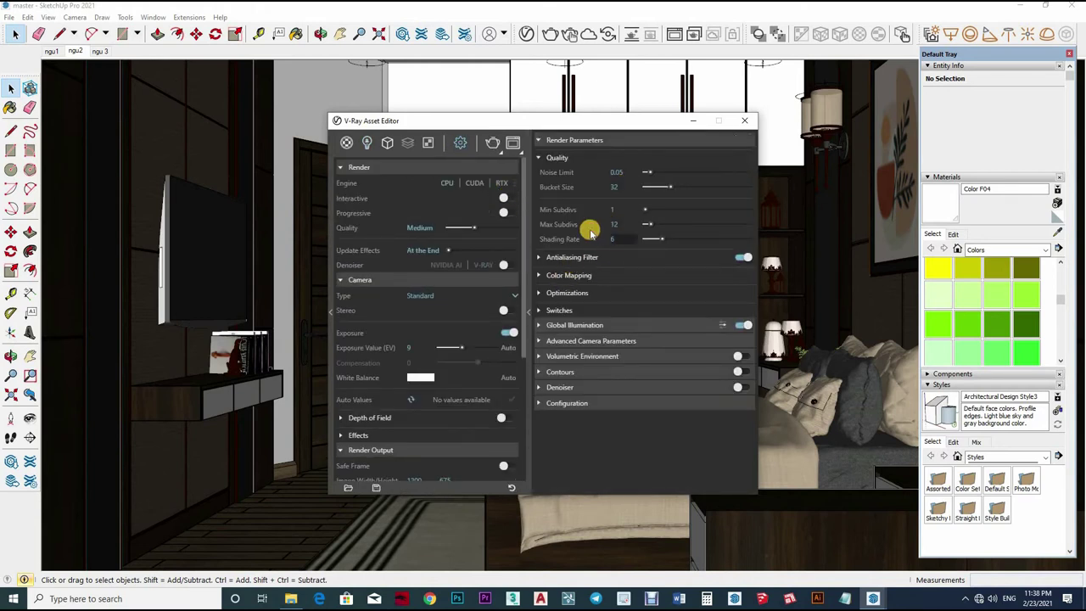
type("24")
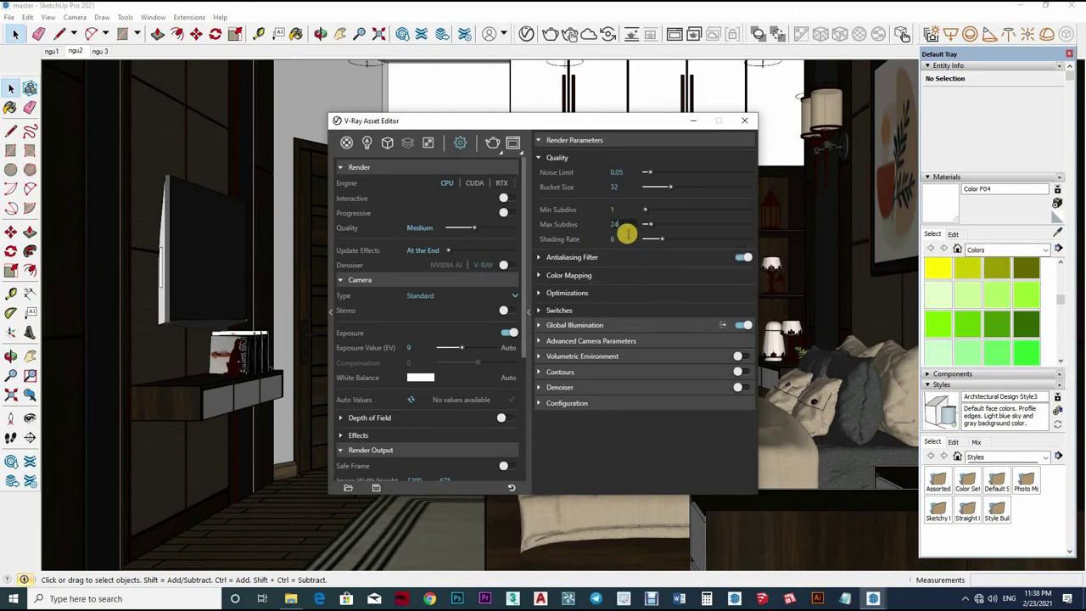
key("Tab")
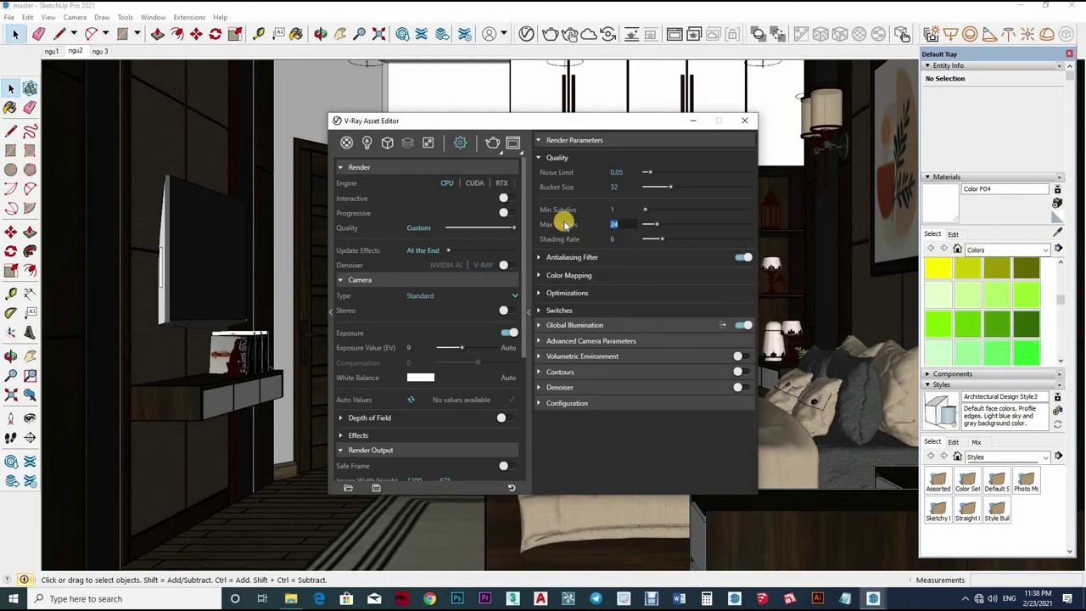
type("32")
left_click(585, 187)
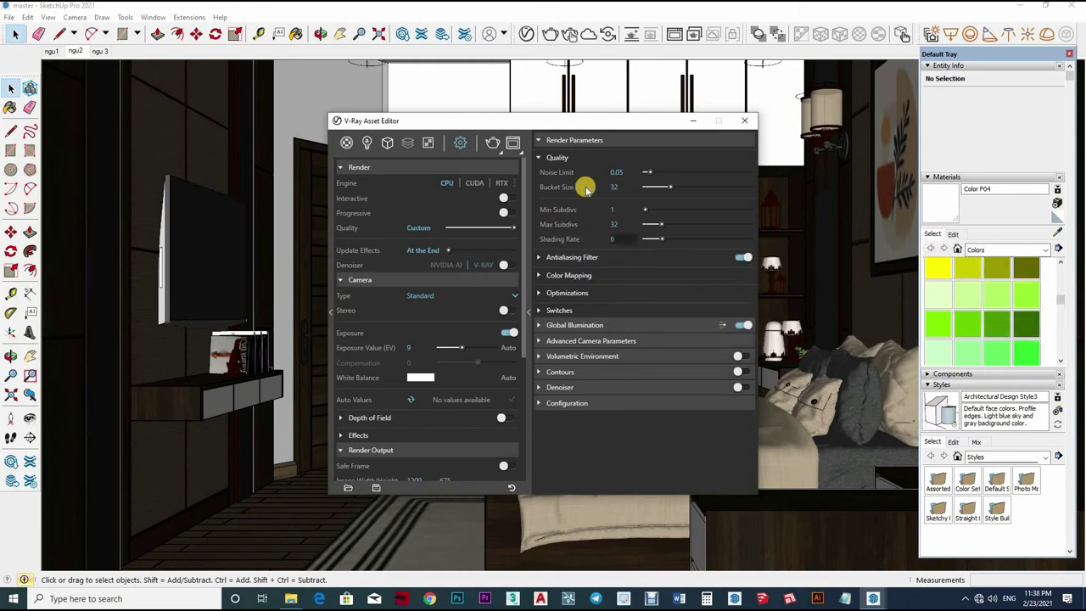
mouse_move(556, 186)
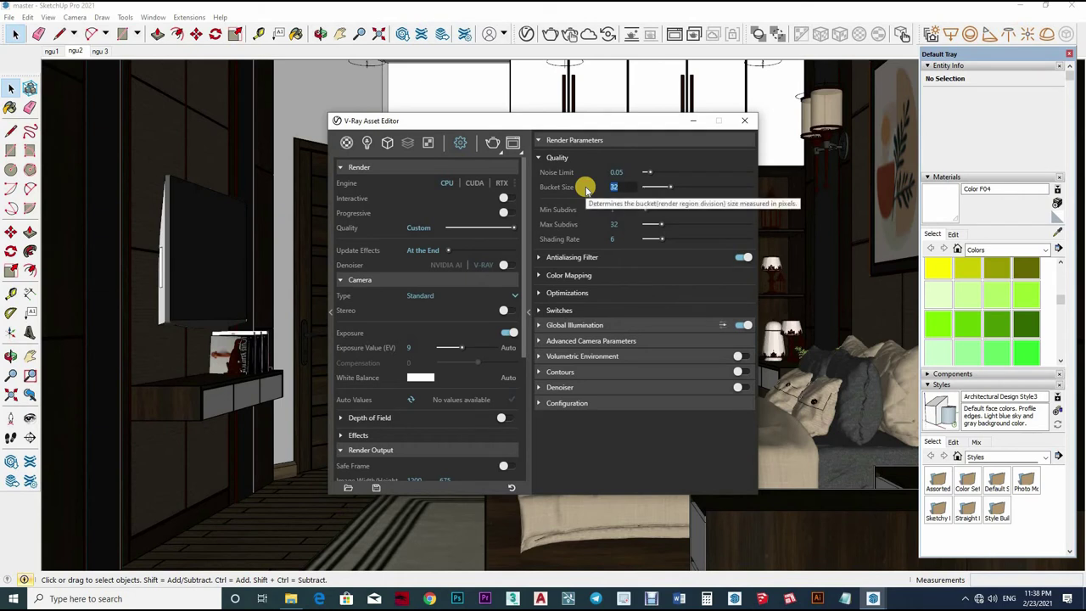
type("72")
key("Return")
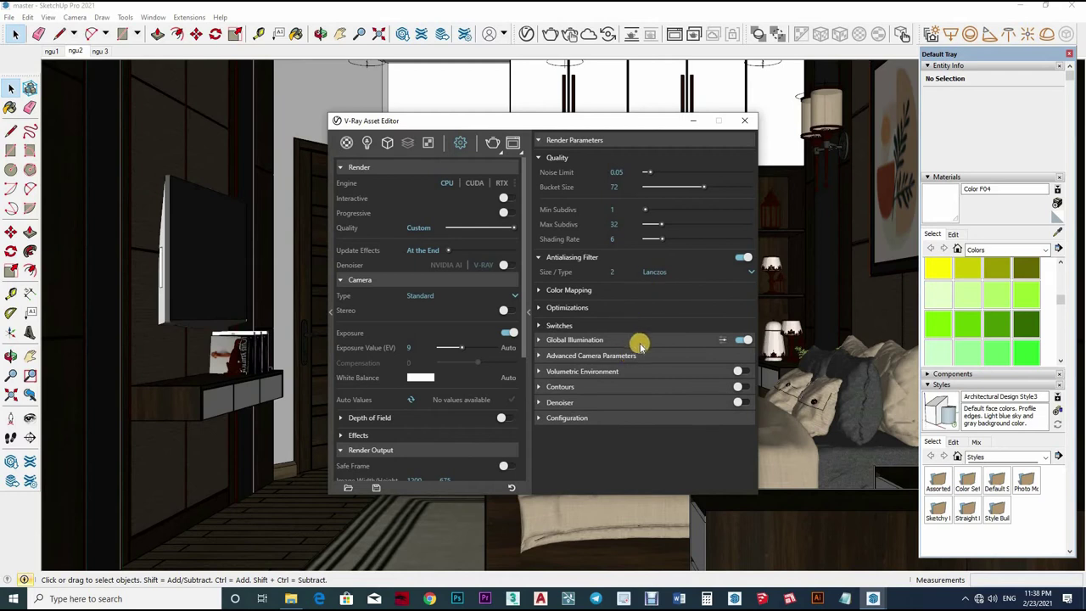
Switch primary GI rays to Irradiance map with Max Rate 0, Subdivs 80, Interpolation 50
left_click(645, 356)
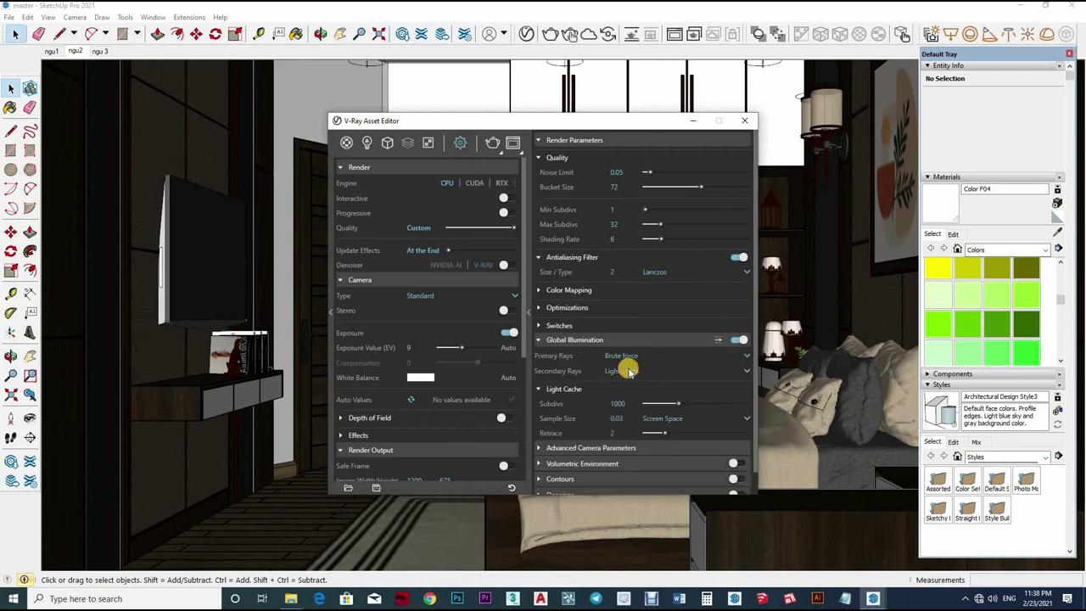
left_click(628, 357)
left_click(624, 405)
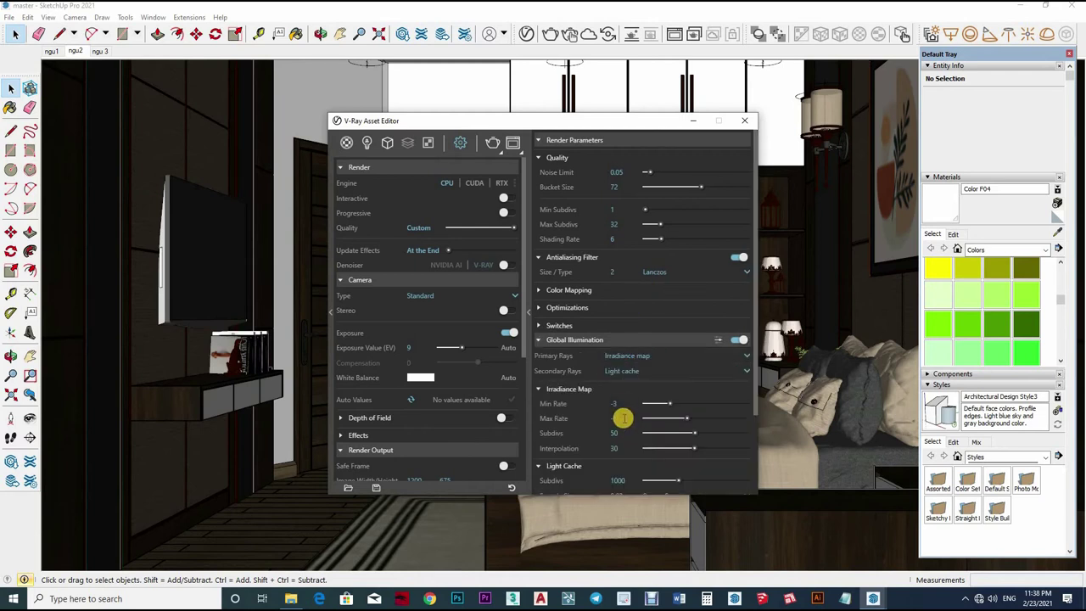
left_click(621, 418)
type("0")
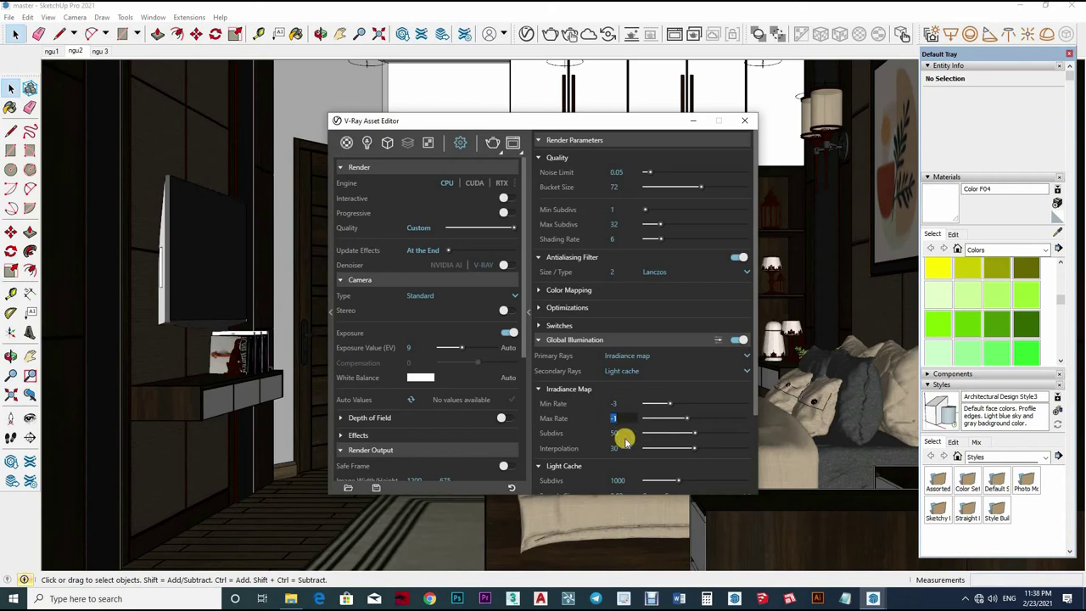
left_click(589, 435)
type("80")
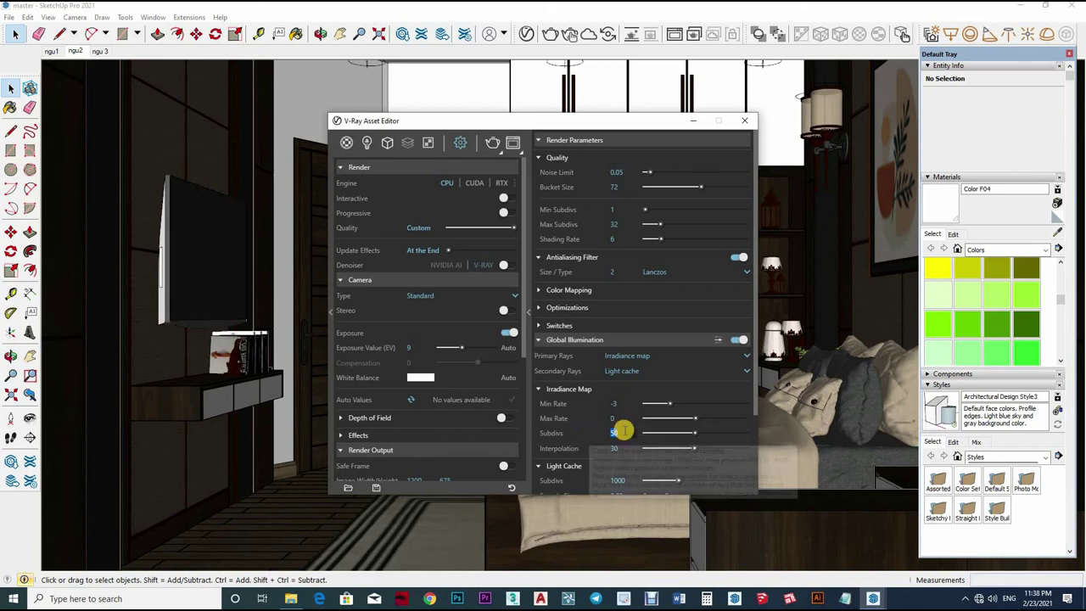
left_click(566, 455)
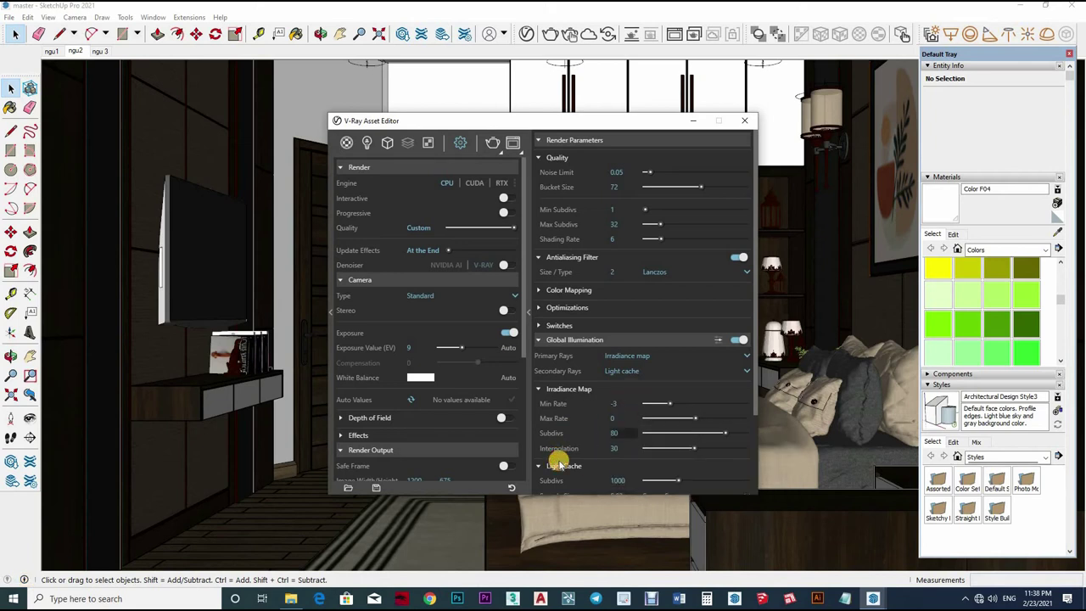
type("0")
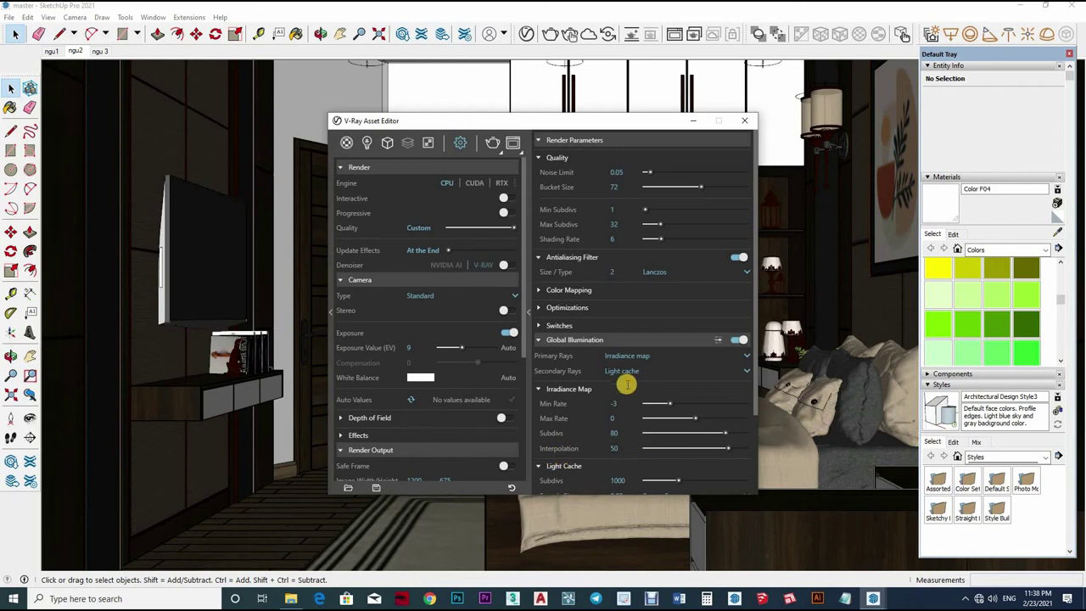
Set Light Cache Subdivs to 1200 and Retrace to 1, then close the settings
scroll(565, 382, "down", 1)
scroll(567, 386, "down", 1)
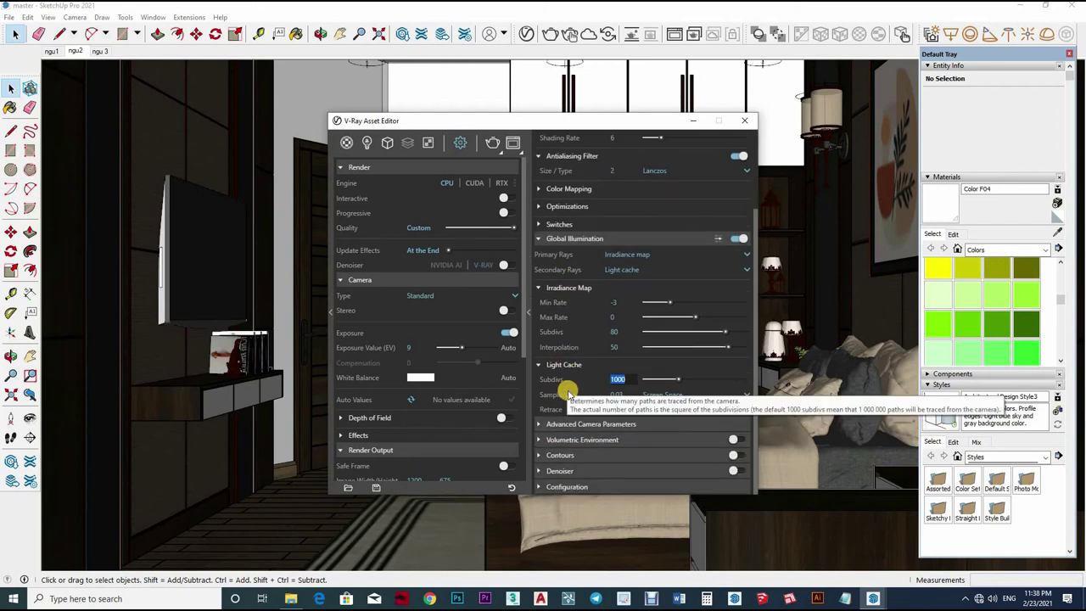
type("1200")
left_click(582, 413)
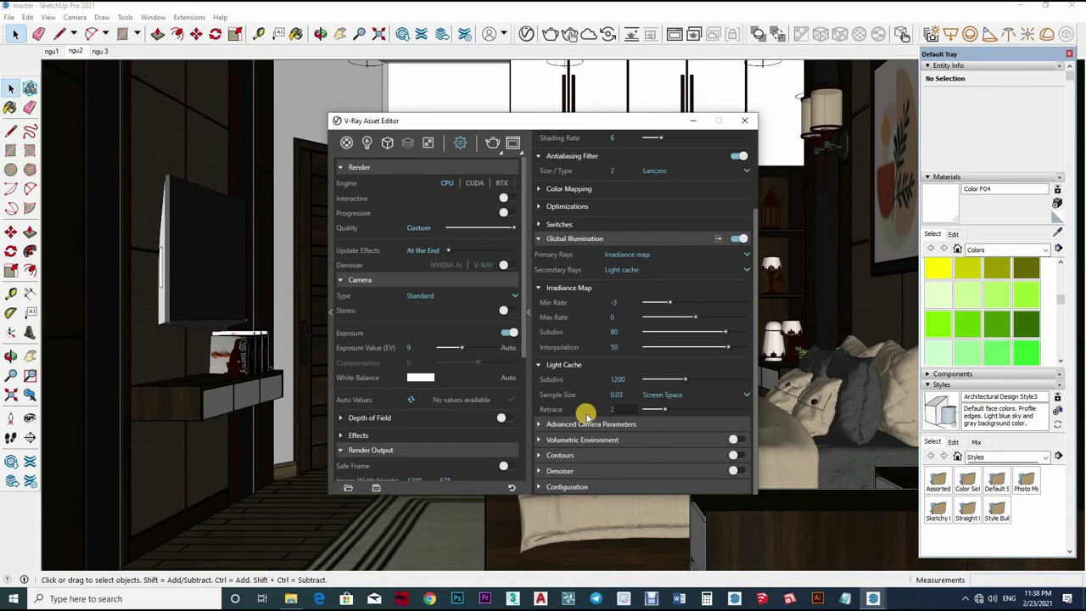
type("1")
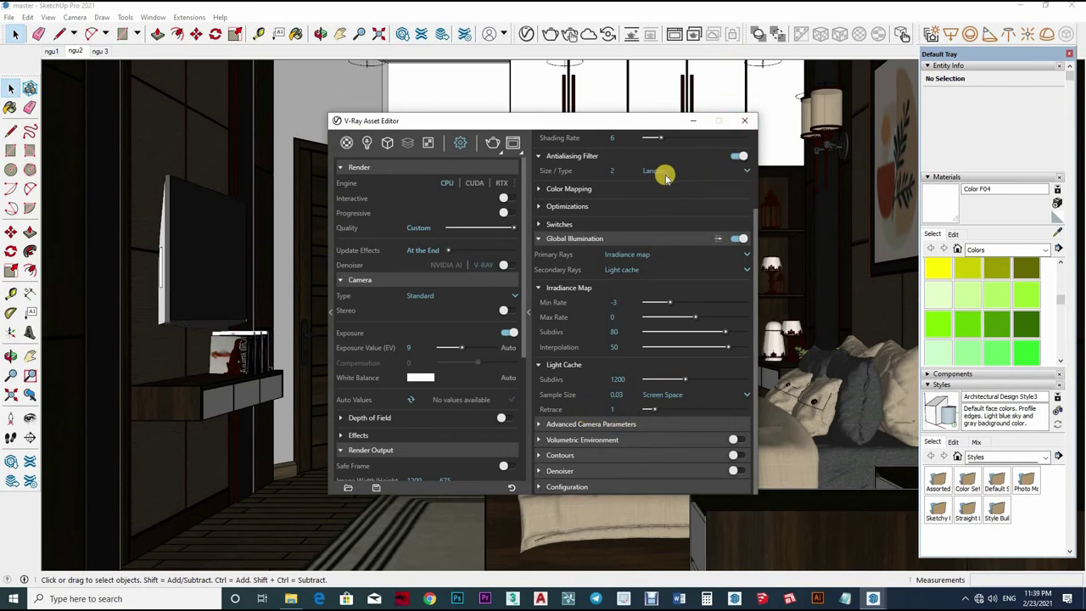
scroll(600, 257, "up", 2)
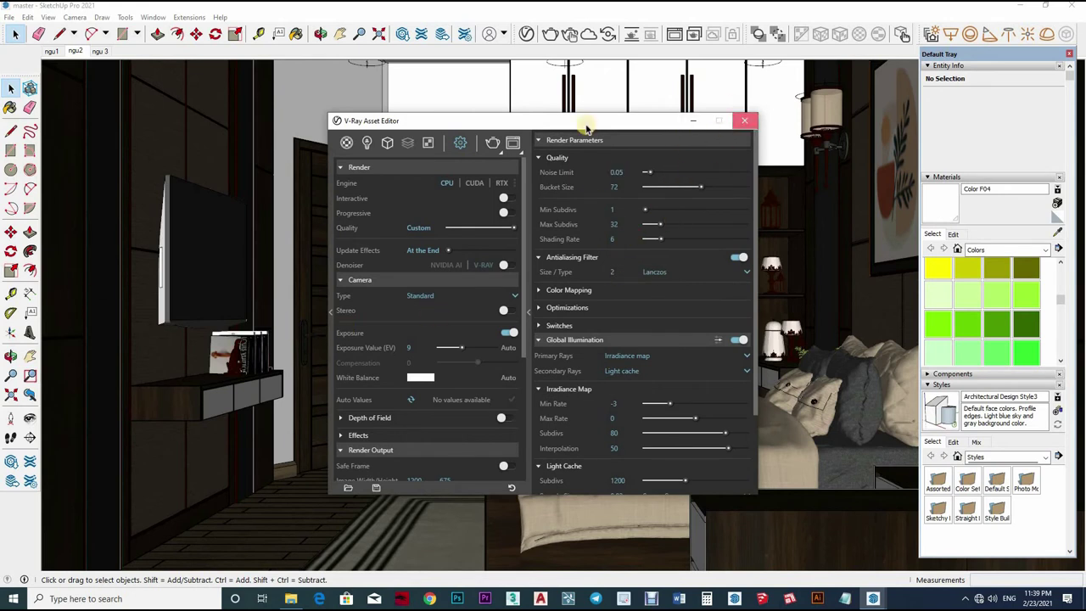
left_click(746, 123)
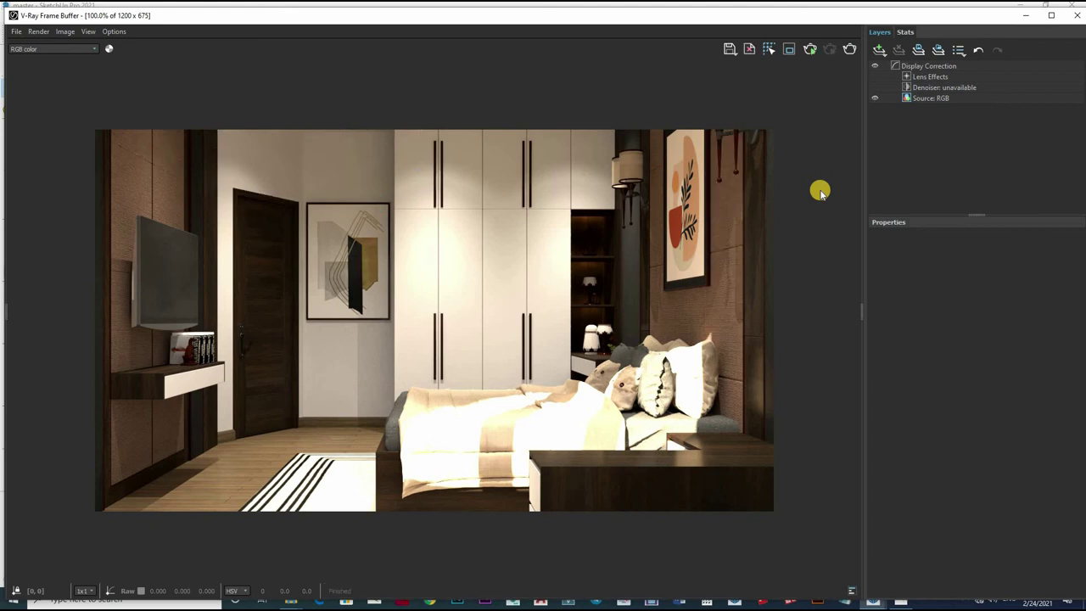
Create a folder 'pc' under V-RAY 5 and save the render there as '1' in PNG format
left_click(336, 252)
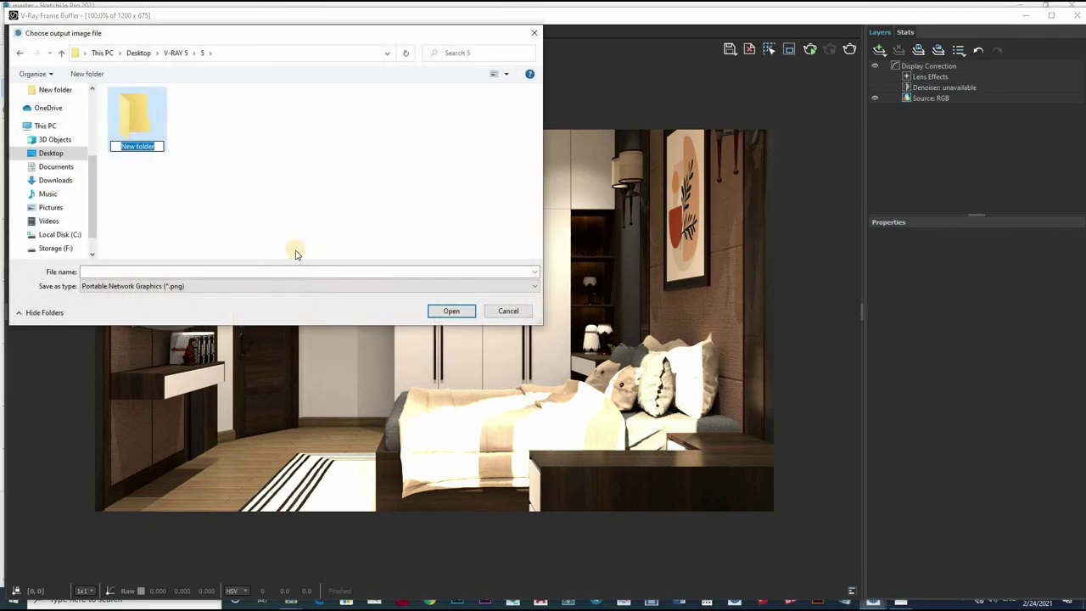
type("pc")
key("Return")
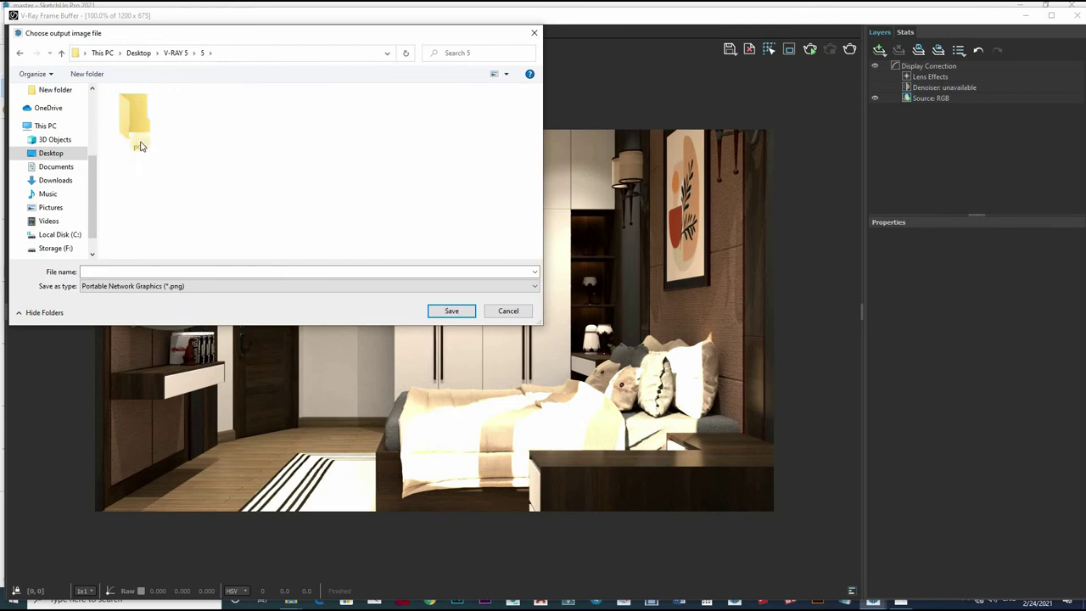
left_click(126, 213)
double_click(137, 119)
left_click(133, 271)
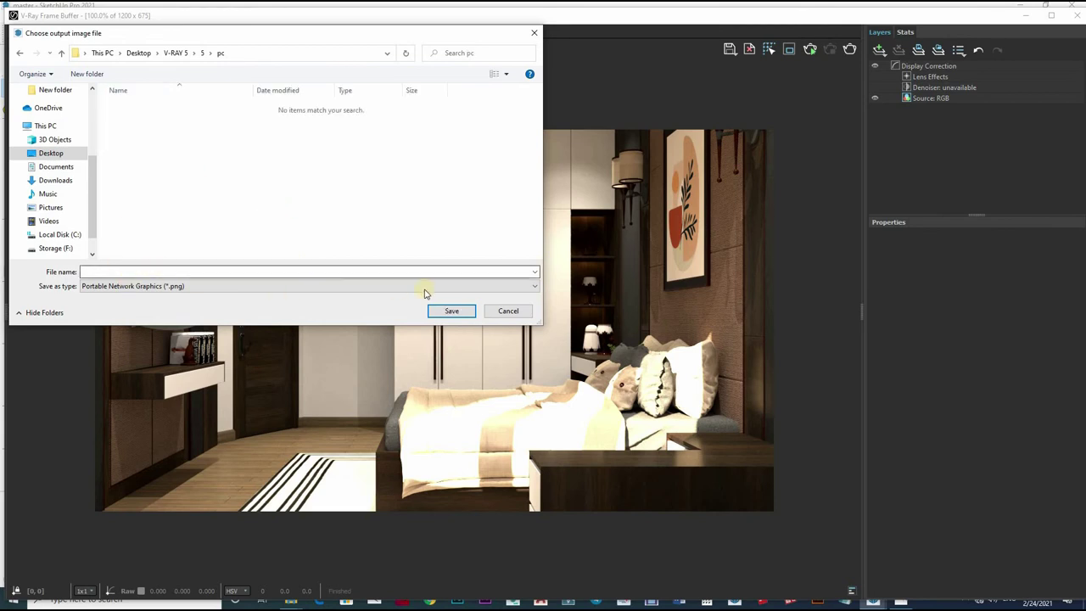
type("1")
key("Return")
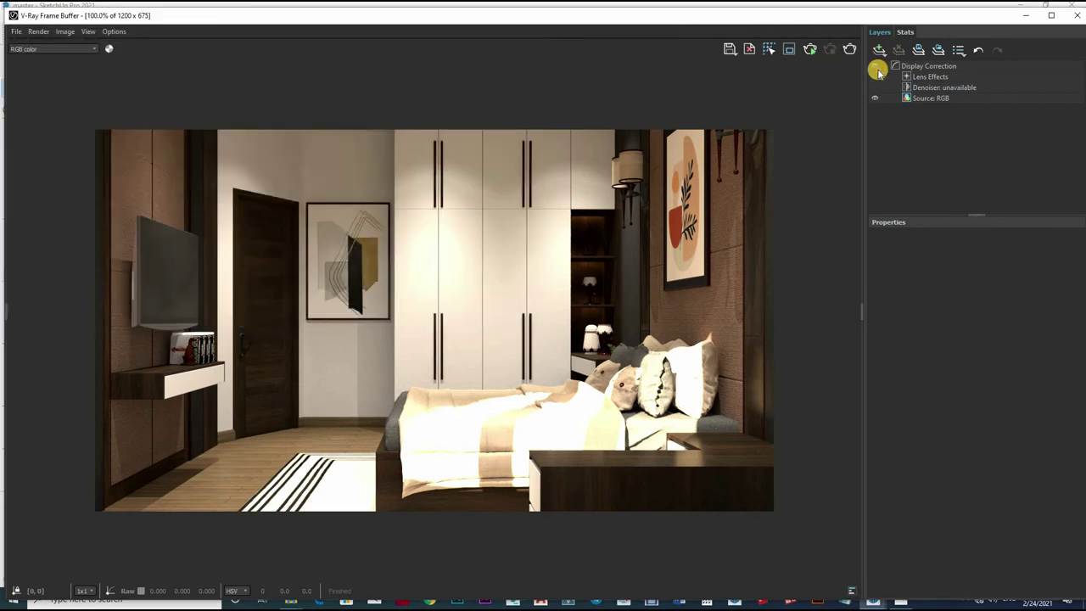
Add an Exposure correction layer with Exposure 0.470, Highlight Burn 0.104 and Contrast 0.000
right_click(896, 114)
left_click(908, 116)
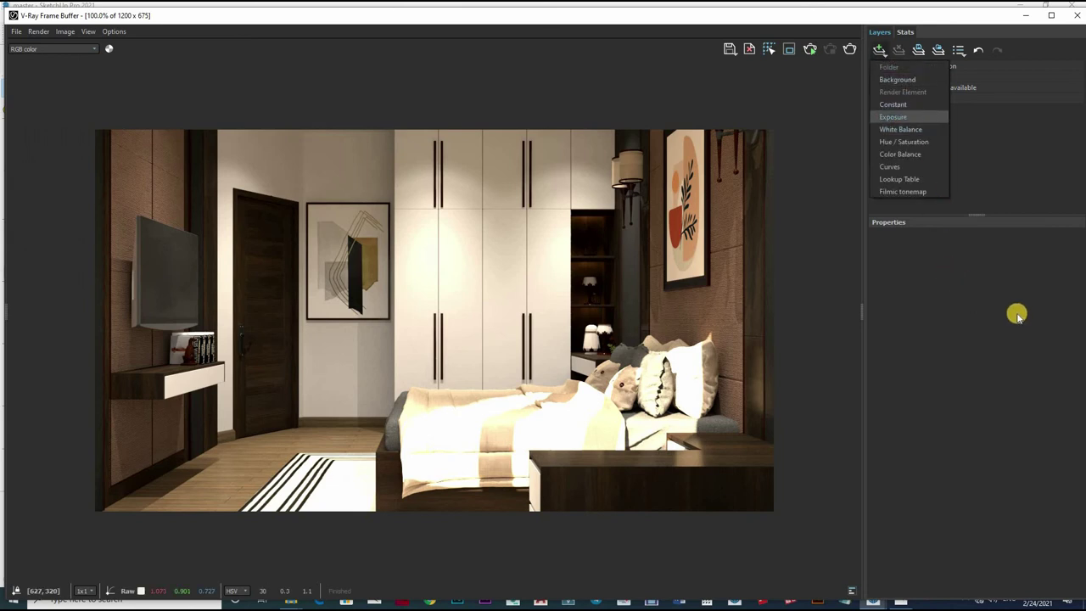
left_click(903, 312)
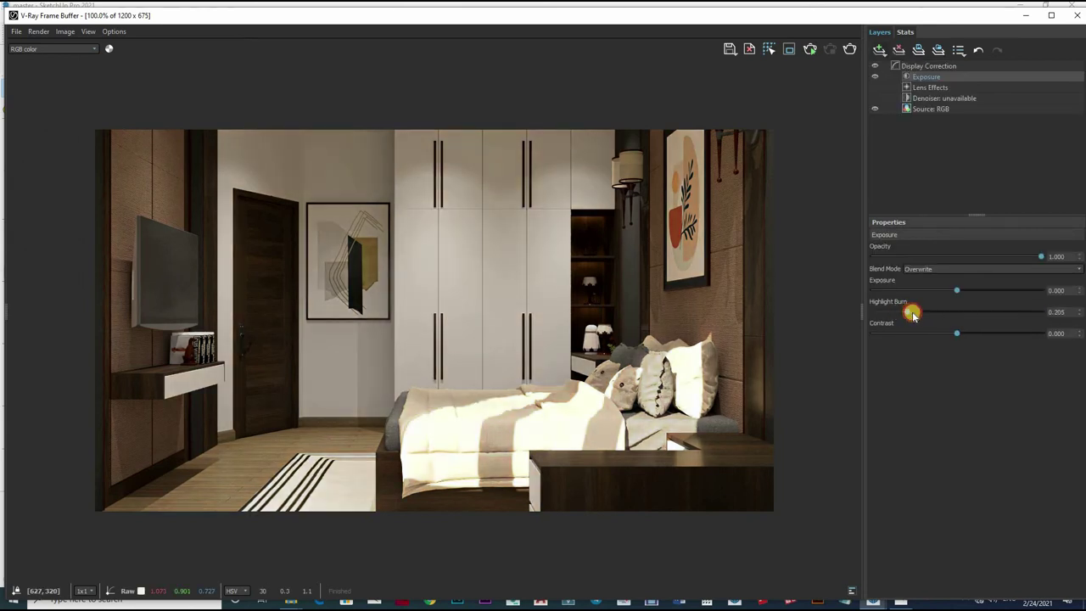
left_click_drag(961, 292, 963, 293)
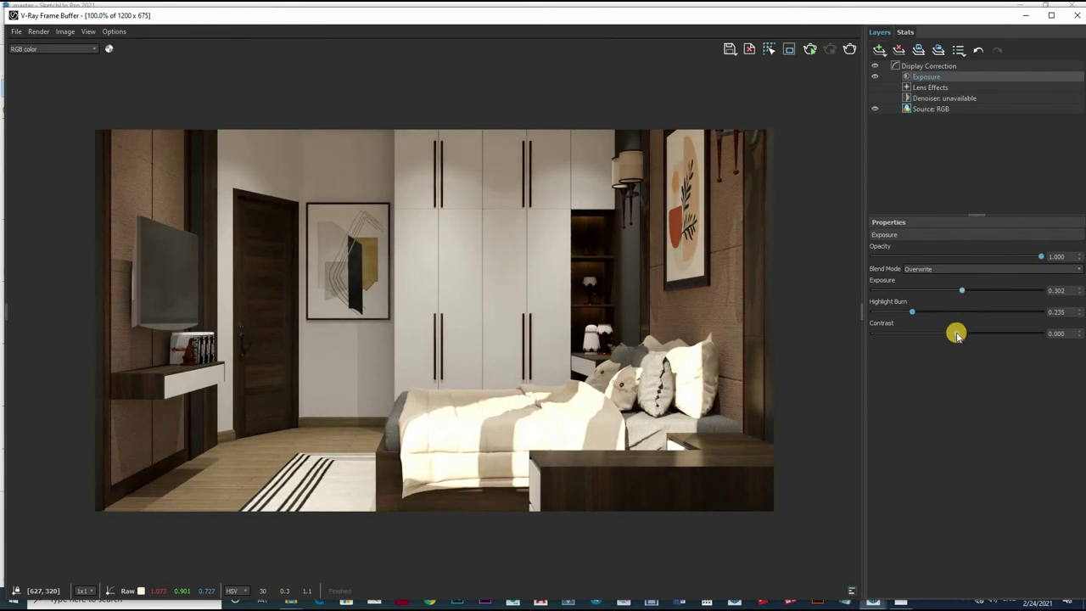
left_click_drag(963, 332, 958, 333)
left_click_drag(890, 317, 895, 314)
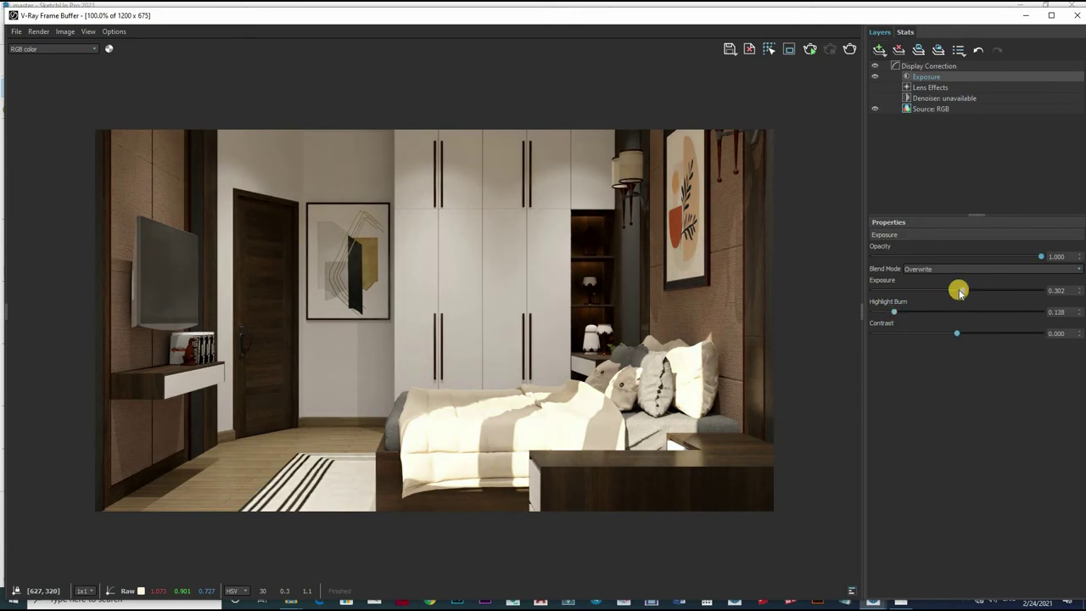
left_click_drag(959, 292, 965, 291)
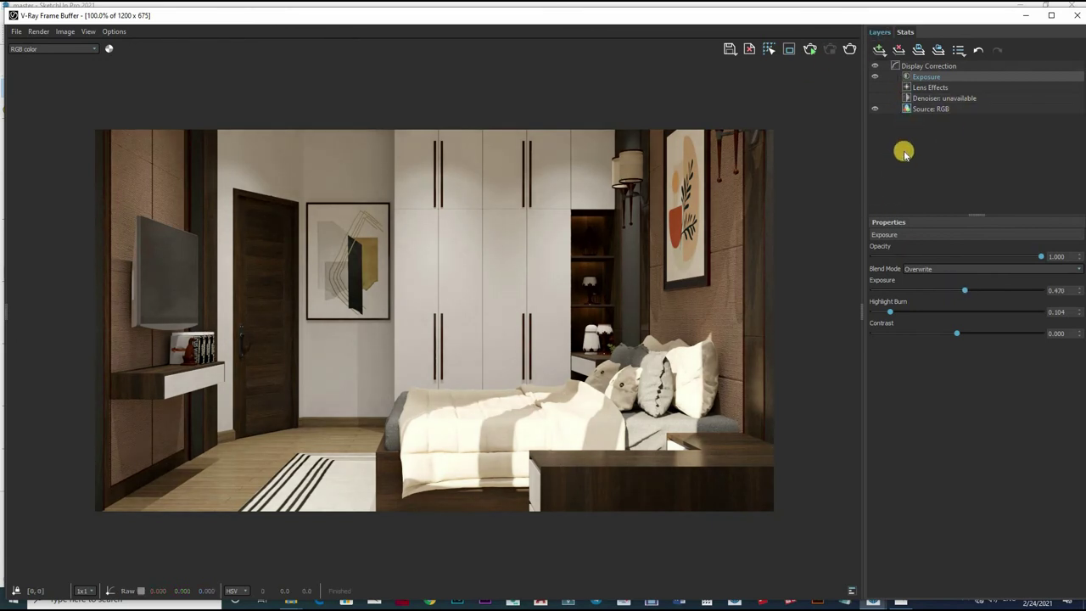
left_click(879, 49)
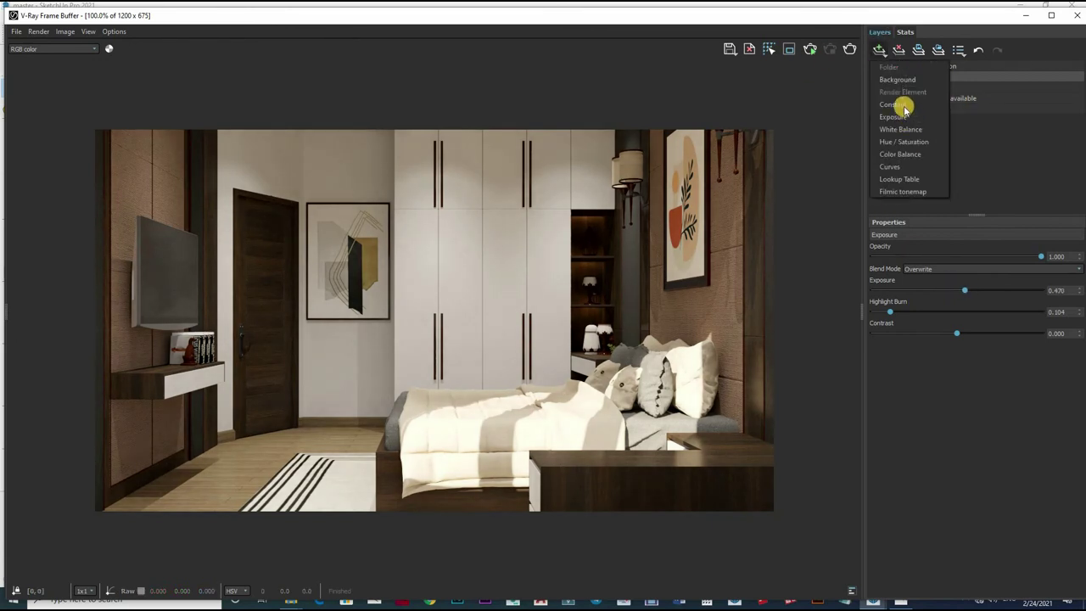
Add a Curves layer, lifting the low curve point and setting the upper point near (0.758, 0.66)
left_click(907, 169)
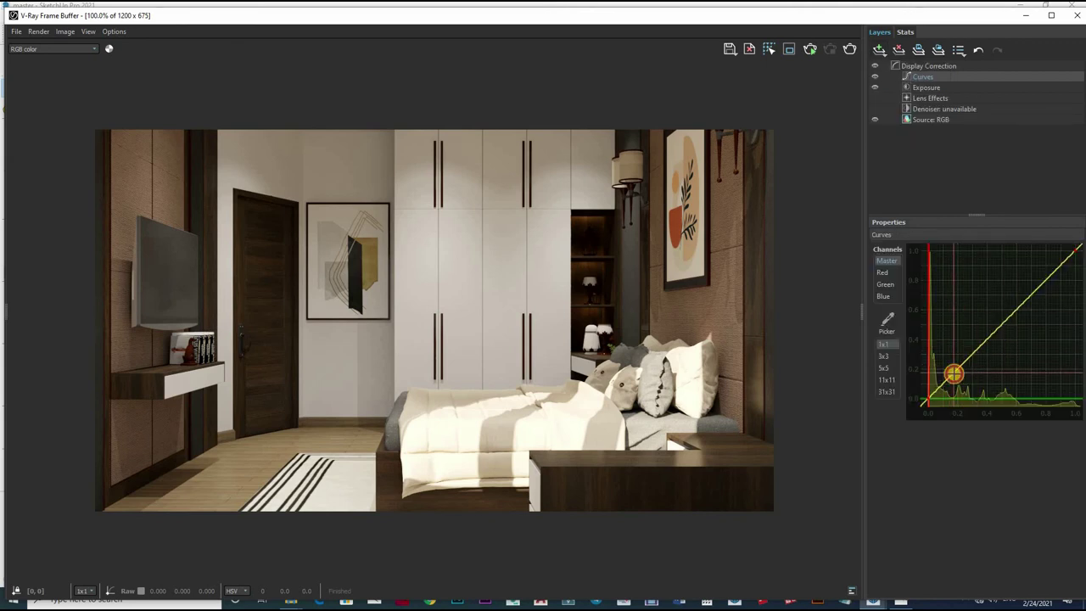
left_click(954, 374)
left_click_drag(954, 361, 955, 358)
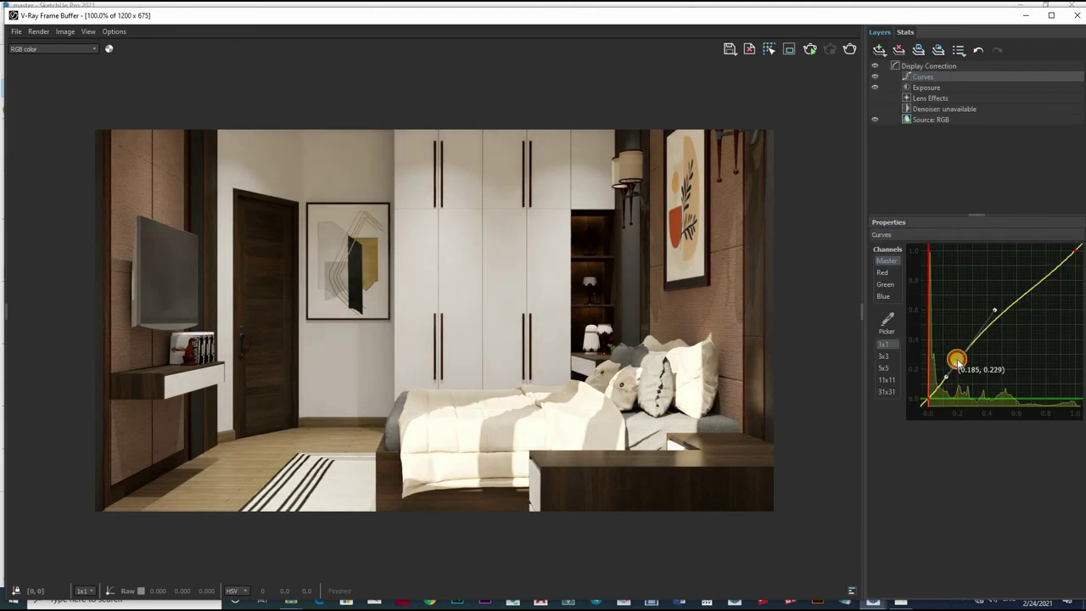
left_click_drag(1027, 291, 1048, 308)
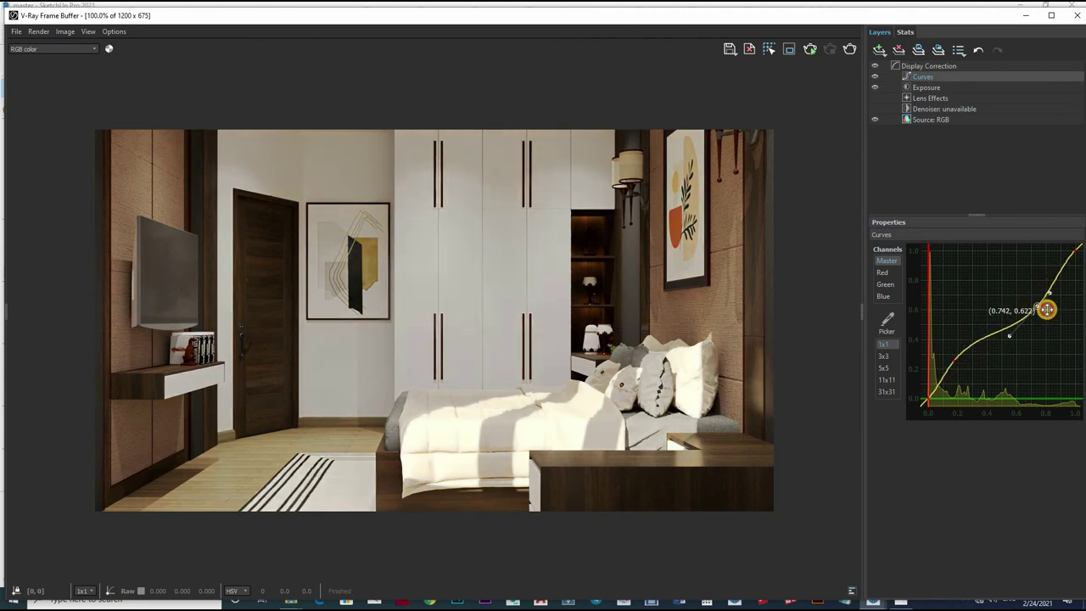
left_click_drag(959, 369, 954, 351)
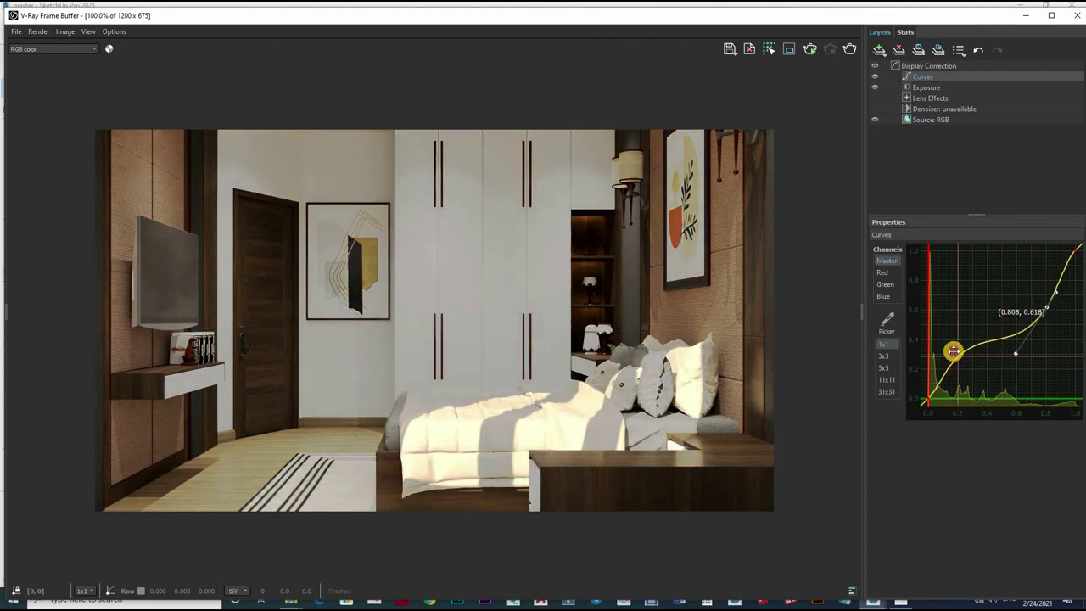
left_click_drag(1046, 309, 1042, 304)
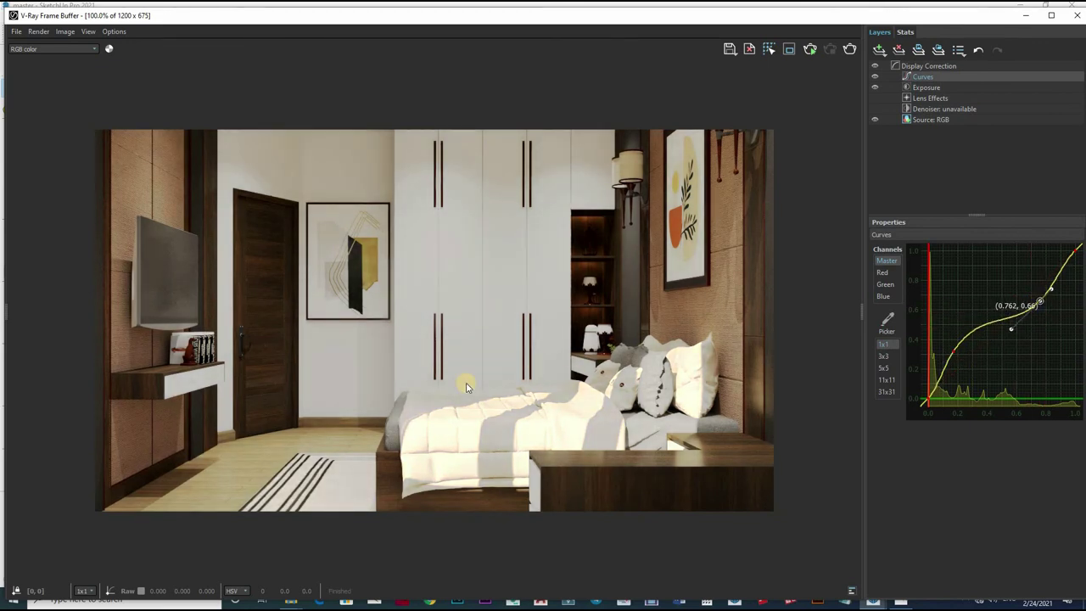
scroll(556, 395, "down", 3)
scroll(556, 395, "up", 5)
scroll(364, 351, "down", 2)
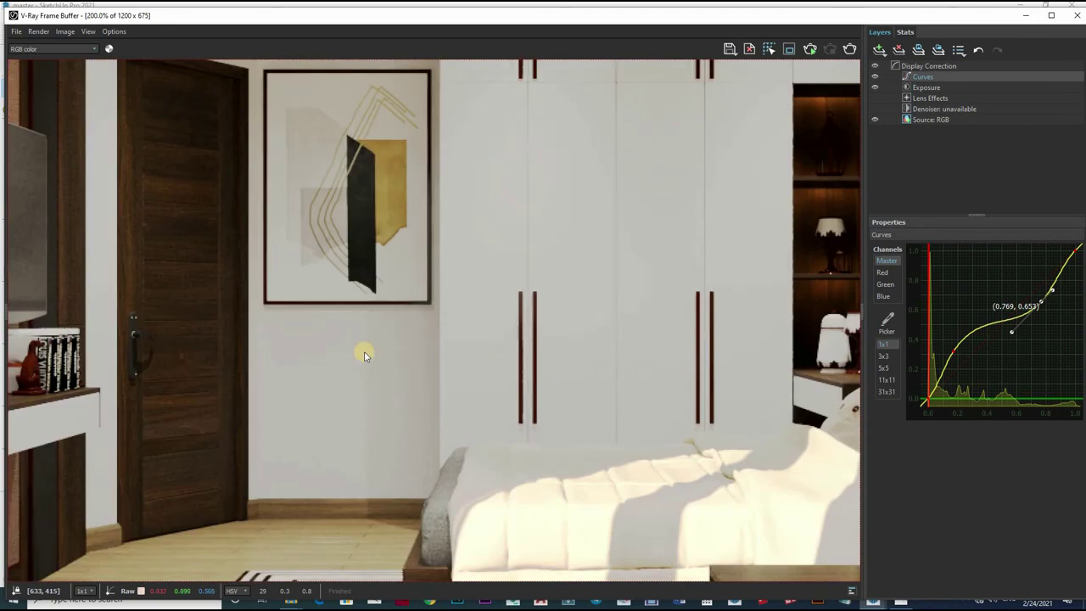
scroll(408, 341, "down", 1)
scroll(235, 312, "up", 2)
scroll(323, 376, "down", 3)
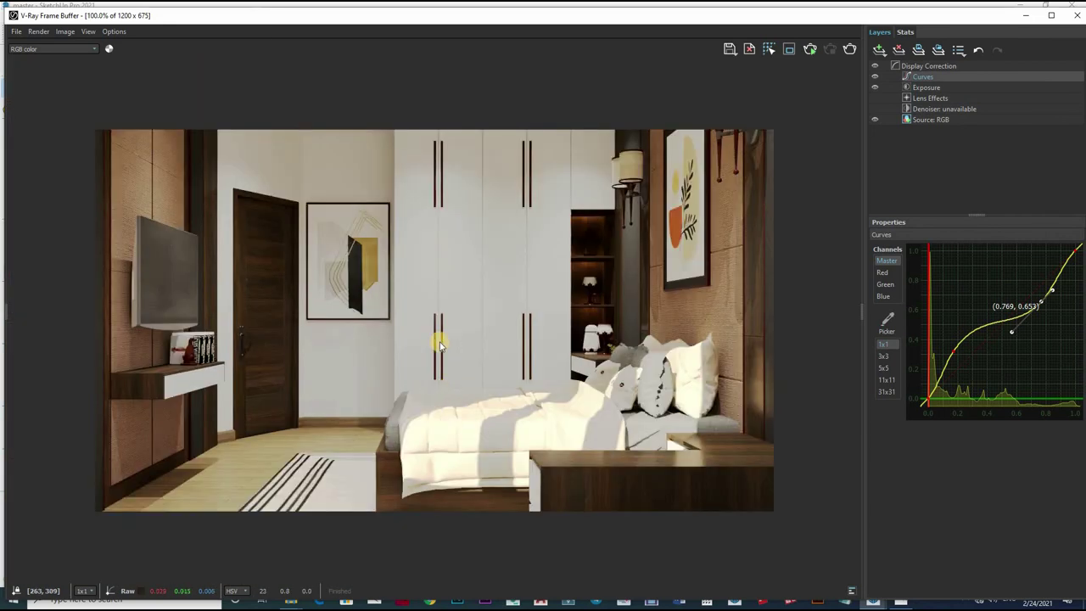
scroll(439, 342, "up", 4)
scroll(602, 303, "down", 3)
scroll(585, 356, "up", 3)
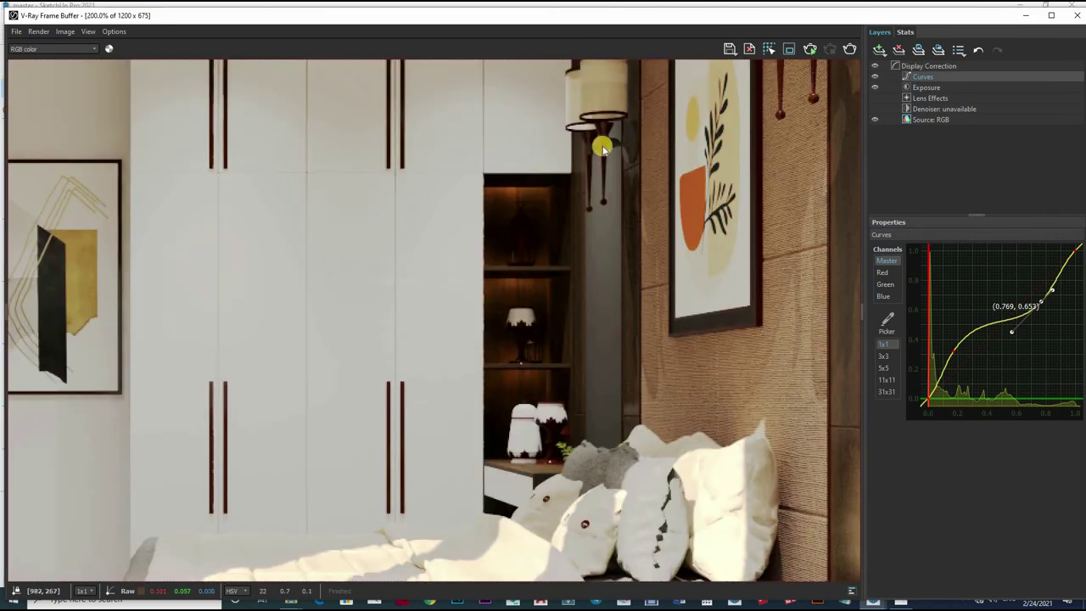
scroll(602, 146, "down", 3)
Open the save dialog to store the corrected render as a PNG
key("ctrl+s")
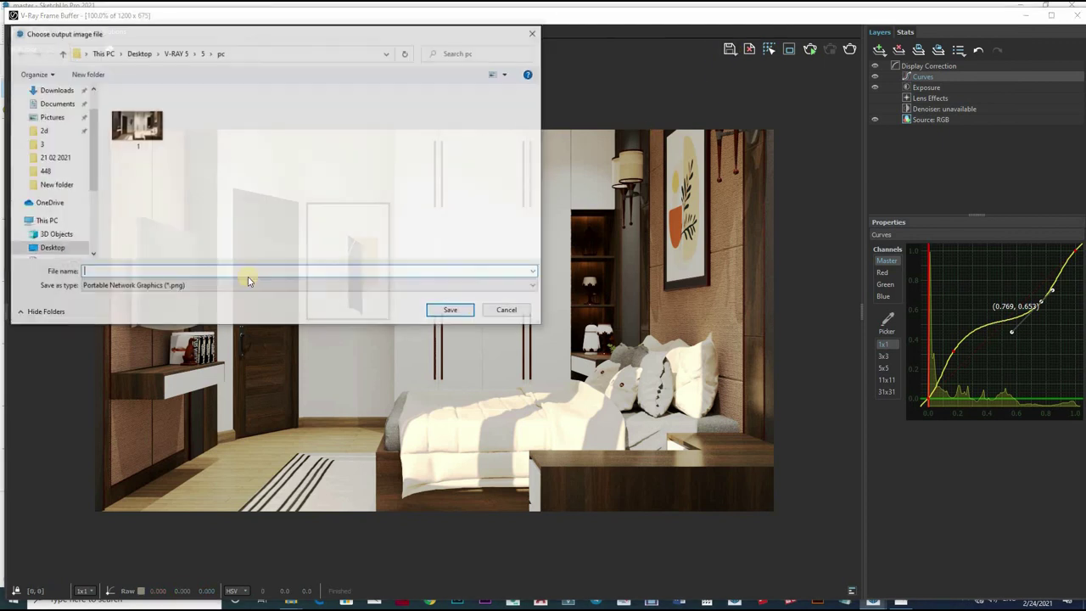